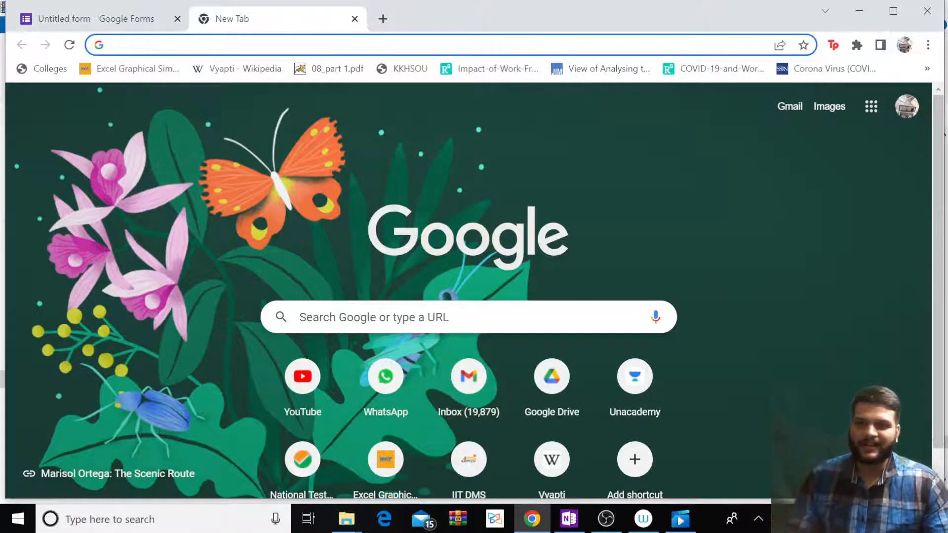
Search the web for 'google form create' and open the Google Forms sign-in result.
left_click(242, 45)
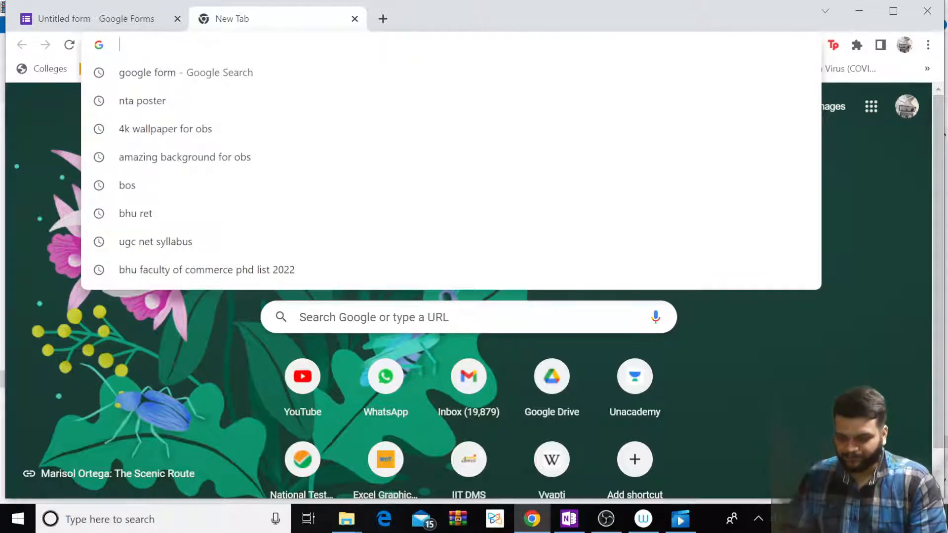
type("u")
key("BackSpace")
key("BackSpace")
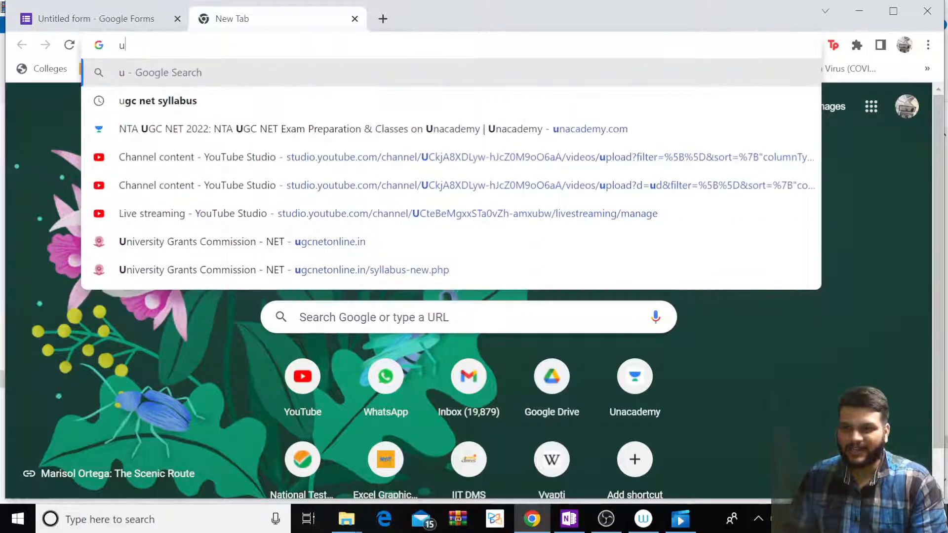
type("gog")
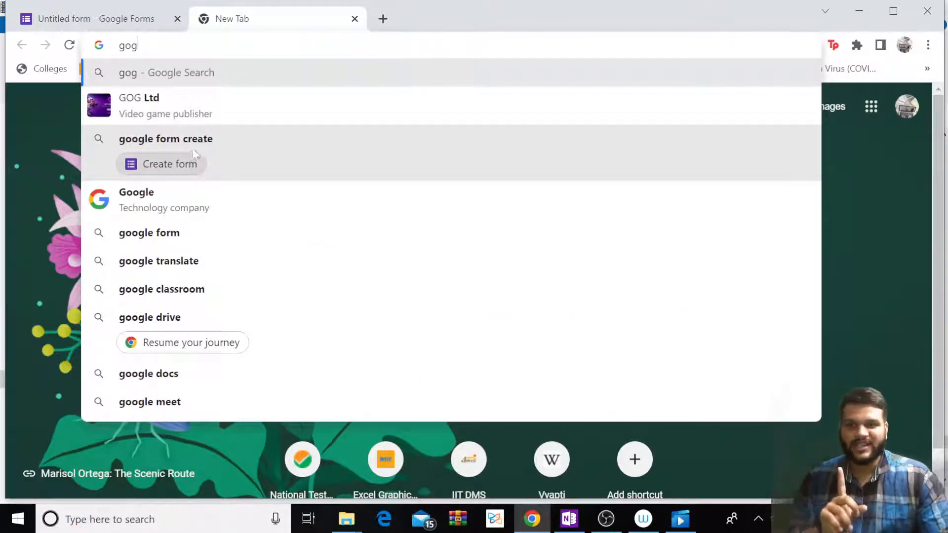
left_click(193, 146)
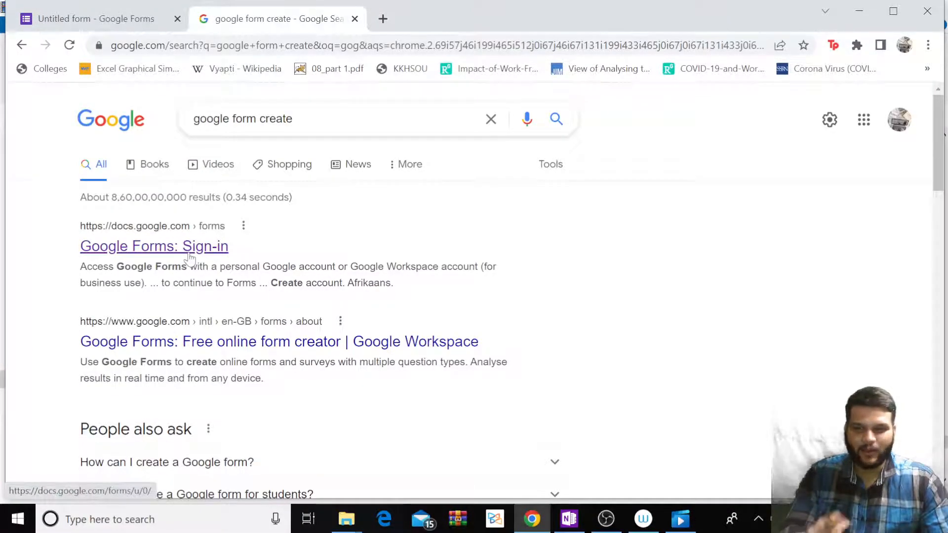
scroll(190, 257, "down", 7)
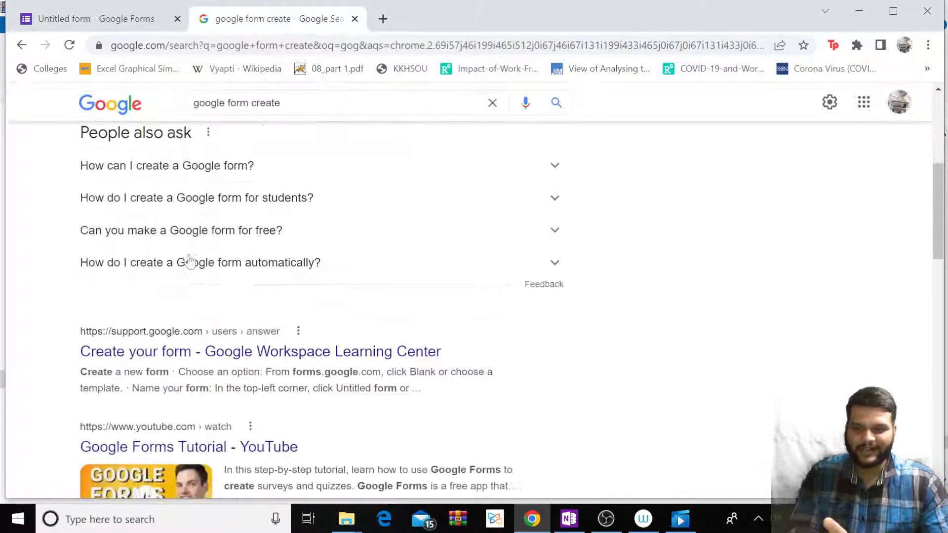
scroll(200, 203, "up", 8)
left_click(121, 248)
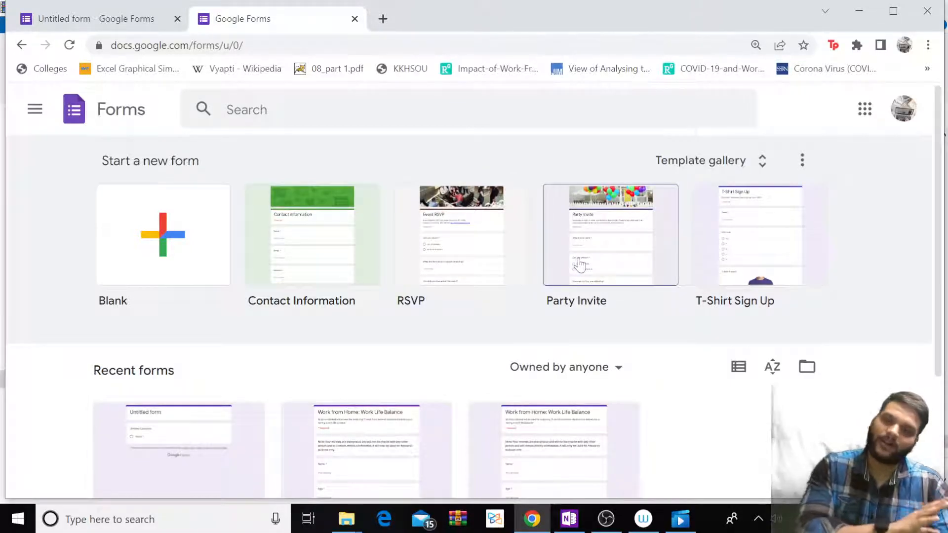
Open the Contact Information template and review its Name, Email, Address, Phone number and Comments questions.
right_click(315, 251)
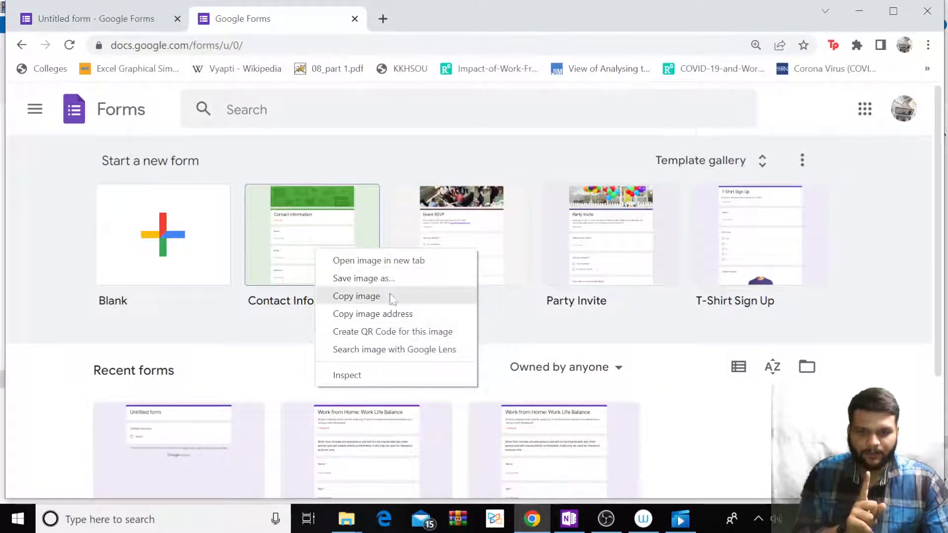
left_click(290, 226)
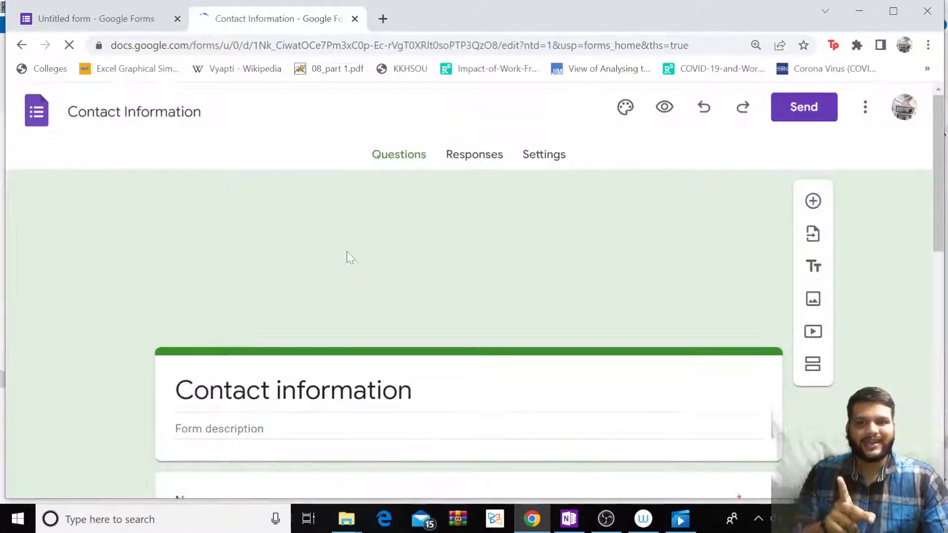
scroll(432, 271, "down", 6)
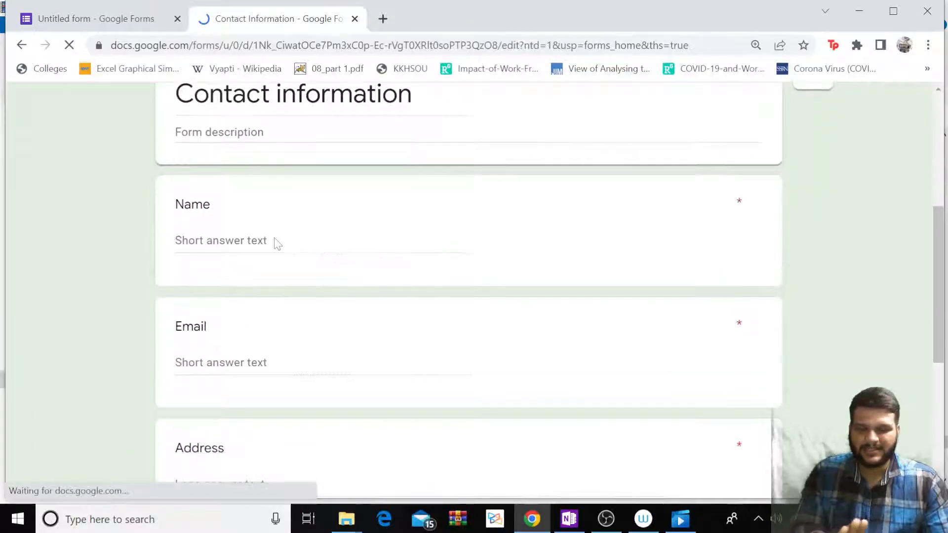
scroll(267, 247, "down", 4)
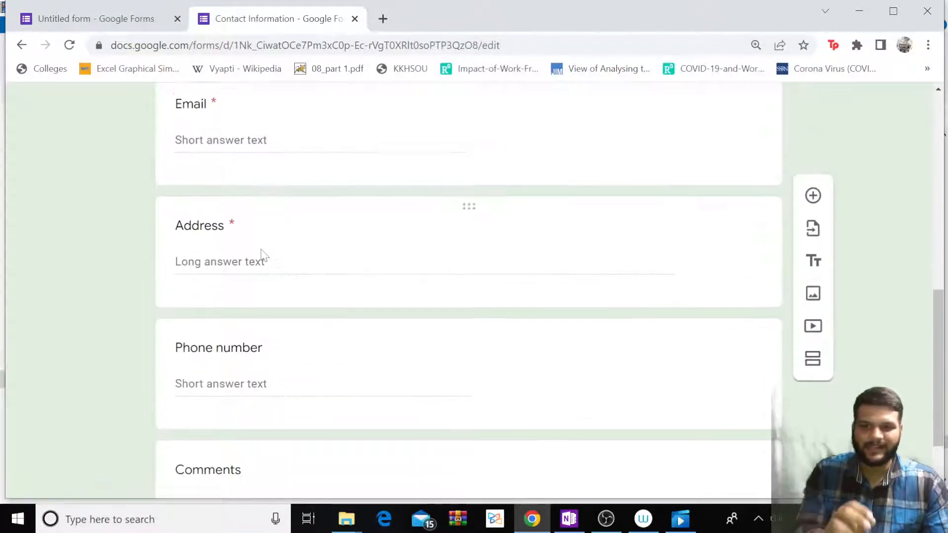
scroll(265, 251, "down", 2)
scroll(262, 232, "up", 4)
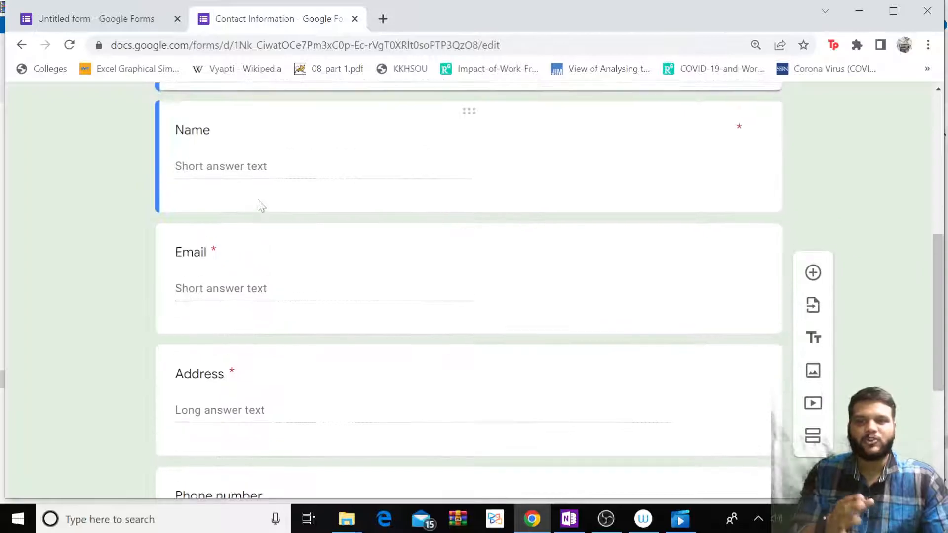
scroll(257, 199, "down", 5)
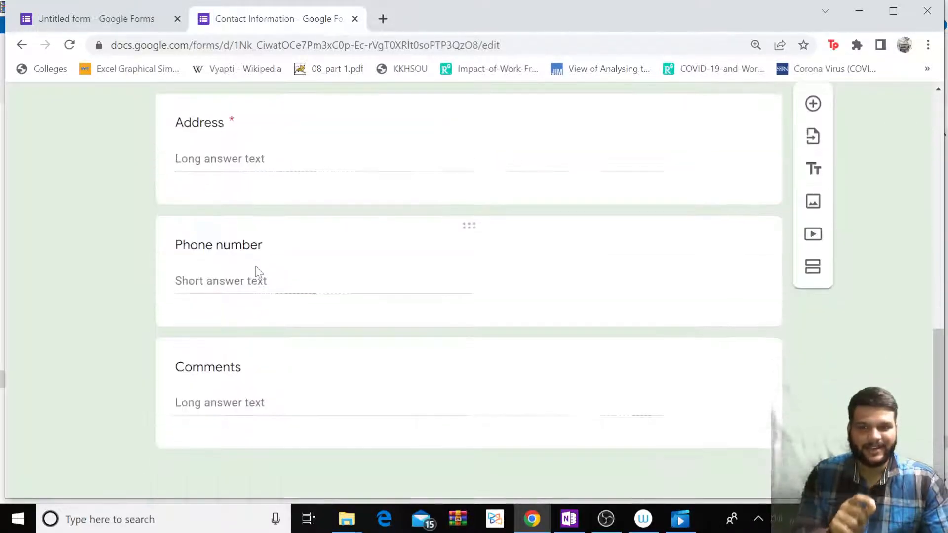
scroll(299, 177, "up", 4)
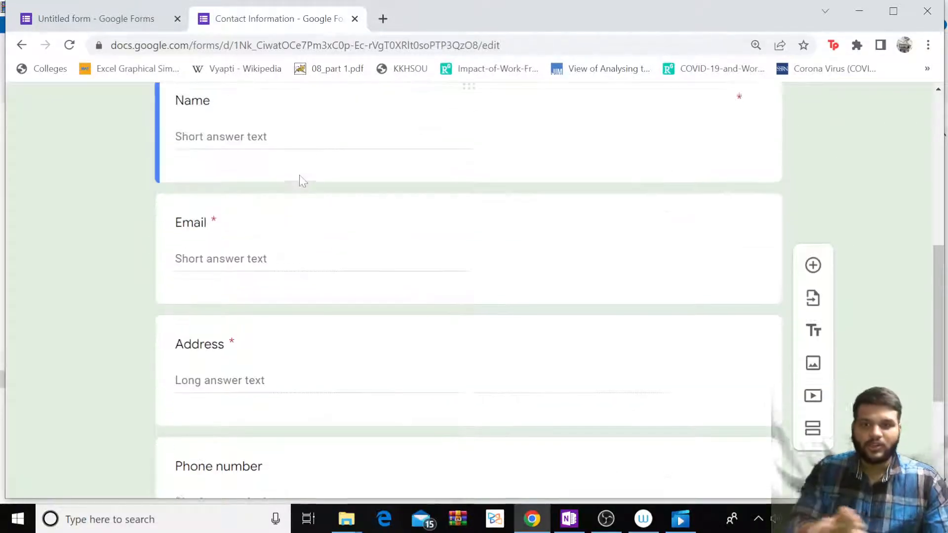
scroll(300, 178, "up", 4)
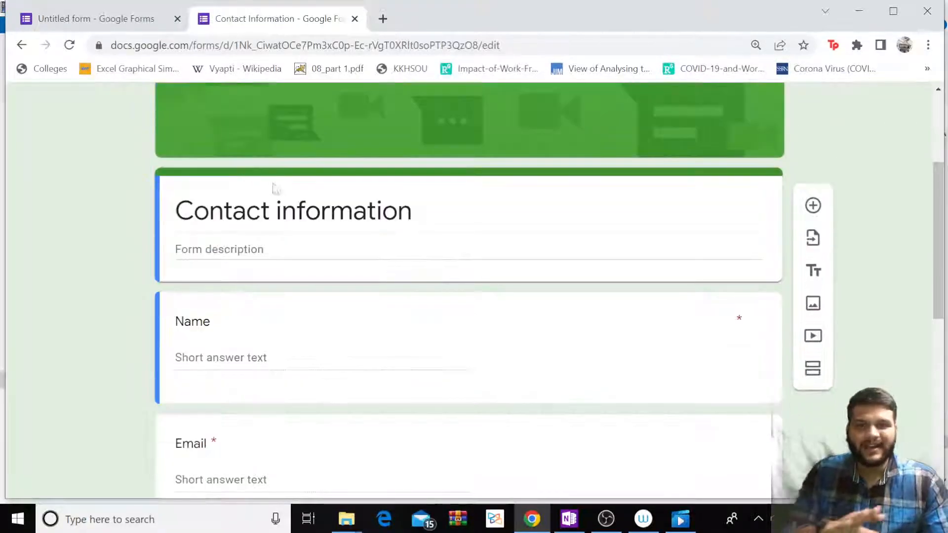
Go back to the Forms home page and start a new Blank form.
left_click(21, 45)
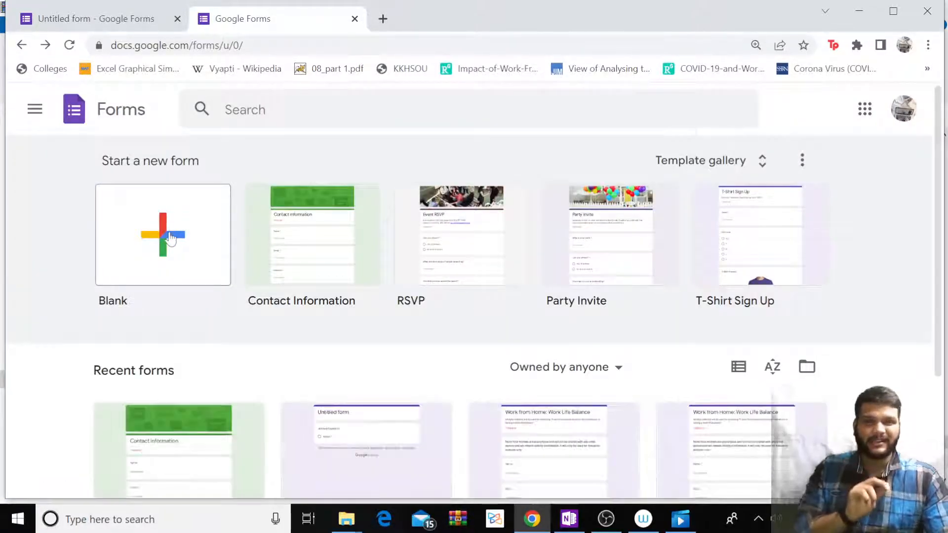
left_click(169, 237)
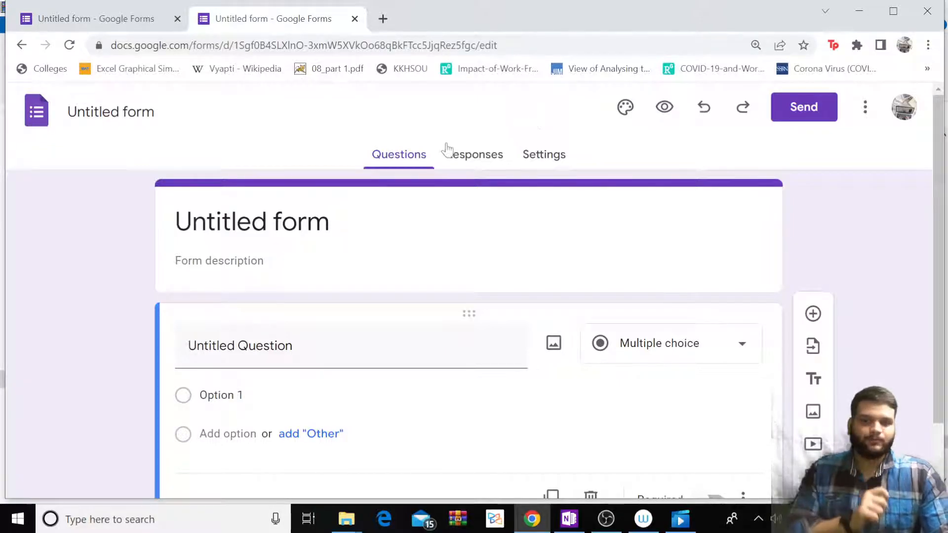
scroll(341, 247, "down", 2)
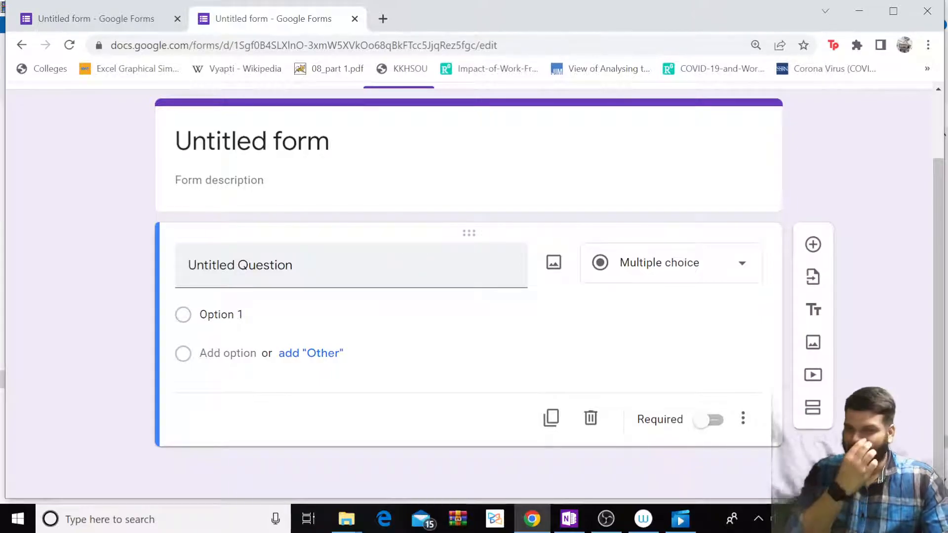
Replace the 'Untitled form' title with 'Brand Preference'.
left_click(318, 150)
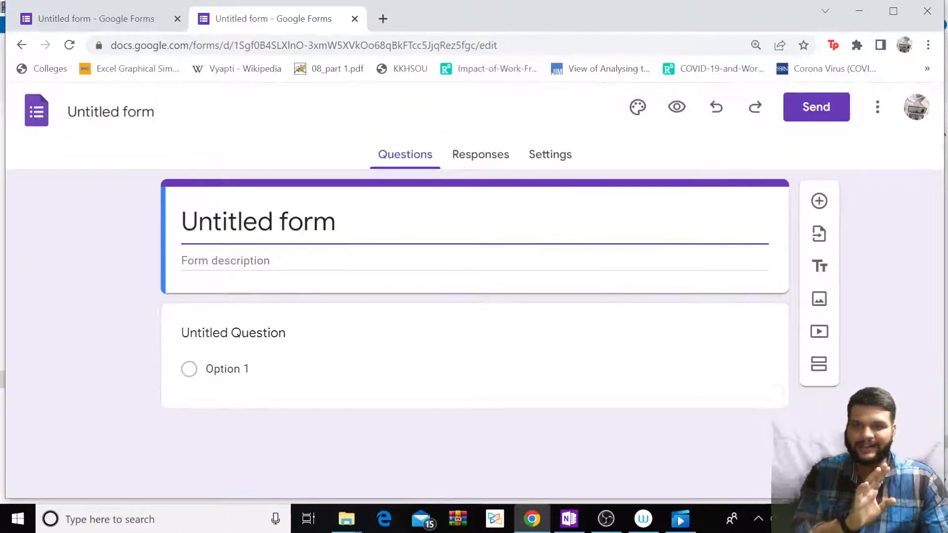
key("ctrl+a")
key("BackSpace")
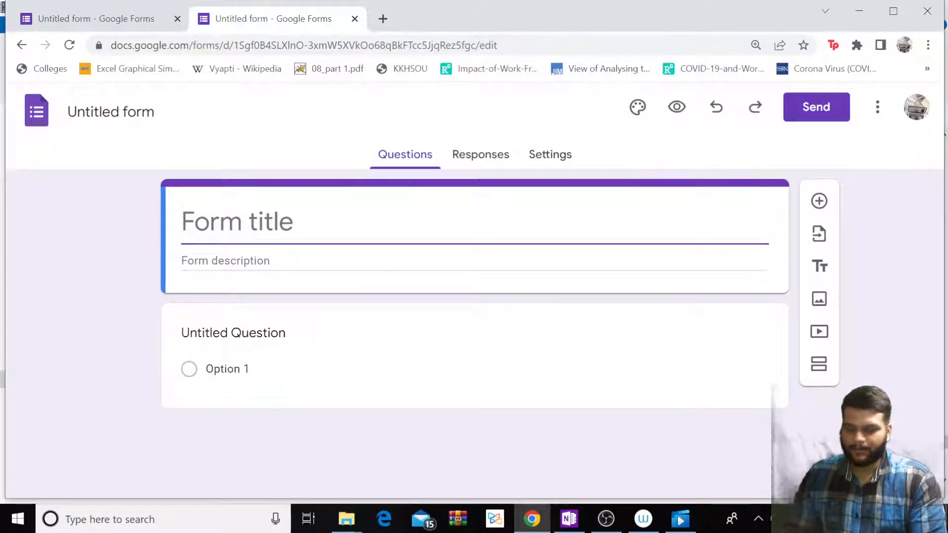
type("Brand Preference")
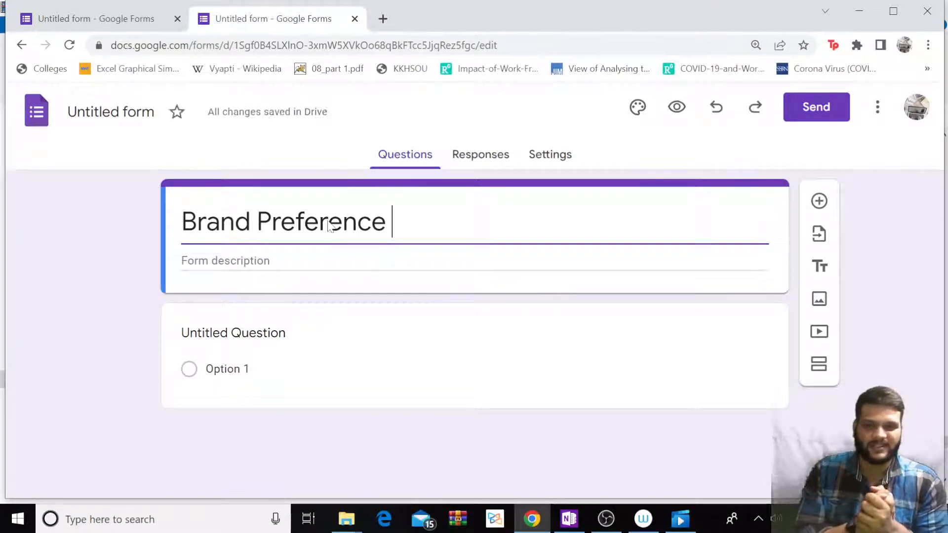
left_click(360, 262)
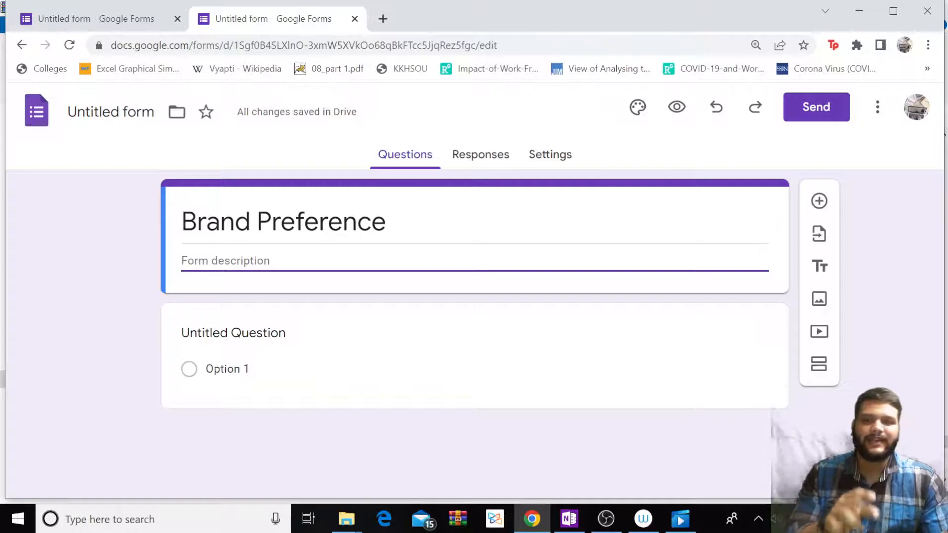
Enter the description 'Note* This data will be used for Research purpose only. All identities will be strictly confidential.'.
type("Note")
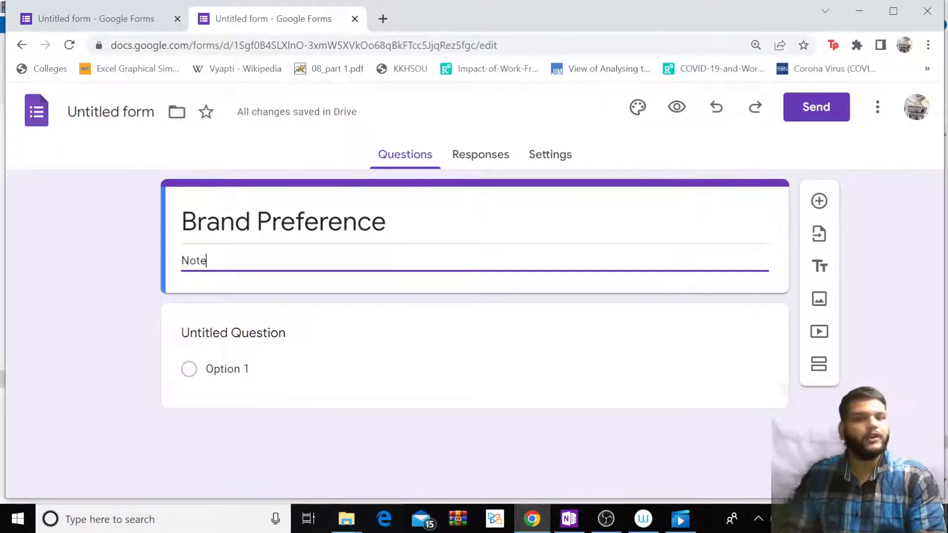
type("*")
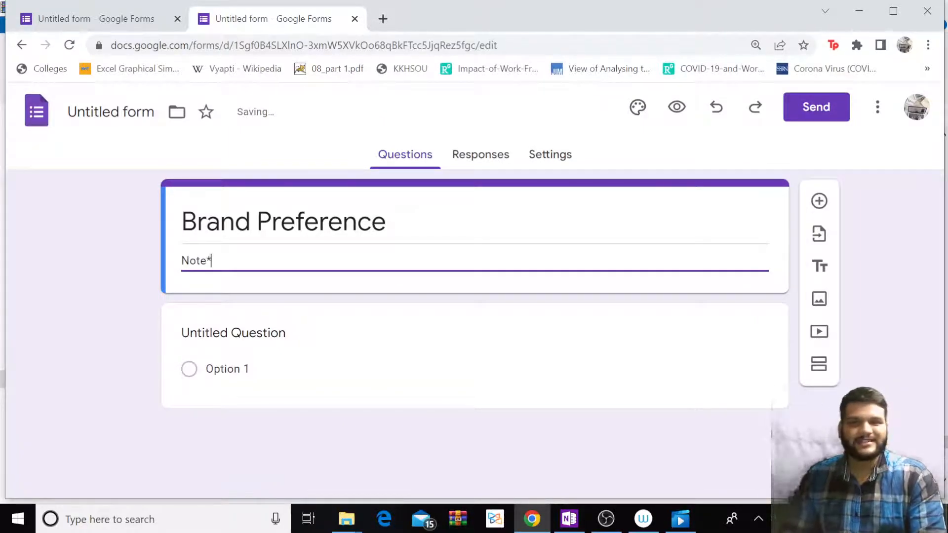
type(" This data wo")
key("BackSpace")
key("BackSpace")
key("BackSpace")
key("BackSpace")
type("will be used for")
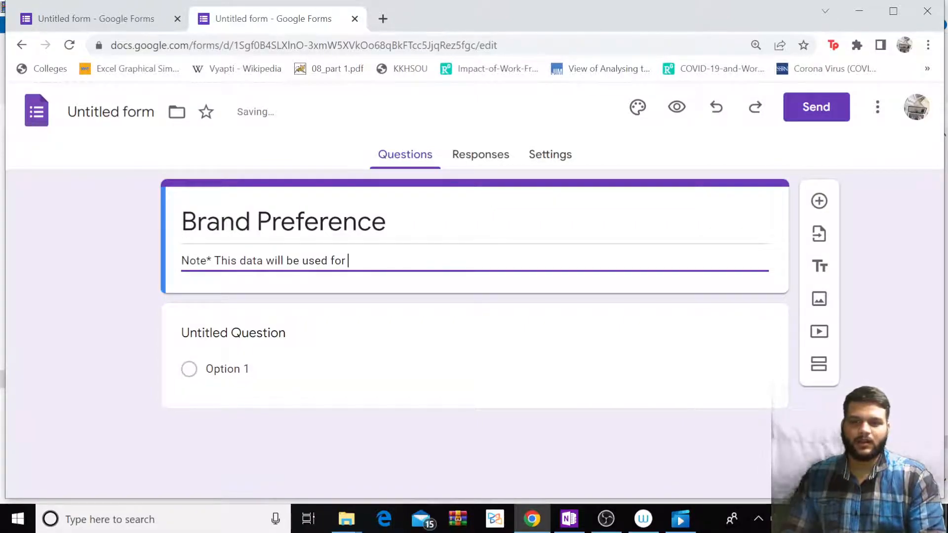
type(" Research purpose only.")
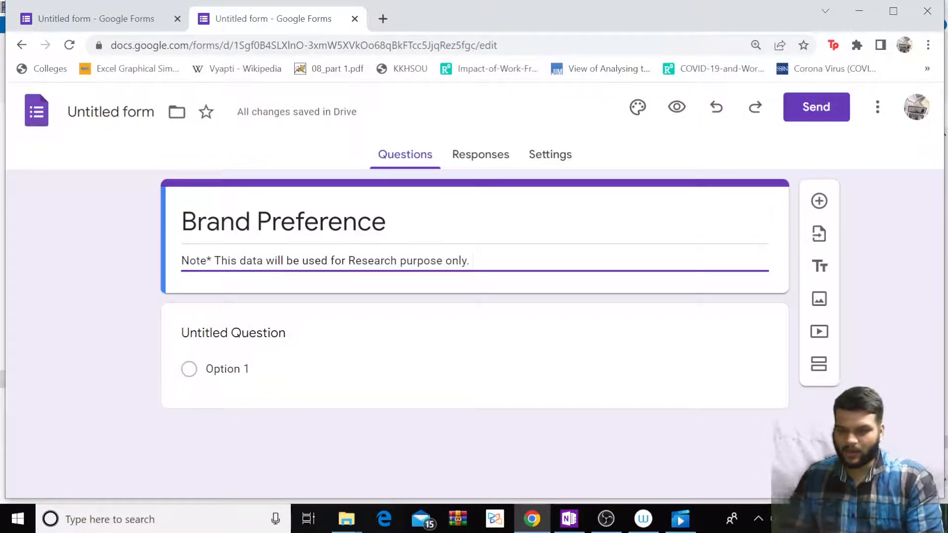
key("BackSpace")
type("A")
key("BackSpace")
type("All results will be strictly co")
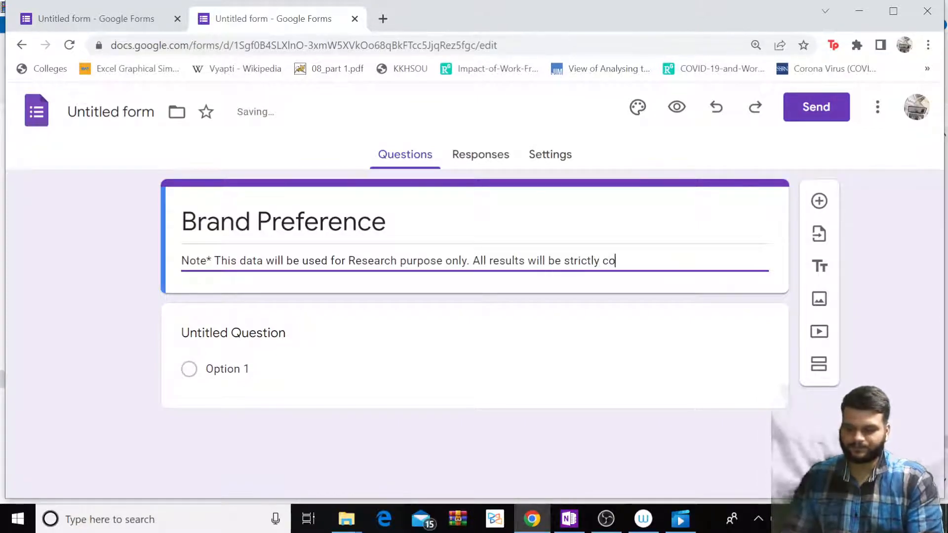
type("nfidential.")
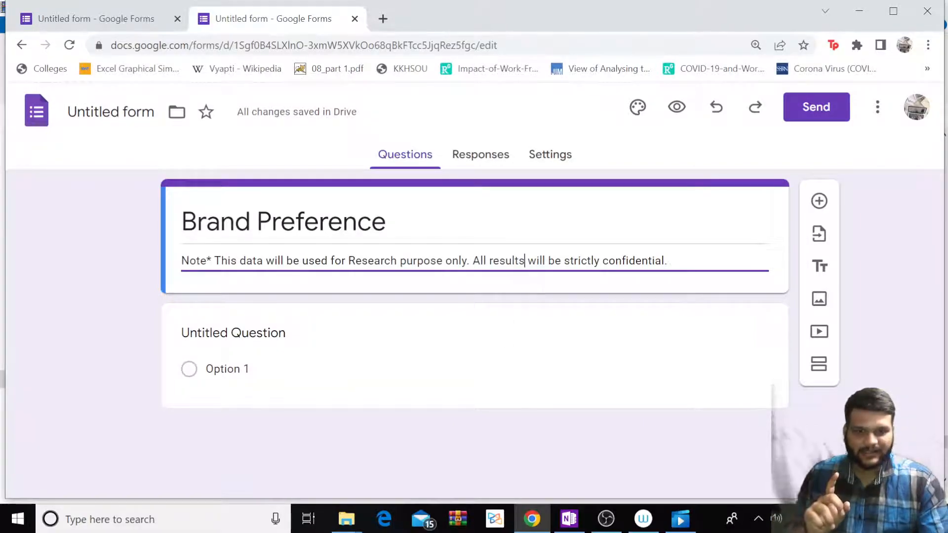
key("BackSpace")
key("BackSpace")
key("BackSpace")
key("BackSpace")
key("BackSpace")
key("BackSpace")
key("BackSpace")
type("identities")
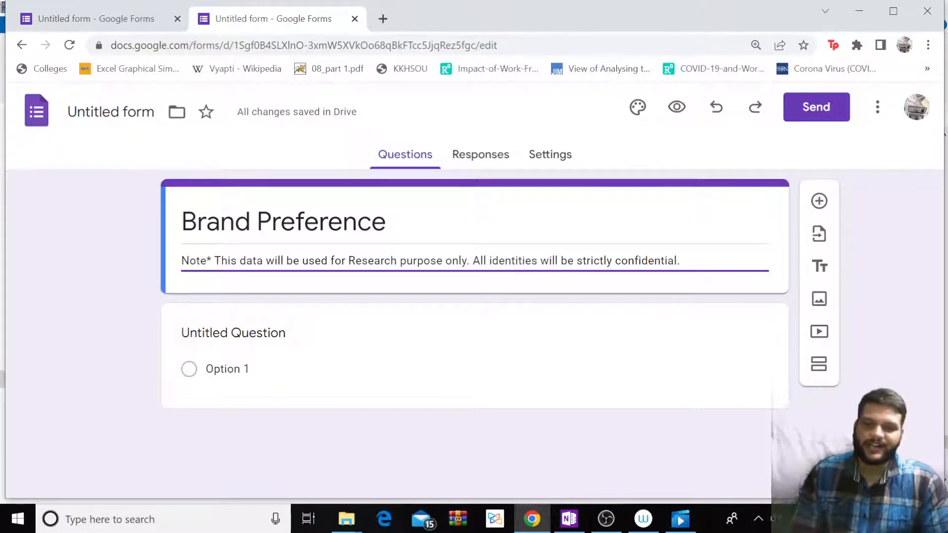
Title the first question 'Which brand do you like the most?'.
left_click(242, 336)
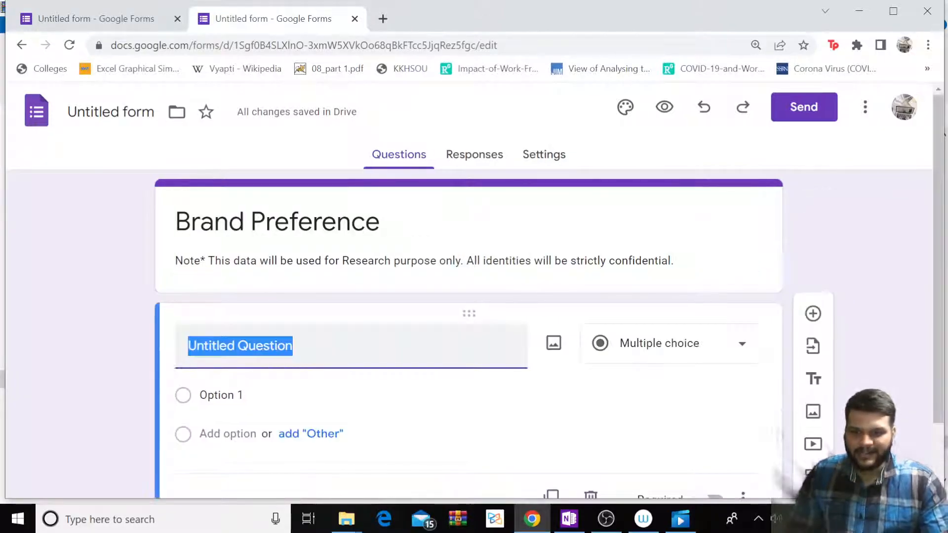
left_click(293, 265)
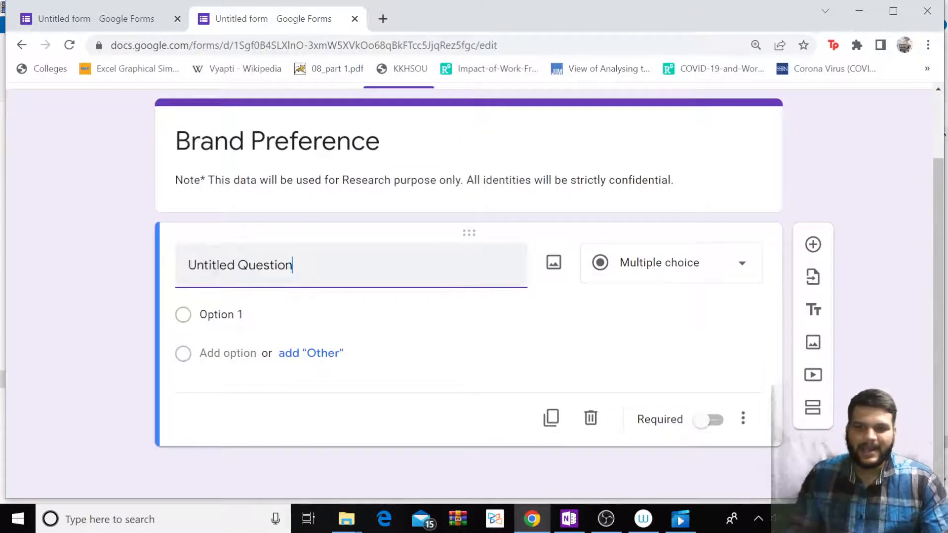
key("ctrl+a")
key("BackSpace")
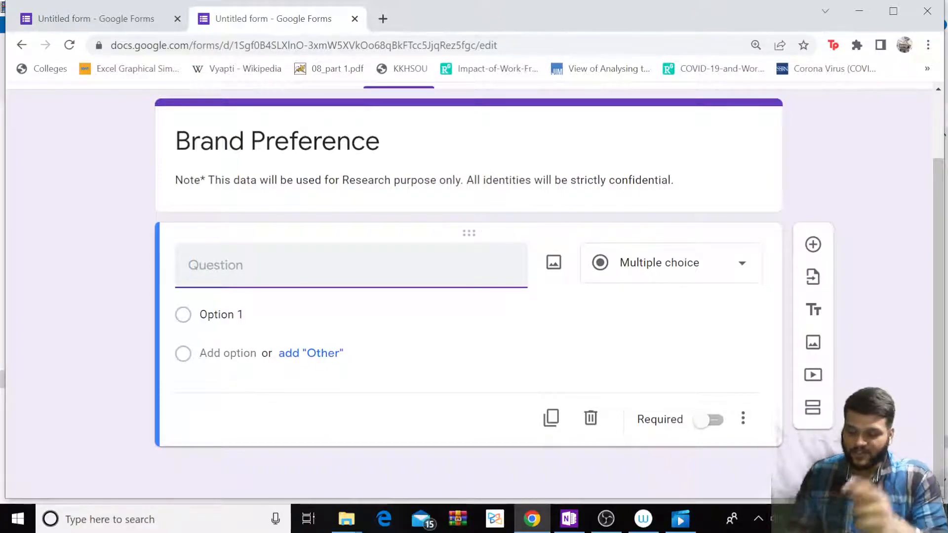
type("Which brand do you like the most?")
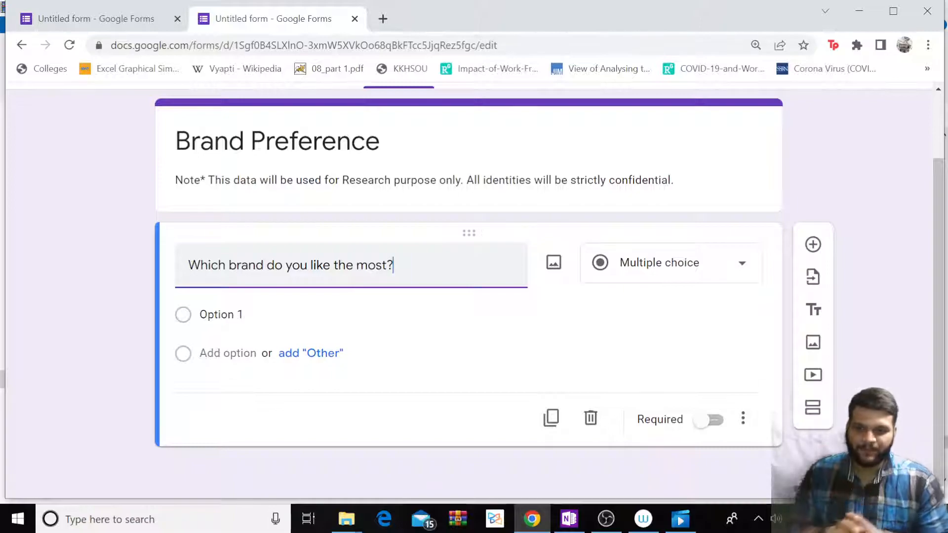
Fill the first two options with Amazon and Nike, removing the extra Other and option rows.
left_click(220, 314)
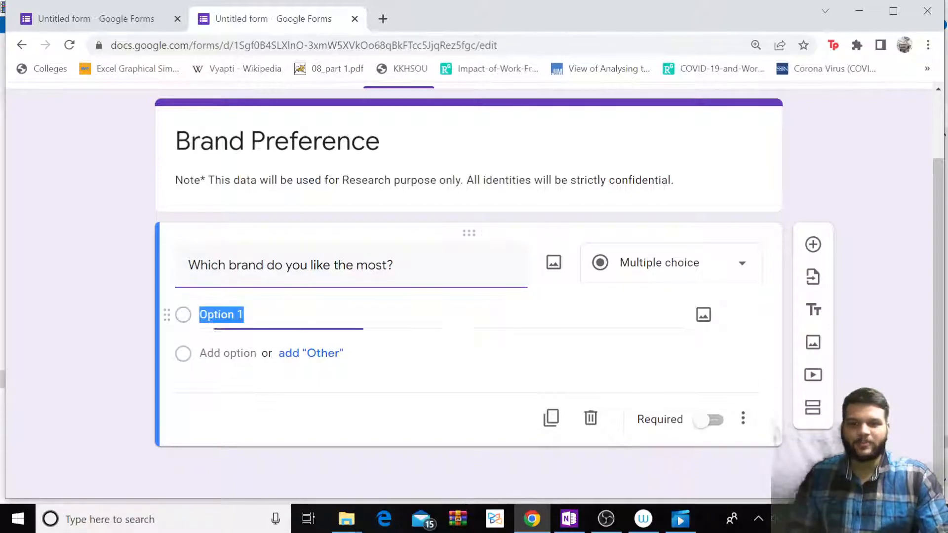
type("Amazon")
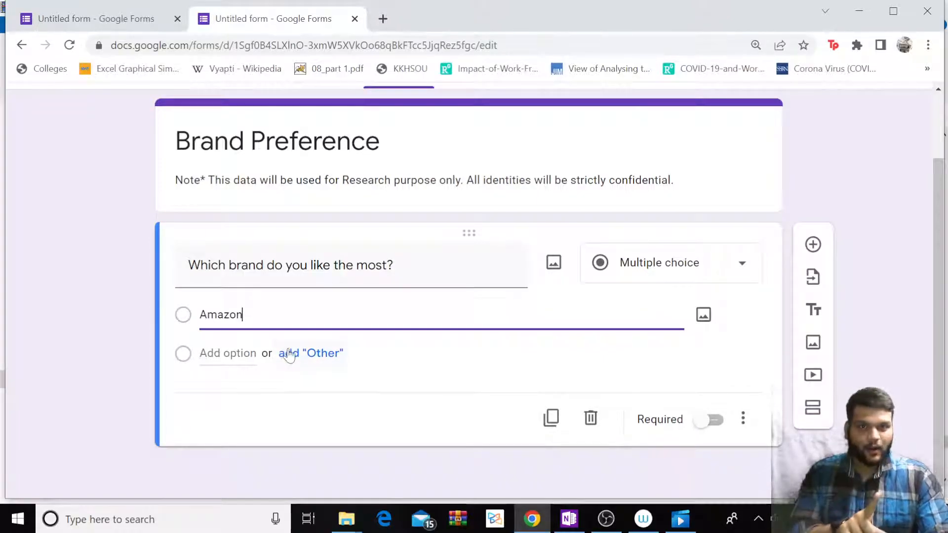
left_click(310, 361)
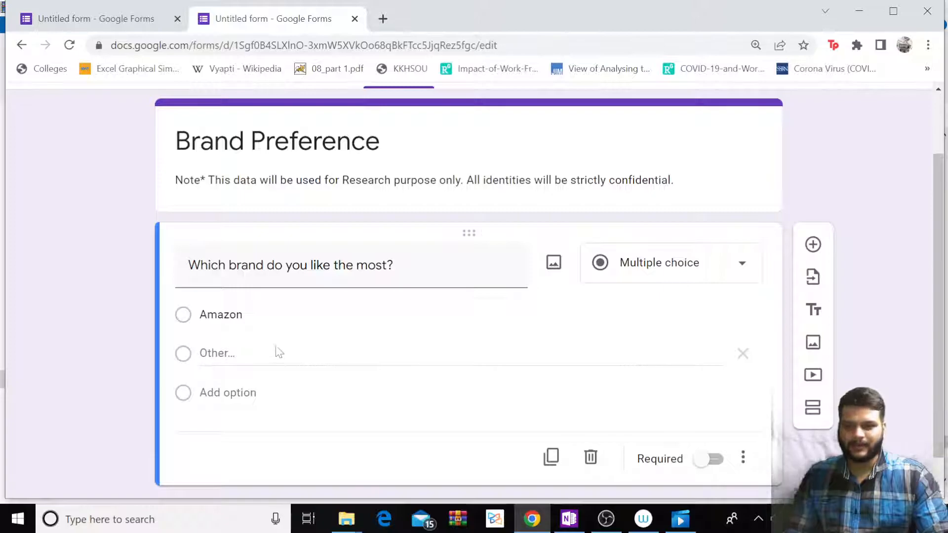
scroll(286, 341, "down", 1)
scroll(286, 341, "up", 3)
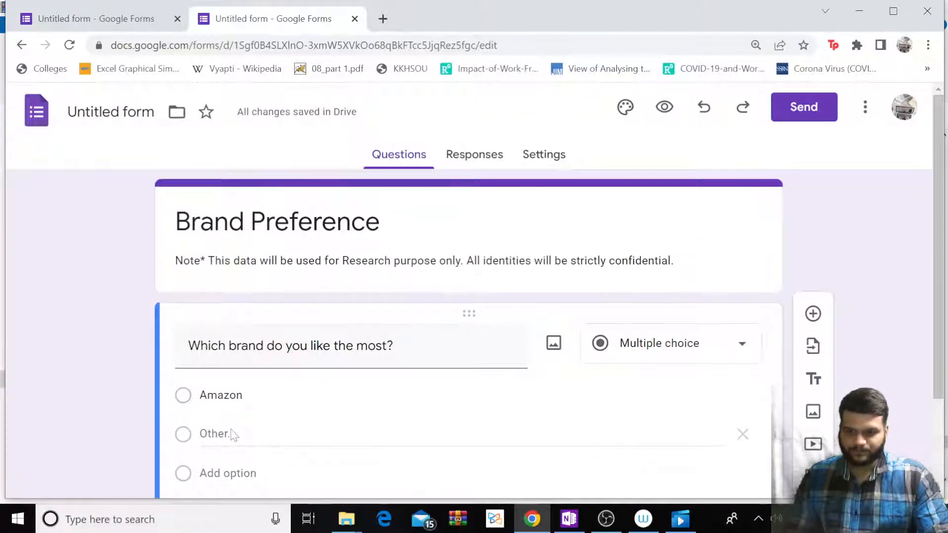
scroll(238, 417, "down", 2)
left_click(237, 359)
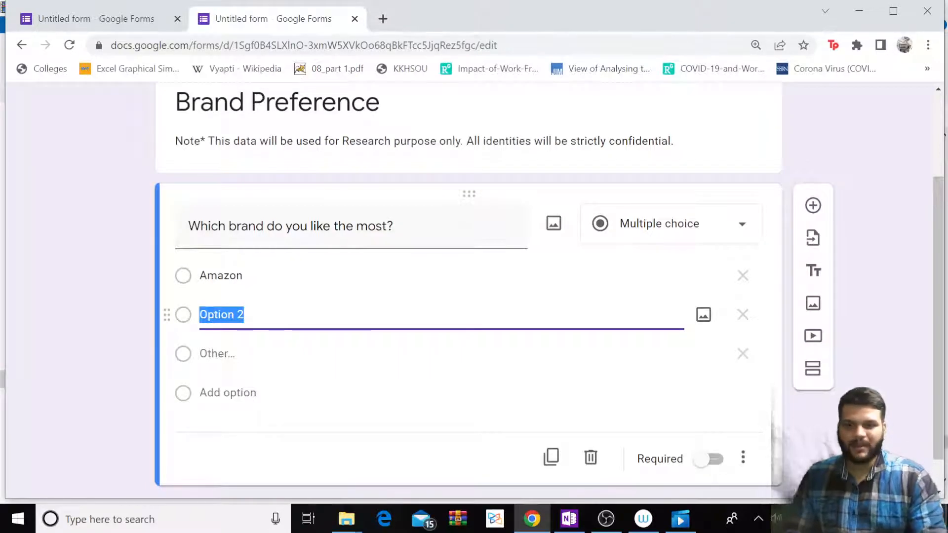
left_click(742, 314)
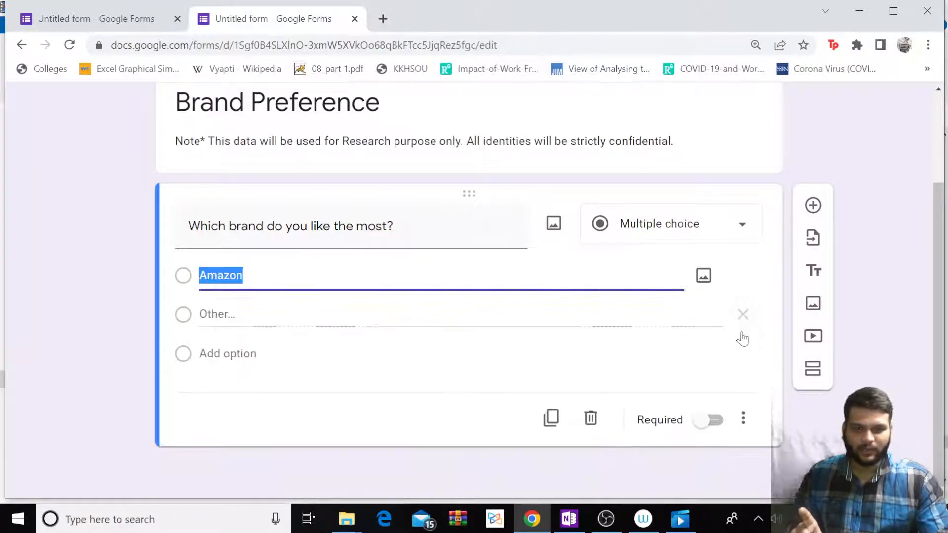
left_click(741, 315)
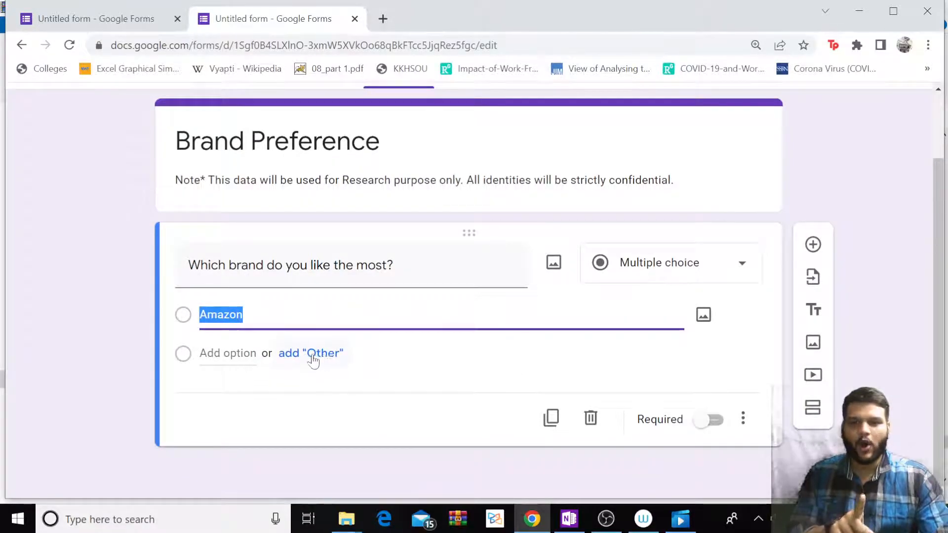
key("Return")
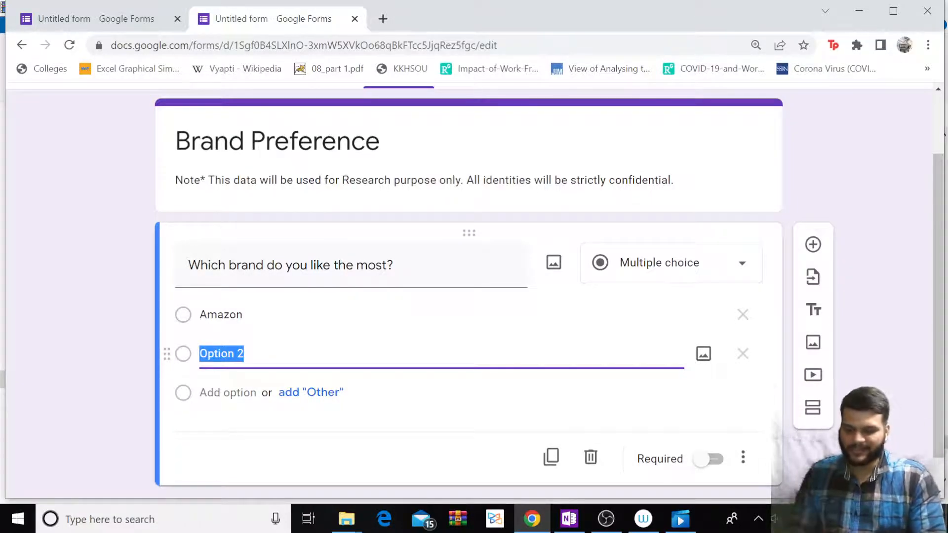
type("Nike")
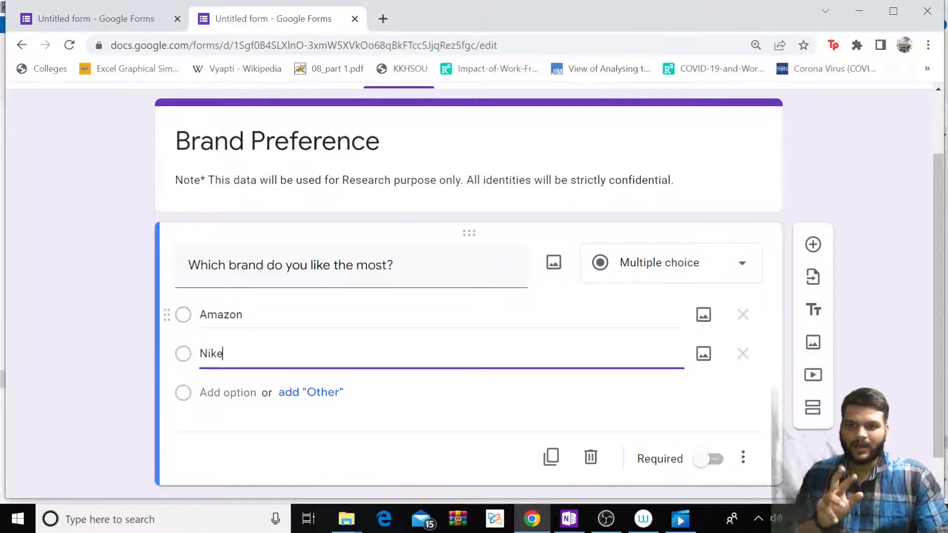
Change the first option to Levis and add Puma and Peter England options.
left_click(221, 314)
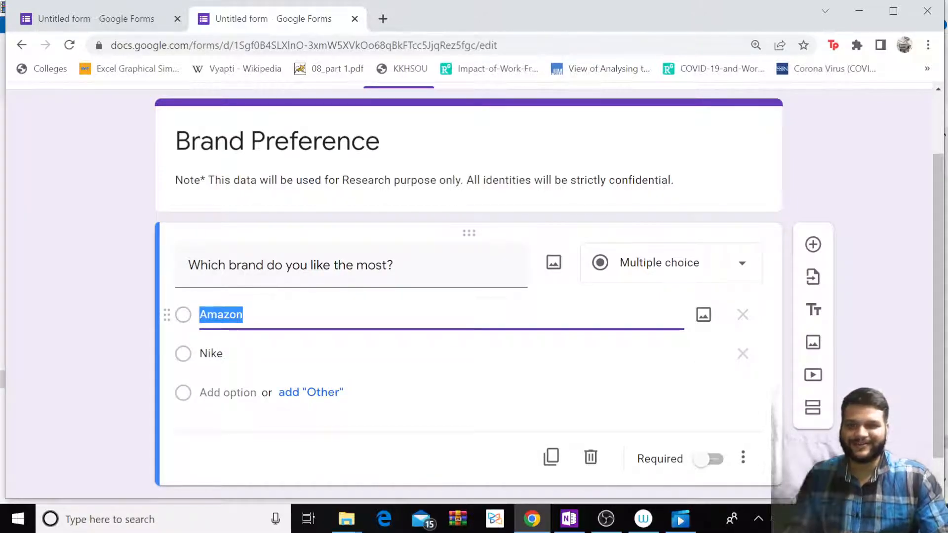
key("BackSpace")
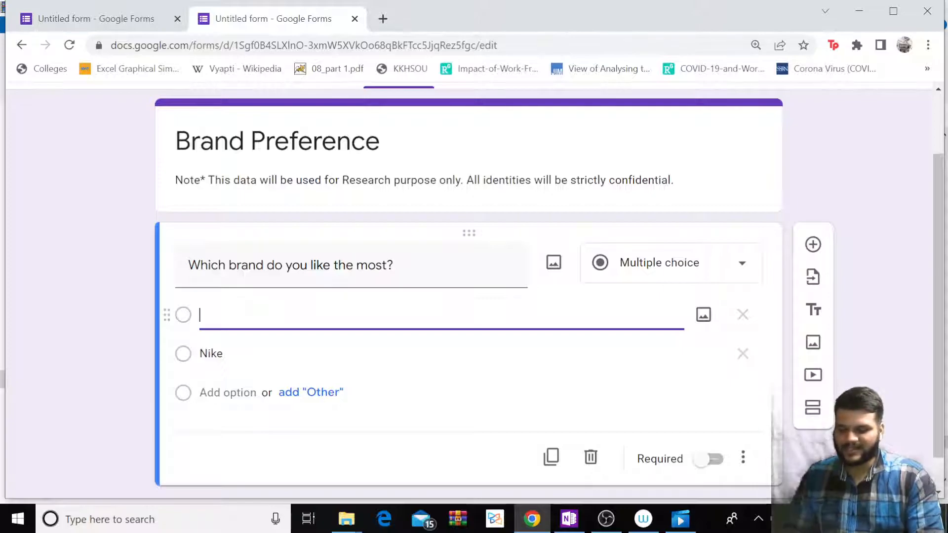
type("Levis")
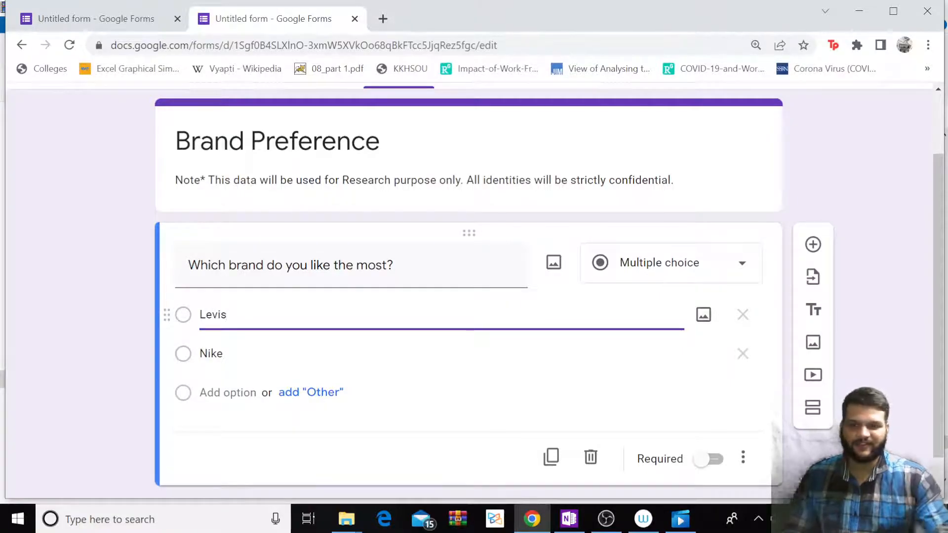
left_click(217, 392)
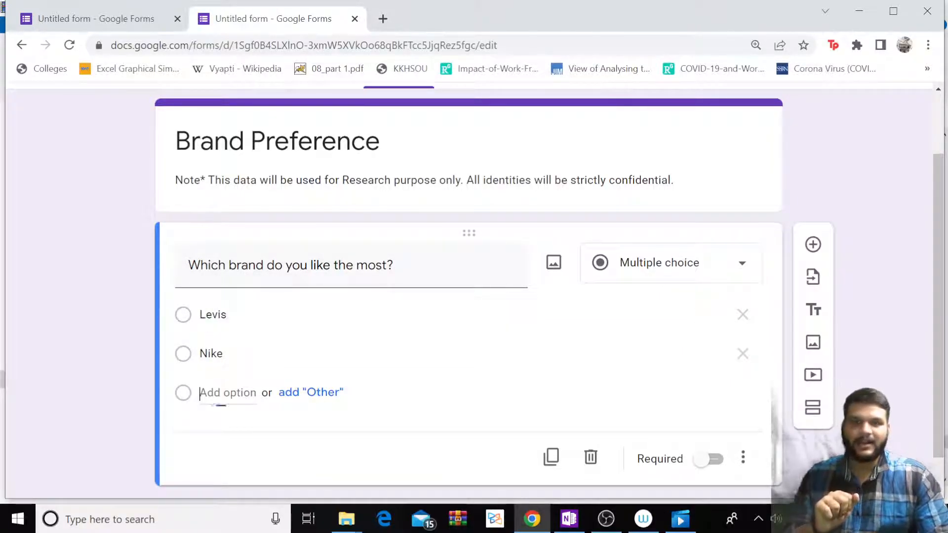
type("Puma")
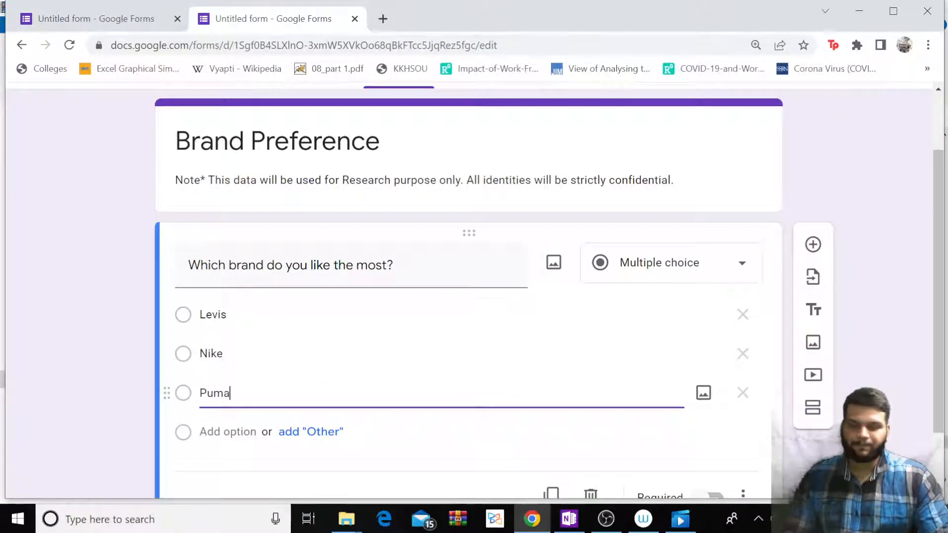
scroll(228, 398, "down", 2)
left_click(218, 358)
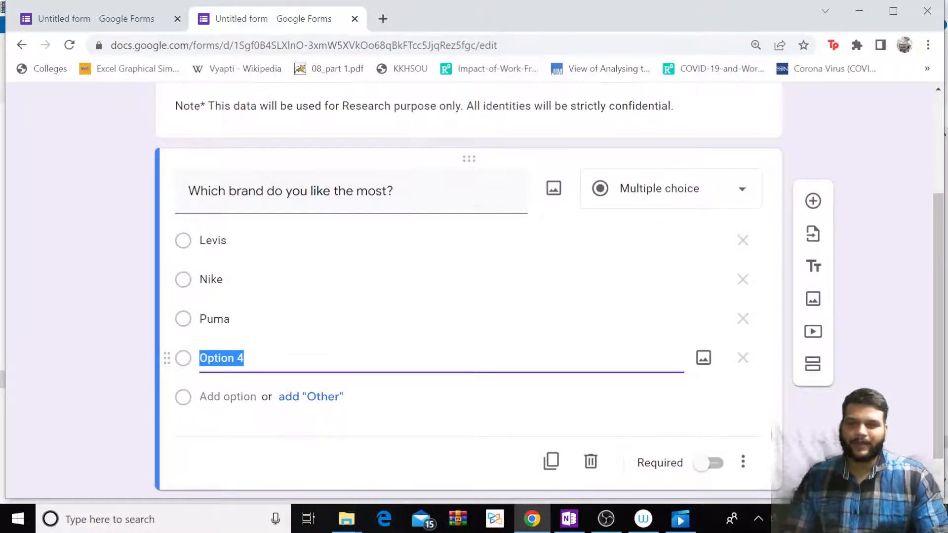
type("Peter")
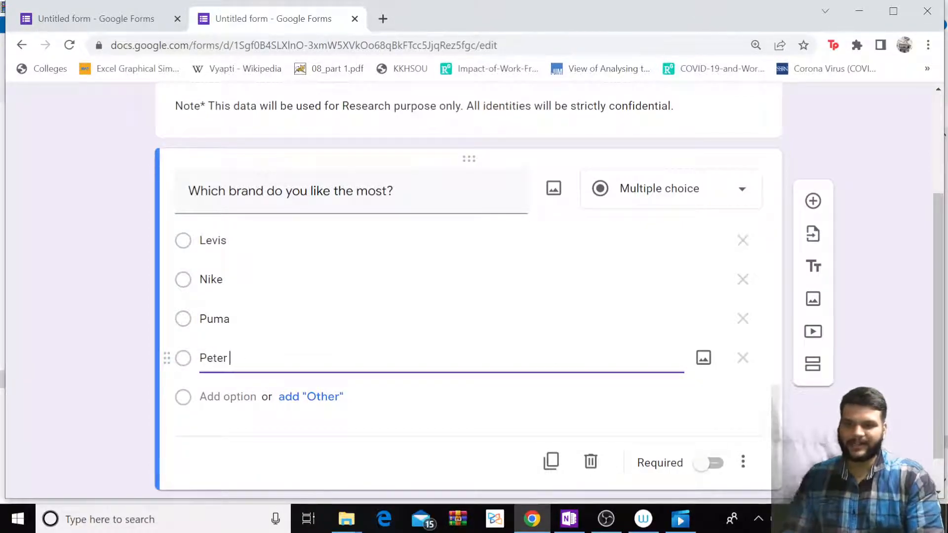
type(" England")
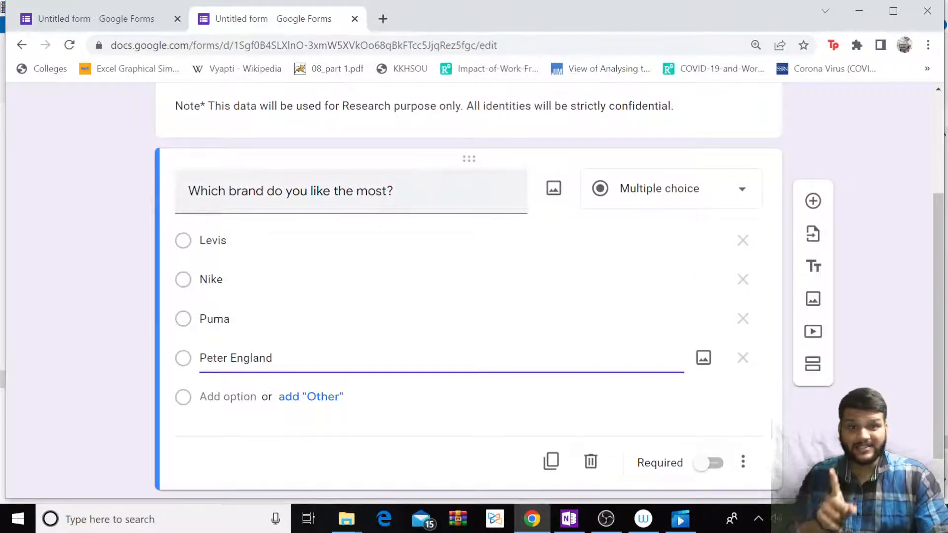
Prefix the brand question title with '1.' and adjust the Other choice under Peter England.
left_click(189, 192)
left_click(190, 191)
type("1.")
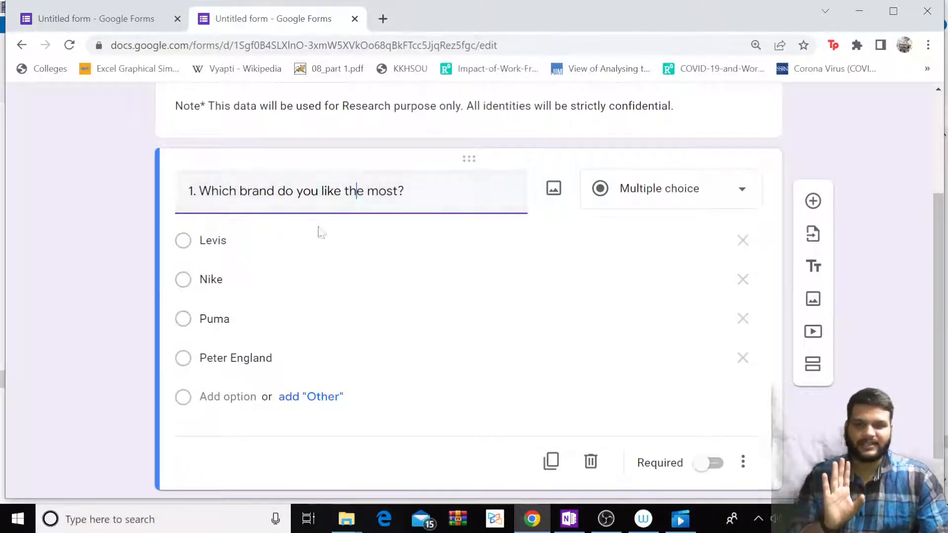
scroll(316, 227, "up", 2)
scroll(355, 265, "down", 3)
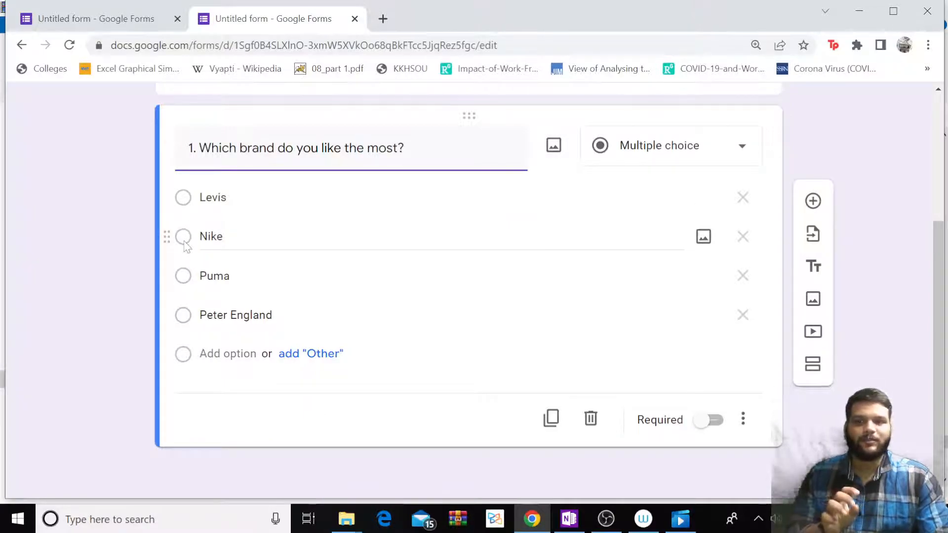
left_click(311, 354)
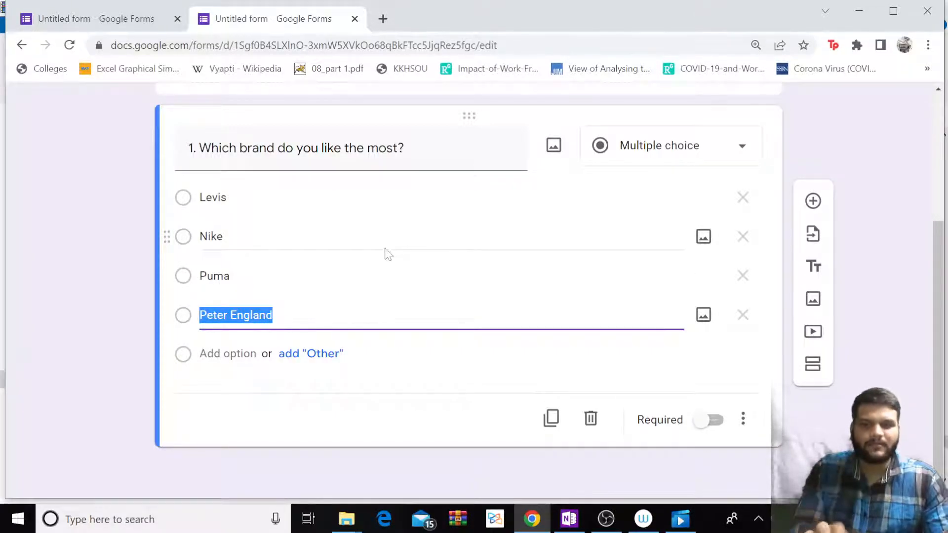
Check the required Name question in a Contact Information template form, then return to Brand Preference.
left_click(83, 22)
left_click(22, 45)
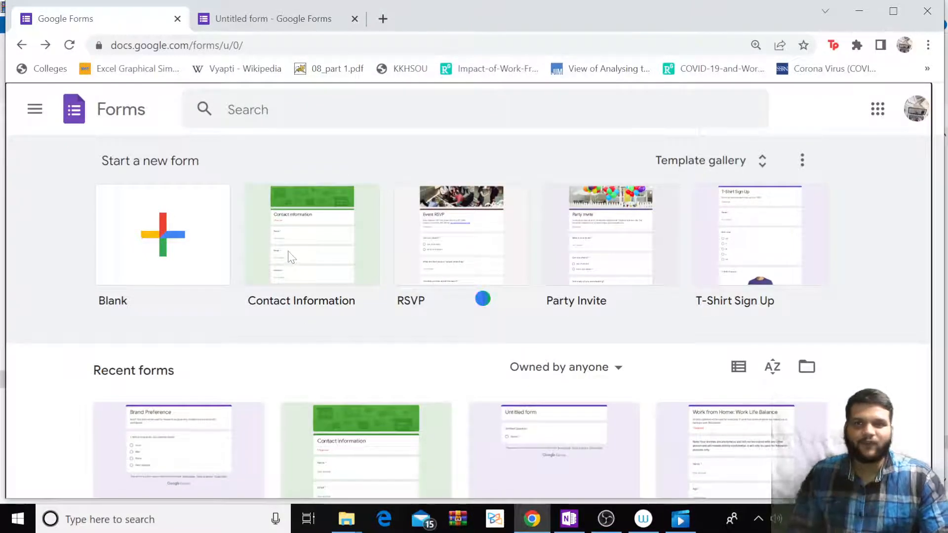
left_click(290, 256)
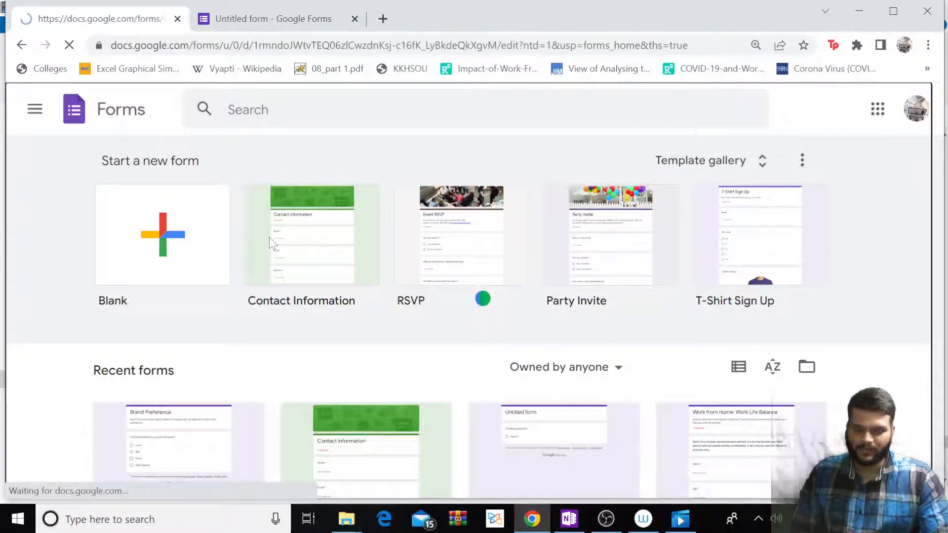
scroll(327, 309, "down", 5)
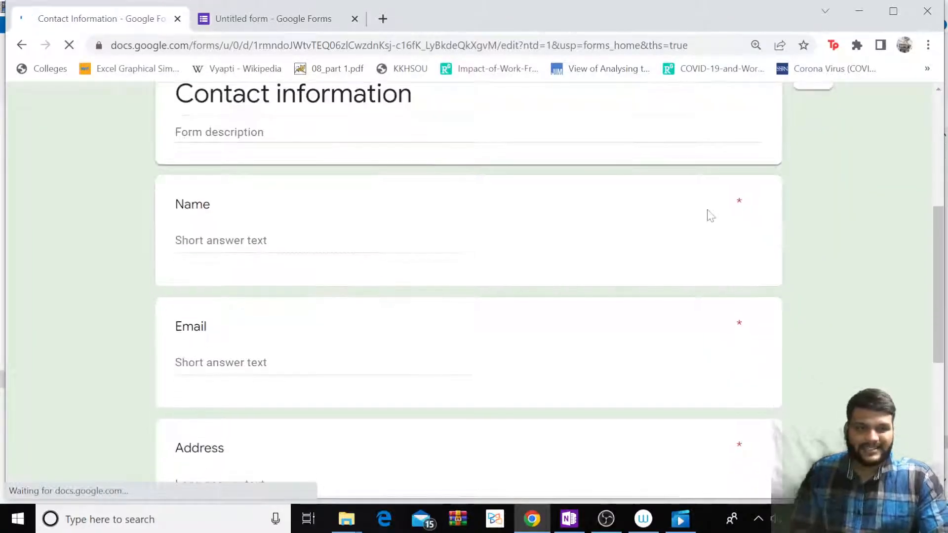
left_click(700, 212)
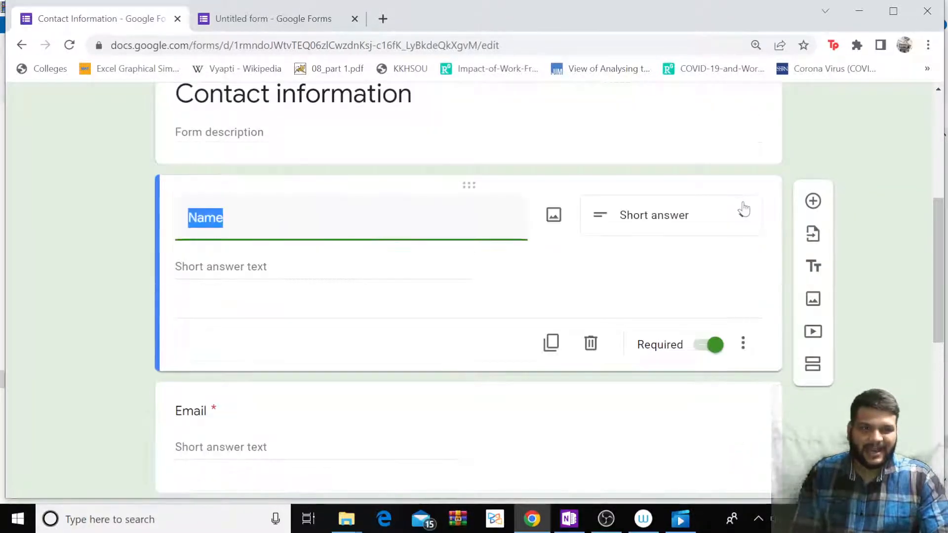
left_click(284, 301)
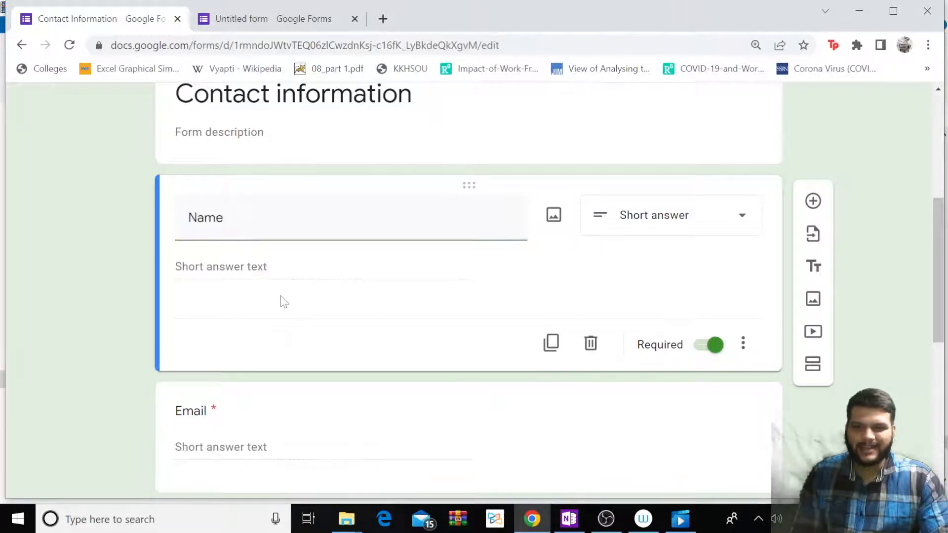
left_click(476, 144)
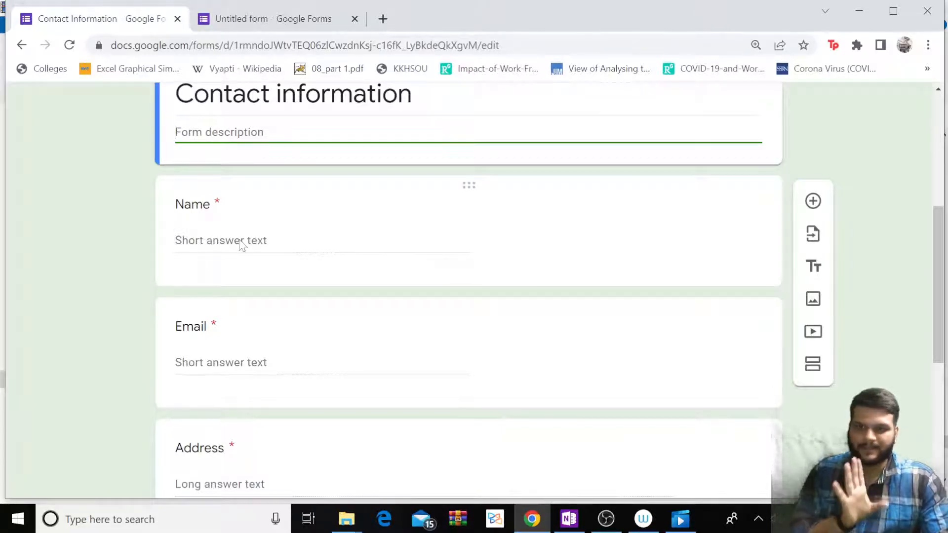
left_click(288, 20)
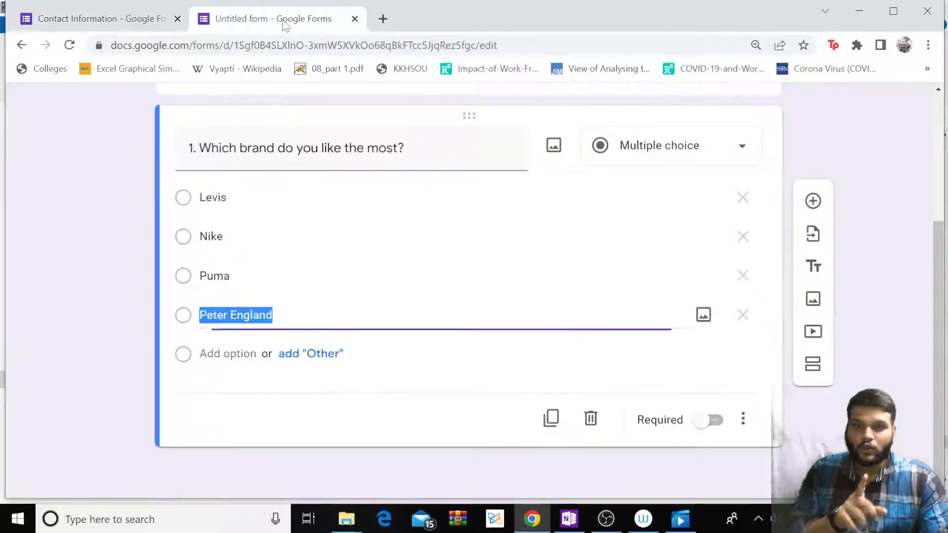
Make the brand question required.
left_click(712, 421)
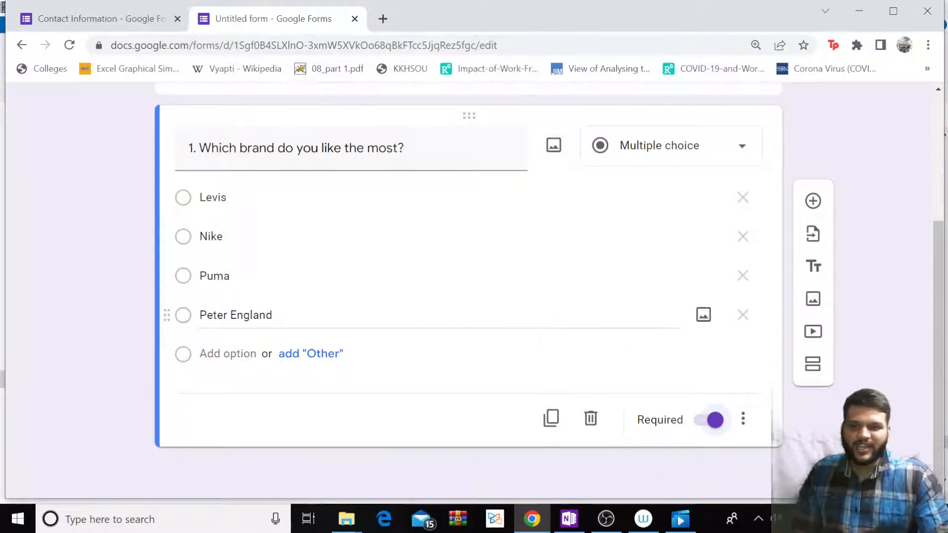
scroll(341, 251, "up", 3)
scroll(341, 252, "down", 3)
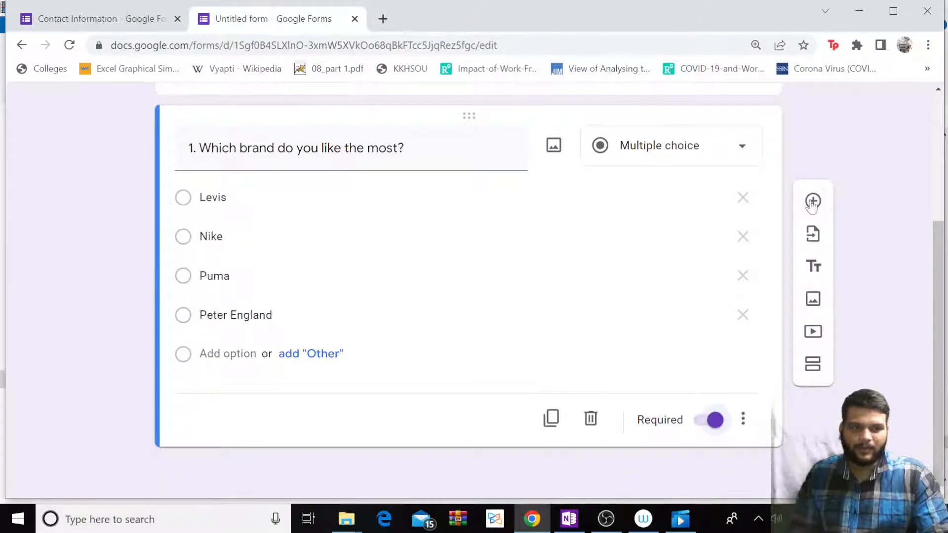
Add a required short-answer question titled '2. Name' below the brand question.
left_click(812, 201)
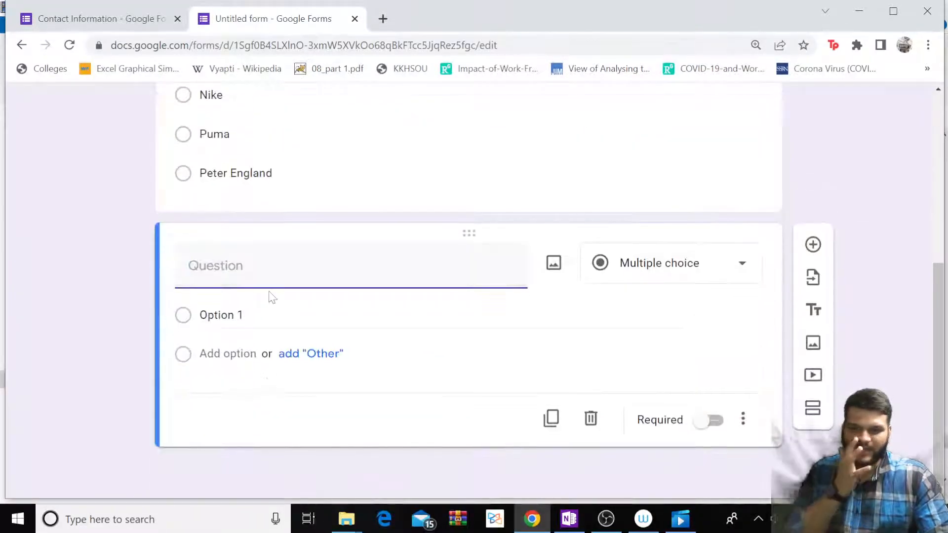
type("2.")
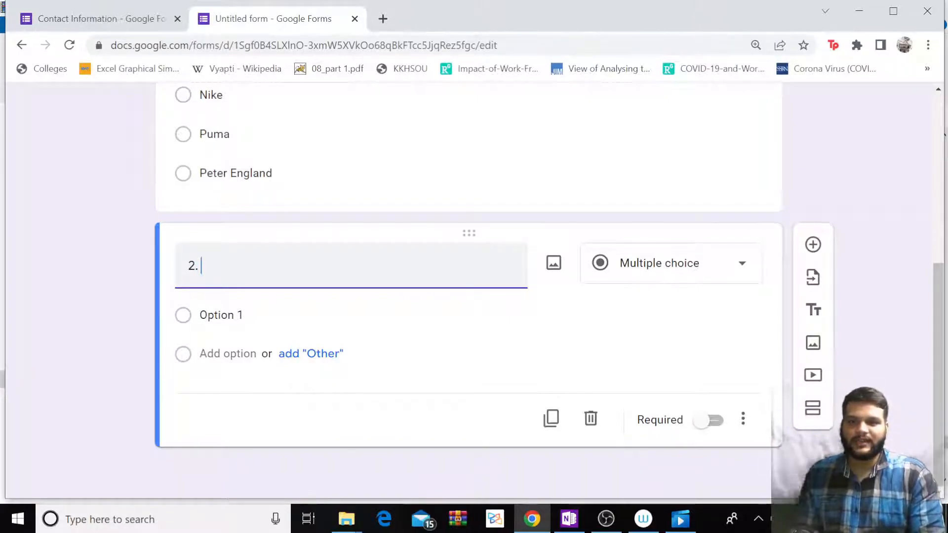
type(" Name")
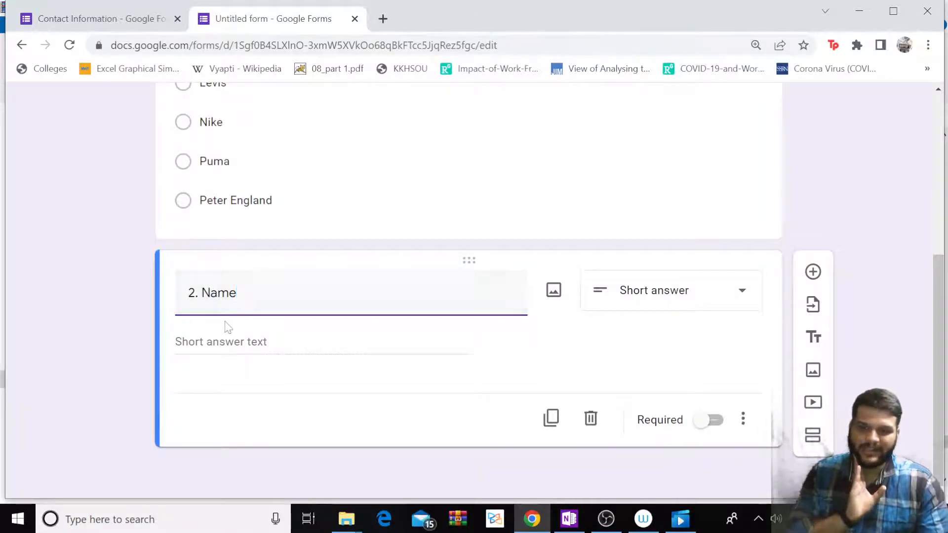
left_click(241, 343)
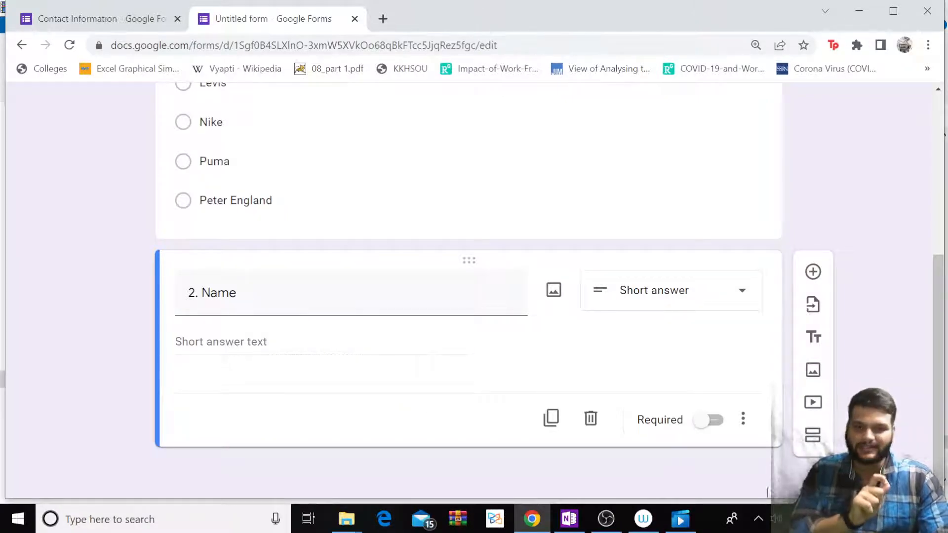
left_click(713, 420)
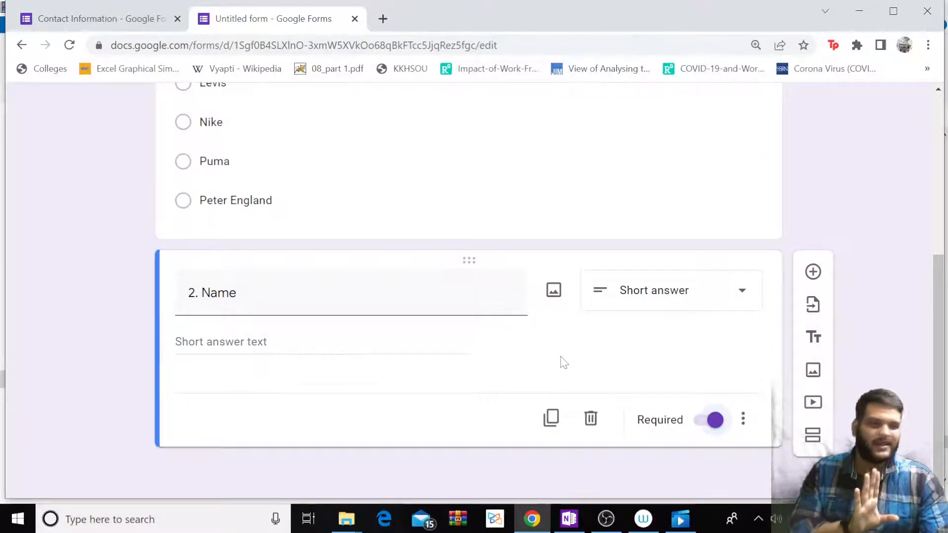
Add a required Short answer question titled 'Mobile Number' after the Name question.
left_click(813, 272)
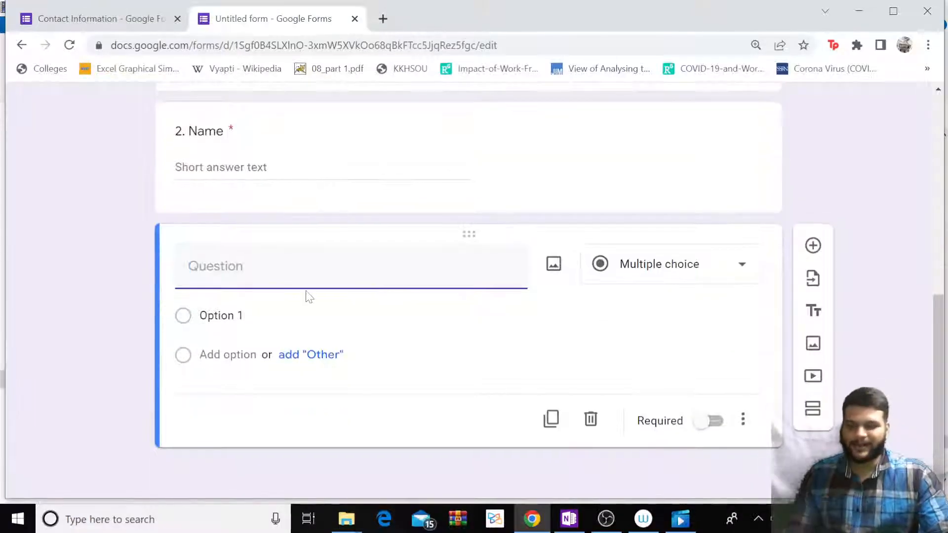
type("Contact info")
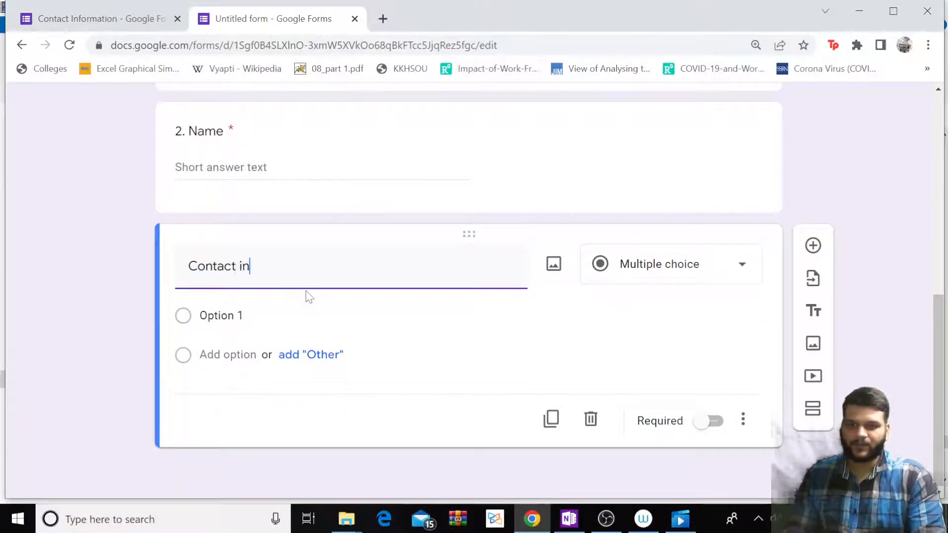
key("BackSpace")
key("BackSpace")
key("BackSpace")
key("BackSpace")
type("Informatipon")
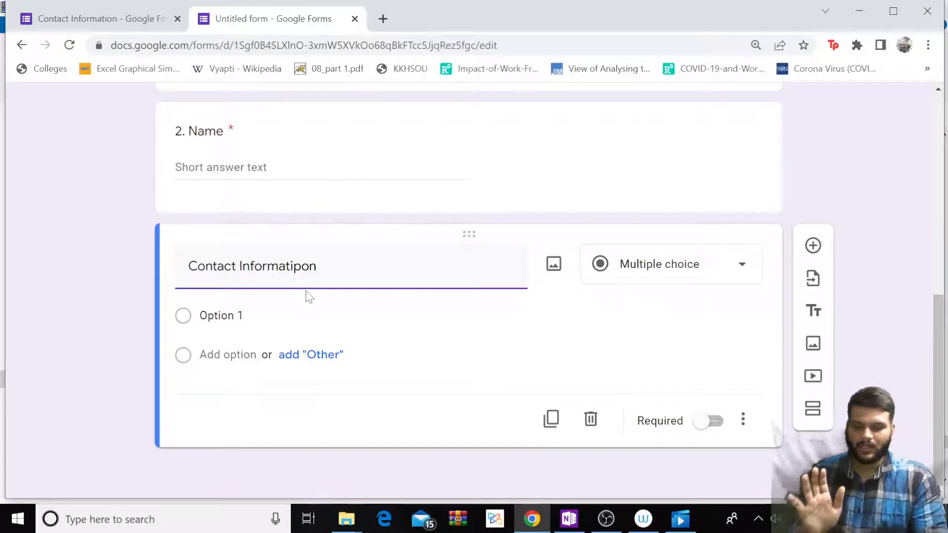
key("BackSpace")
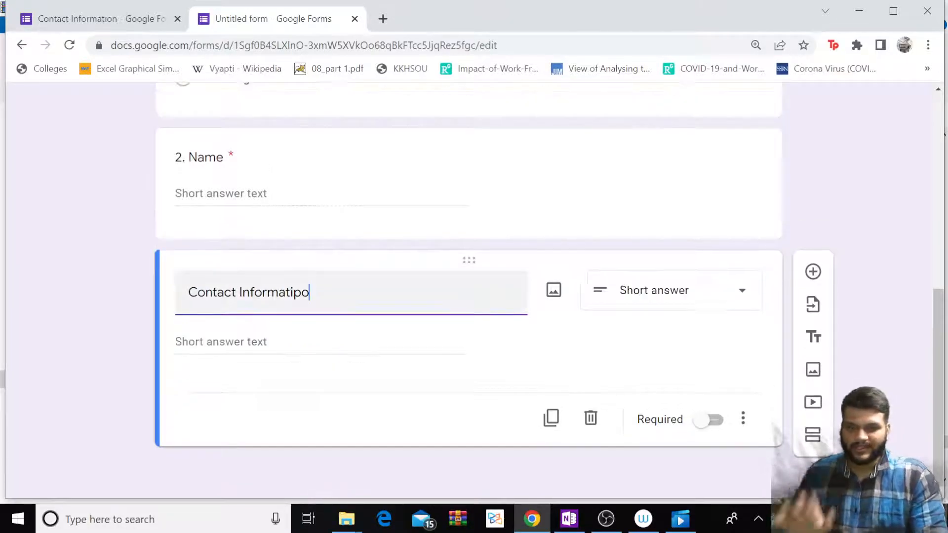
key("ctrl+a")
key("BackSpace")
type("Mobile ")
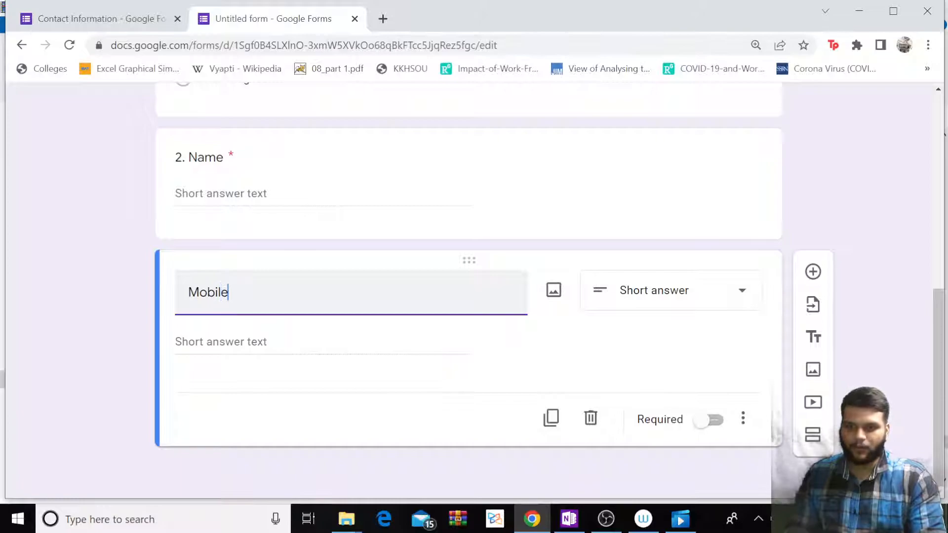
type("Number")
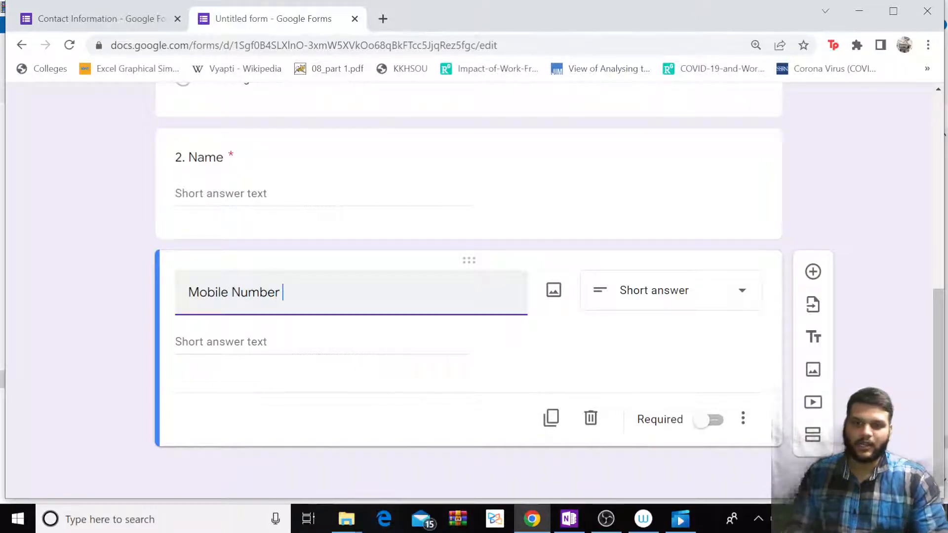
left_click(661, 290)
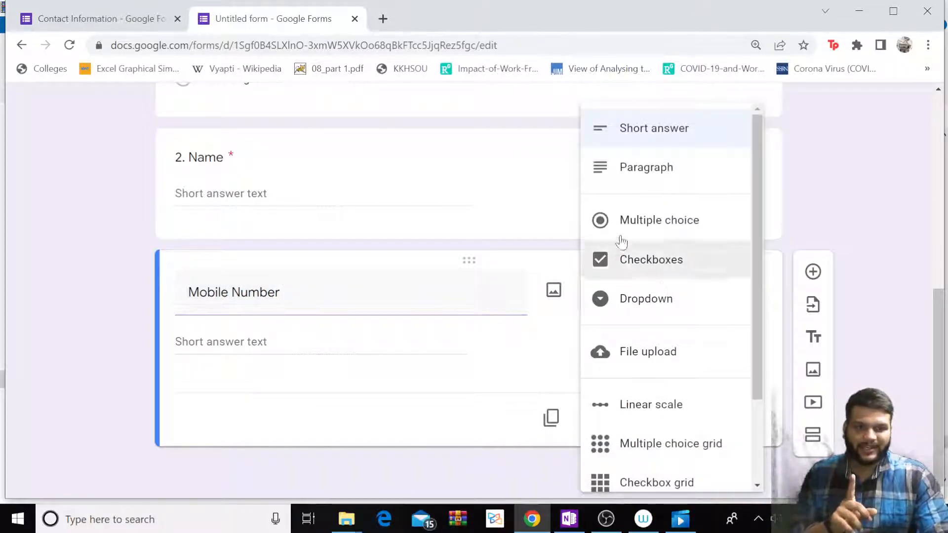
scroll(656, 313, "down", 1)
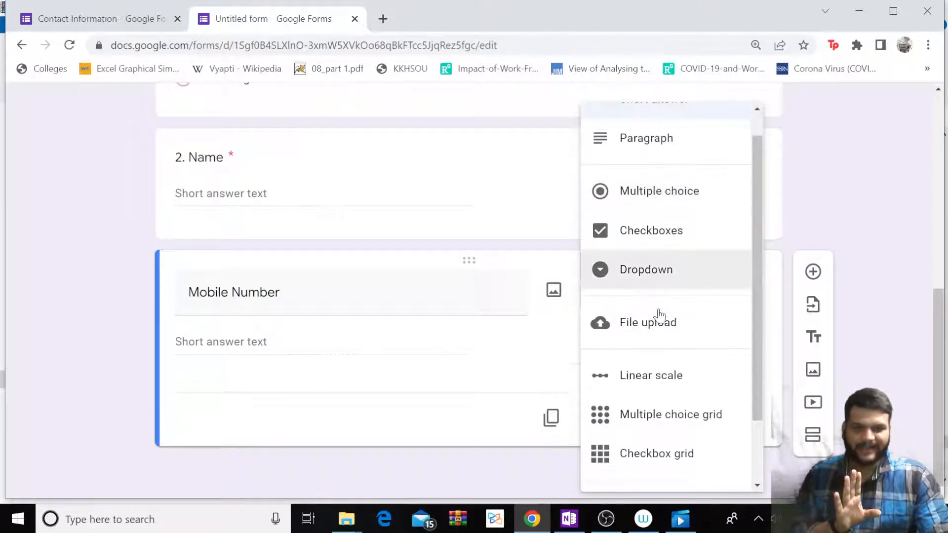
scroll(654, 222, "up", 1)
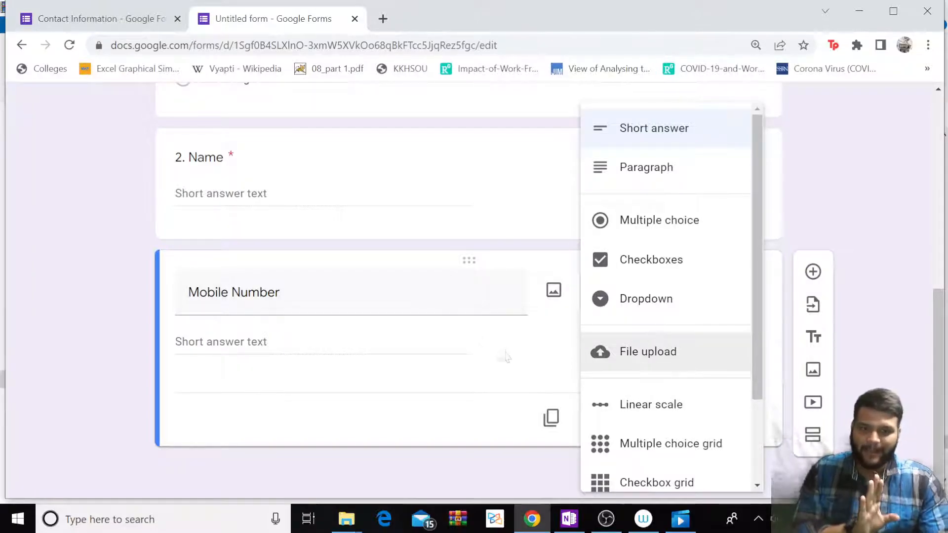
left_click(539, 346)
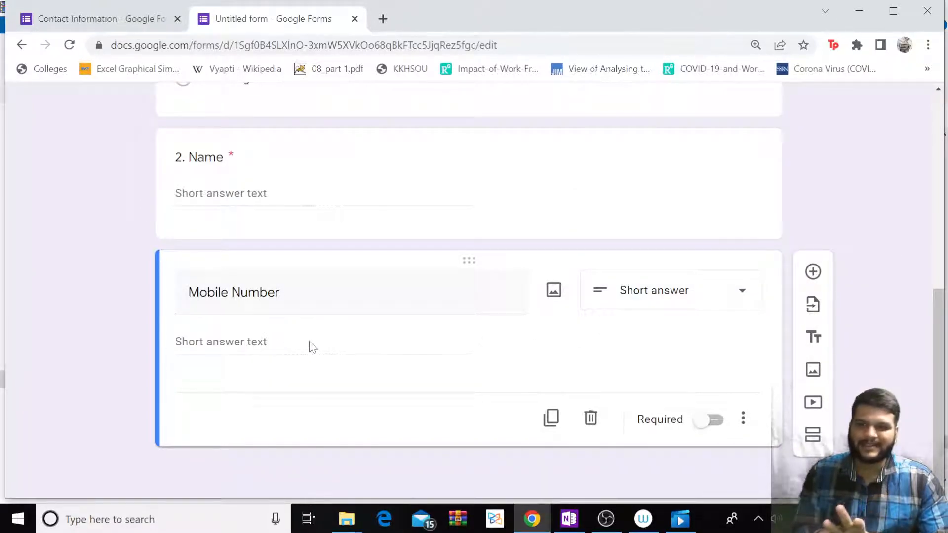
left_click(712, 420)
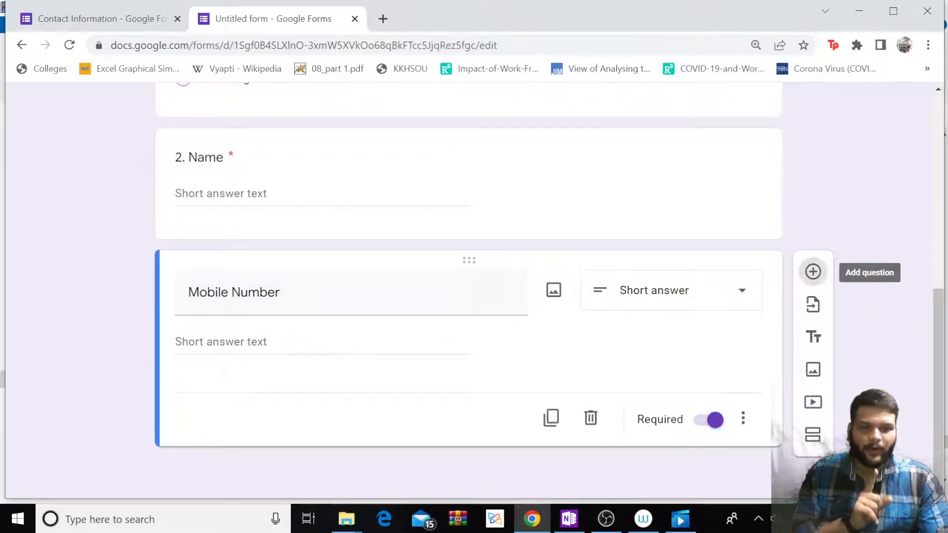
left_click(813, 272)
Make the new question a Checkboxes question asking which mobile phone brands you like the most.
left_click(662, 264)
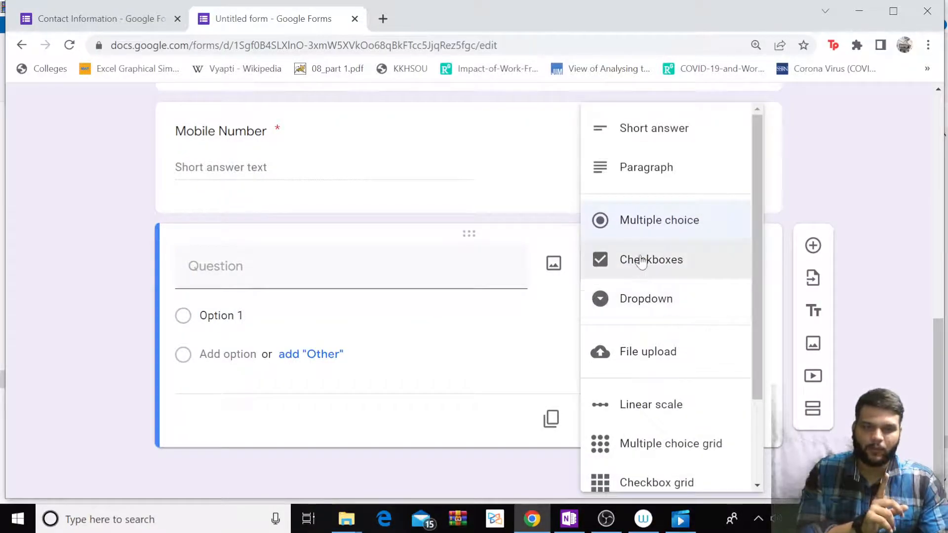
left_click(640, 260)
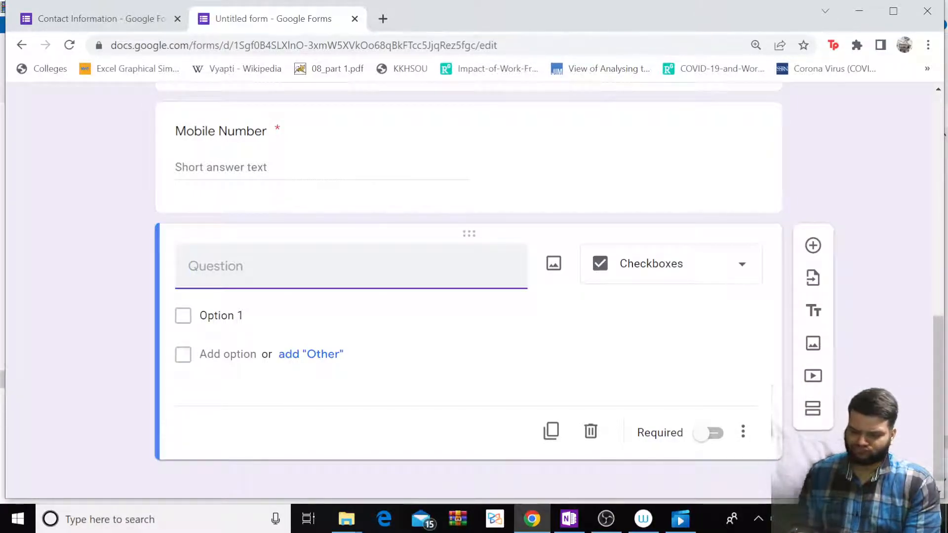
type("Which mobil")
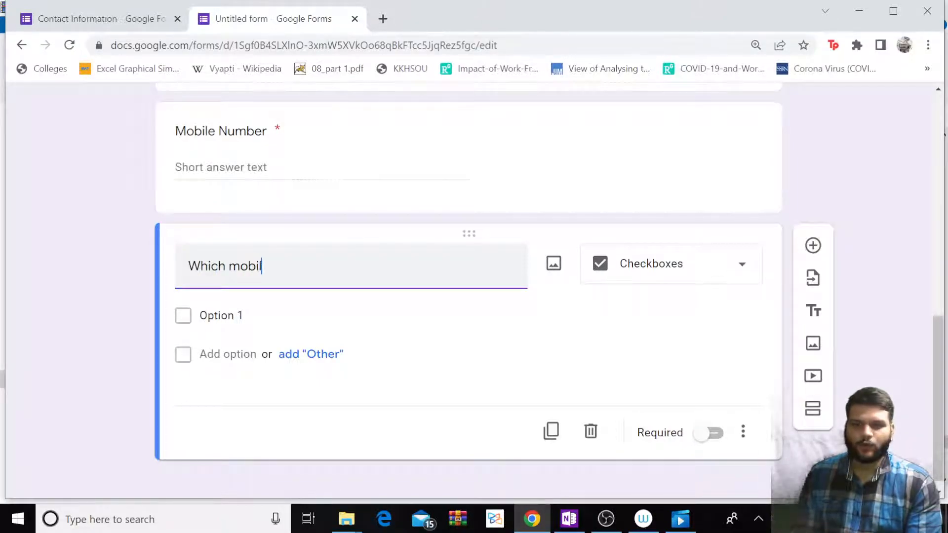
type("e phone brands do you like th")
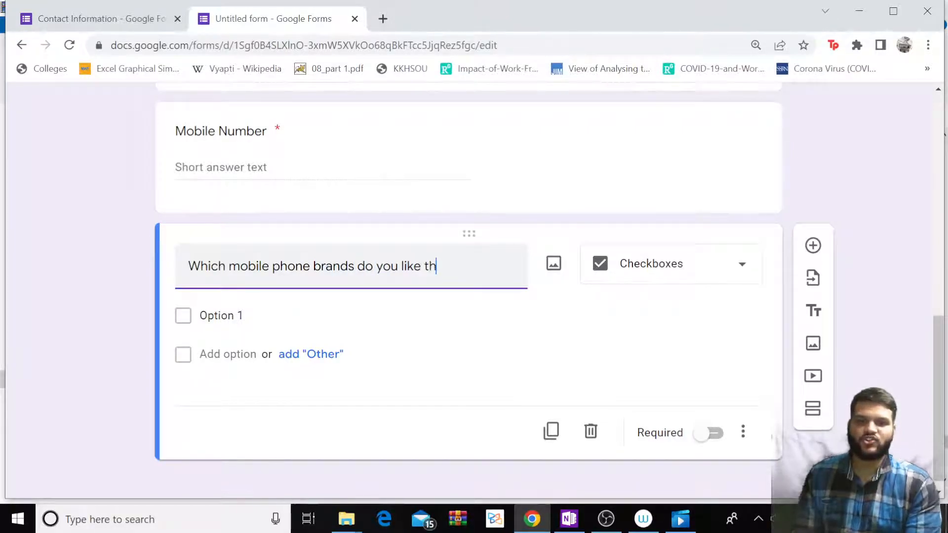
type("e most?")
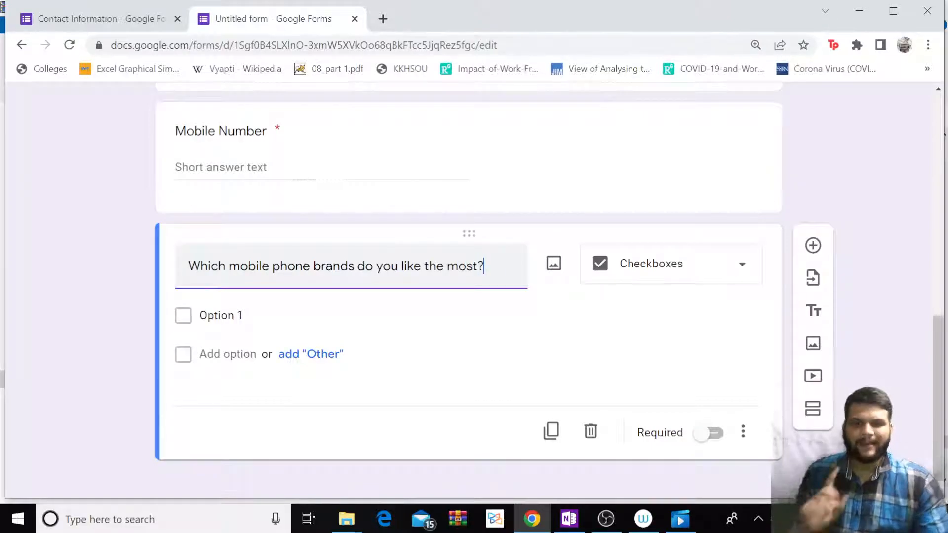
Add the answer options Samsung, Apple, Nokia, One Plus and Xiaomi.
left_click(221, 316)
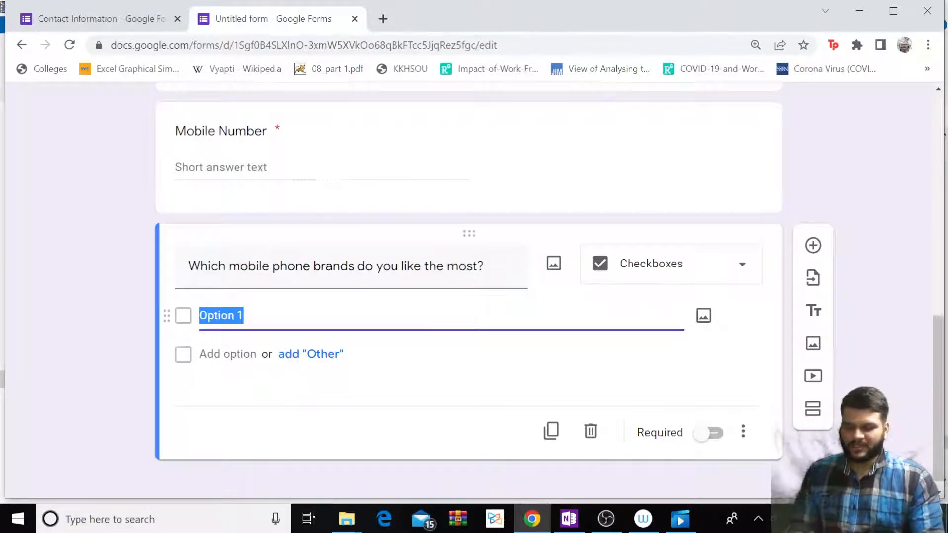
type("Samsung")
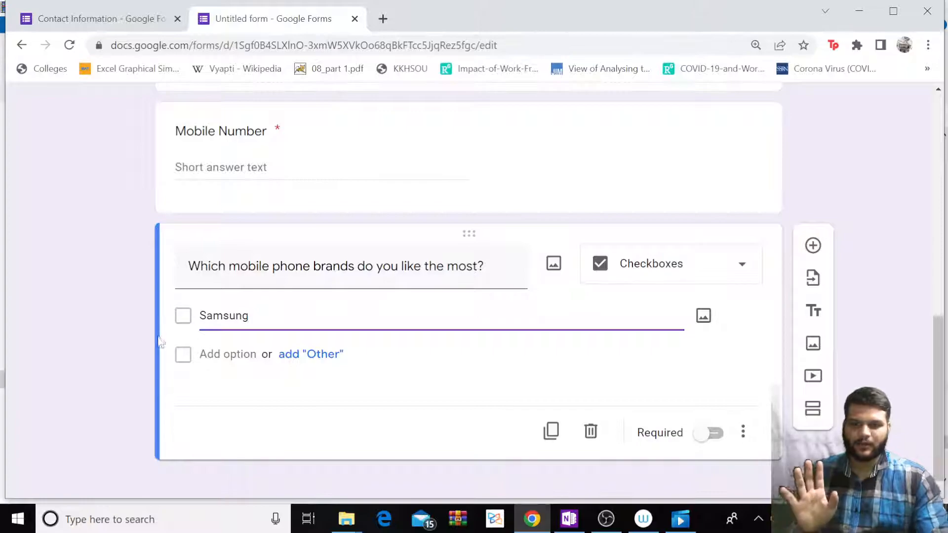
left_click(202, 354)
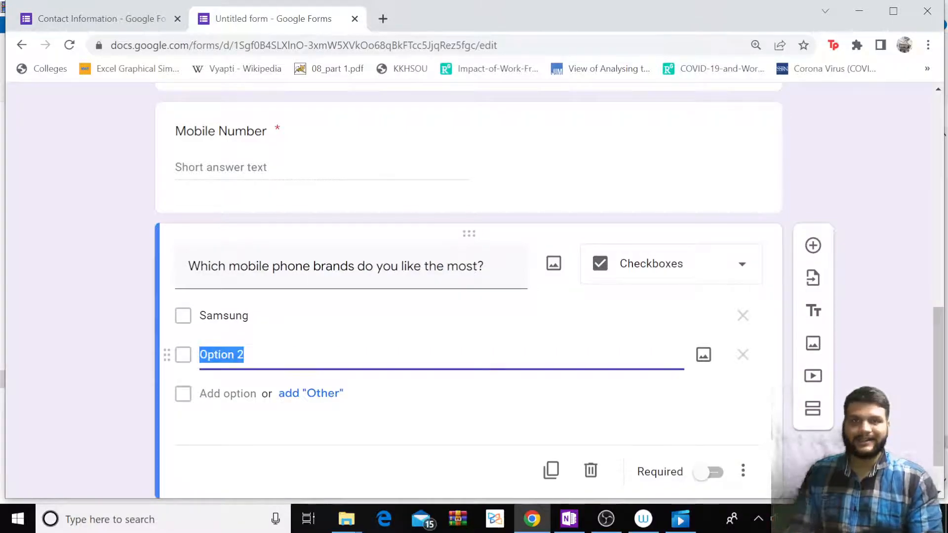
type("Apple")
key("Return")
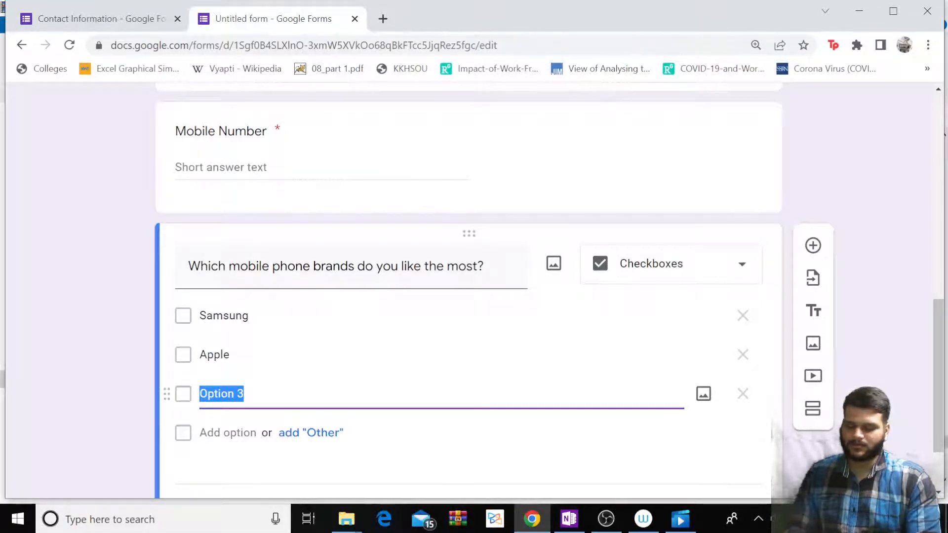
type("Nokia")
left_click(242, 433)
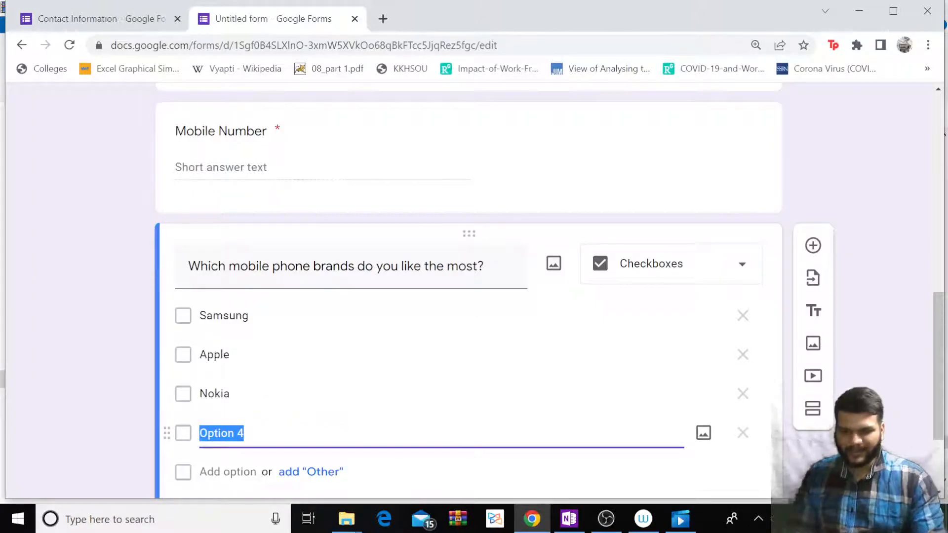
type("One Plius")
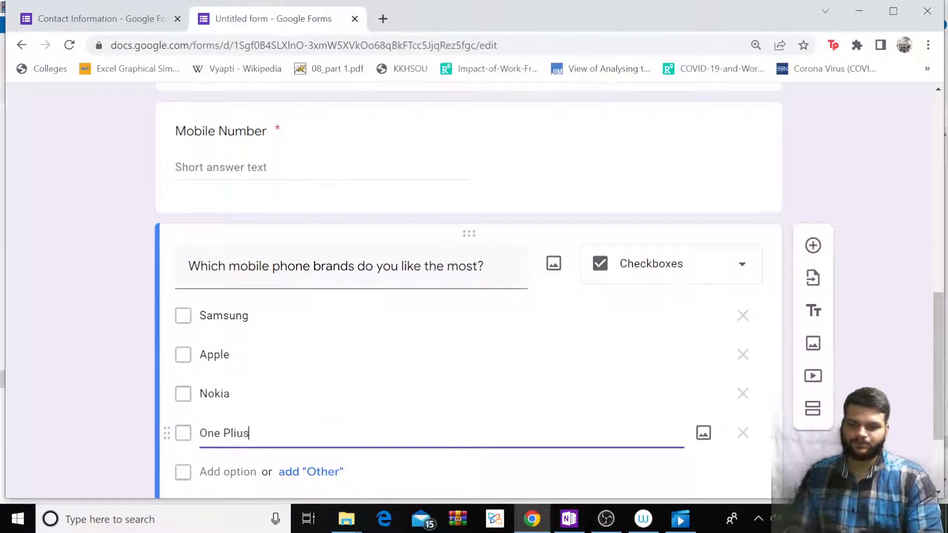
key("BackSpace")
key("BackSpace")
key("BackSpace")
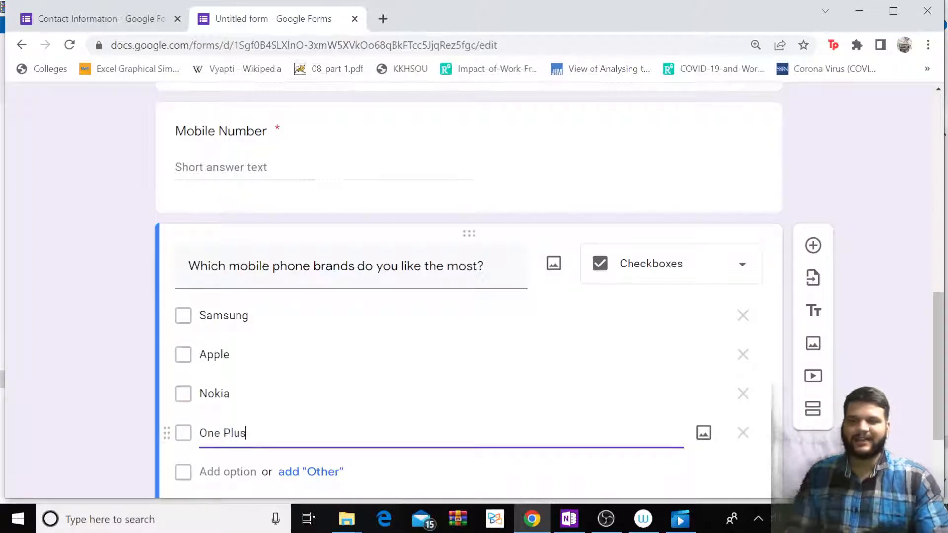
left_click(226, 469)
type("Xiaomi")
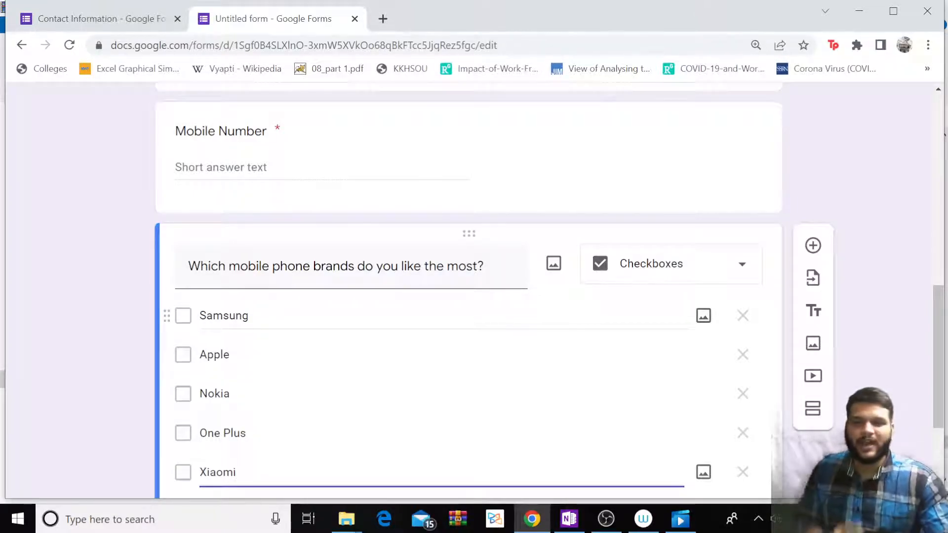
scroll(266, 312, "up", 9)
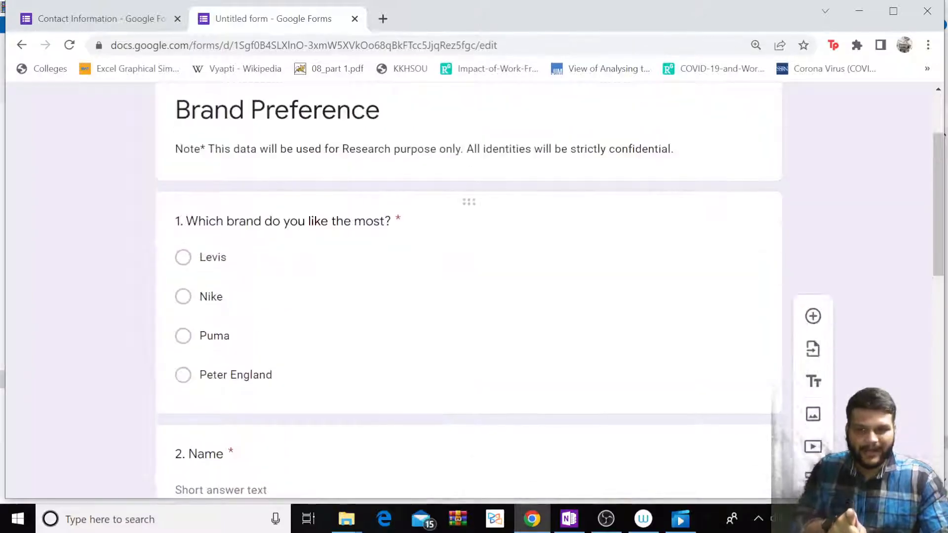
scroll(197, 239, "down", 2)
left_click(187, 183)
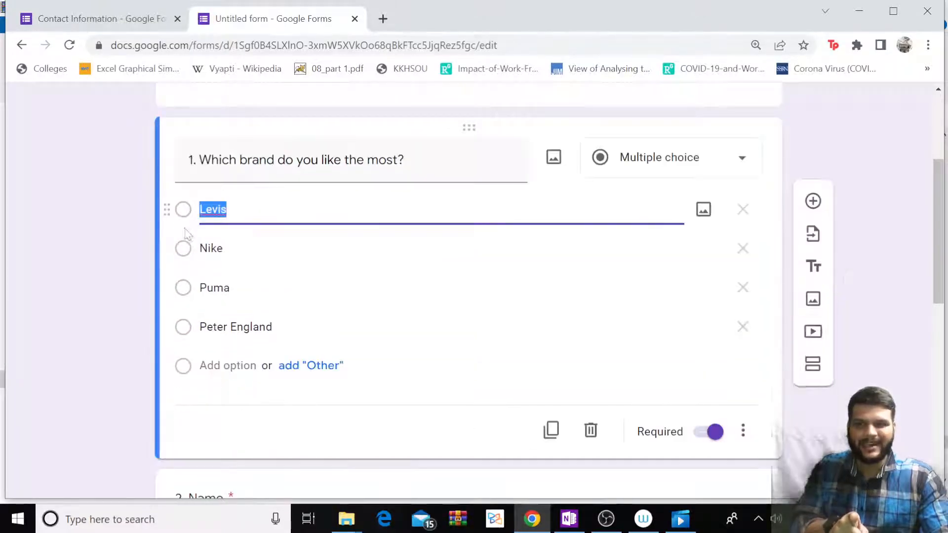
left_click(398, 266)
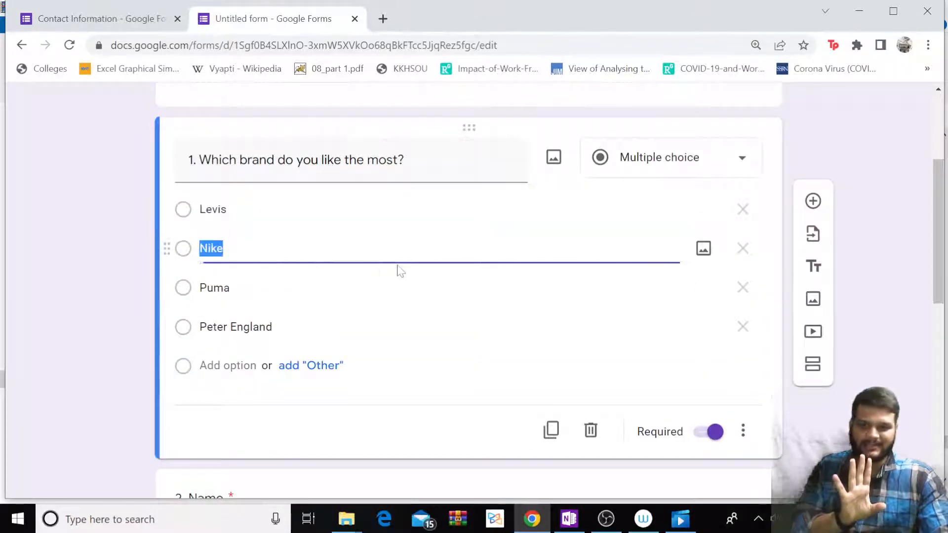
scroll(385, 262, "down", 5)
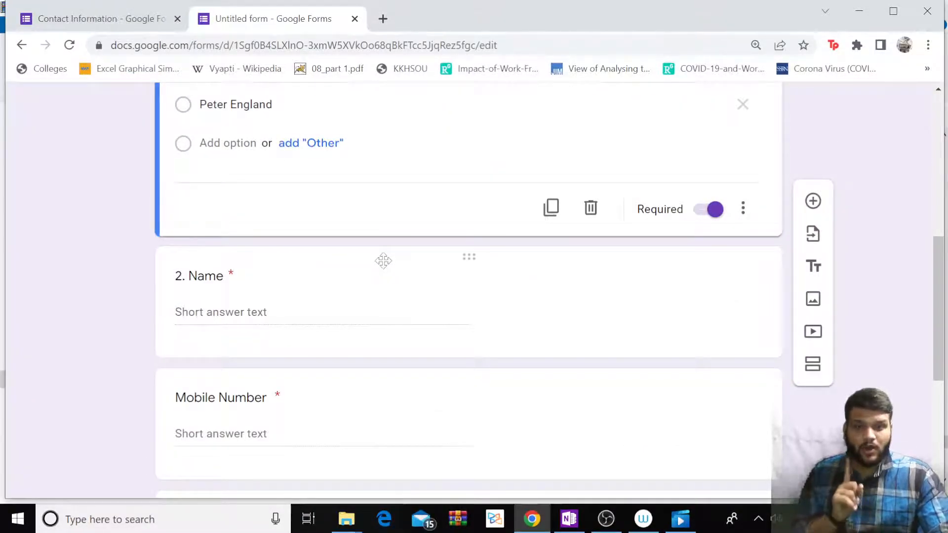
scroll(383, 260, "down", 6)
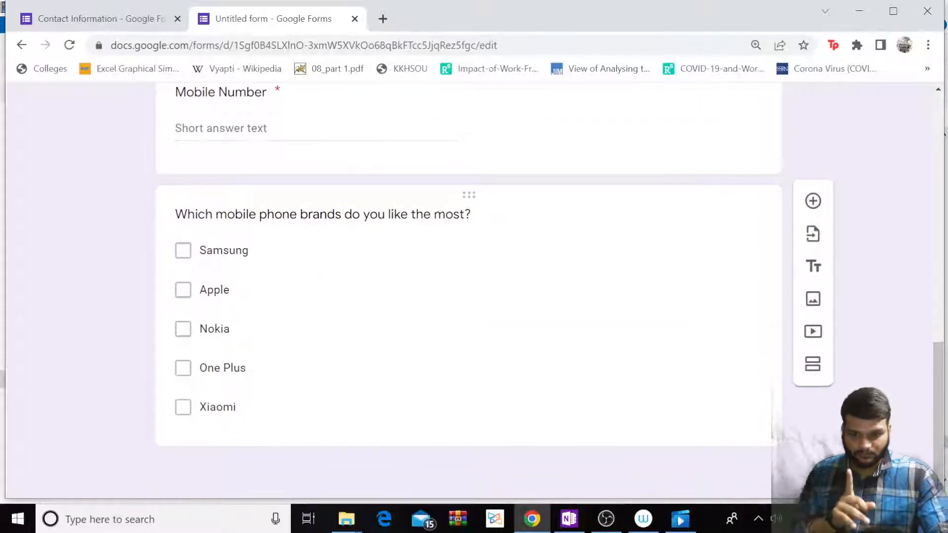
left_click(183, 254)
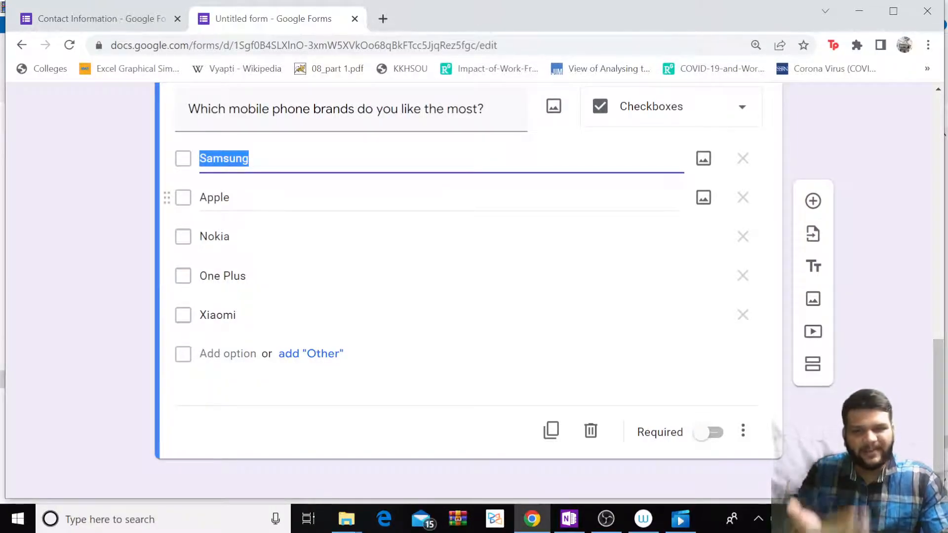
scroll(350, 246, "up", 1)
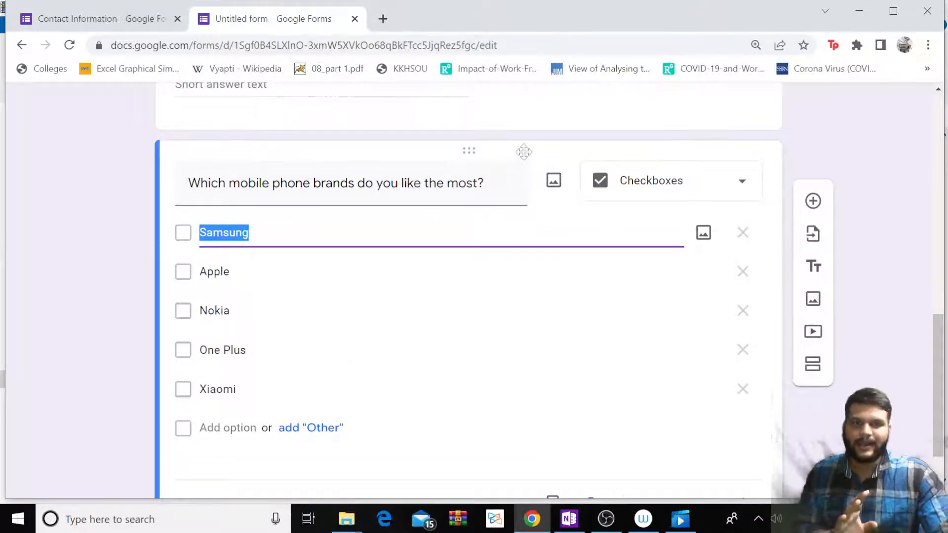
scroll(550, 212, "down", 2)
scroll(504, 269, "up", 4)
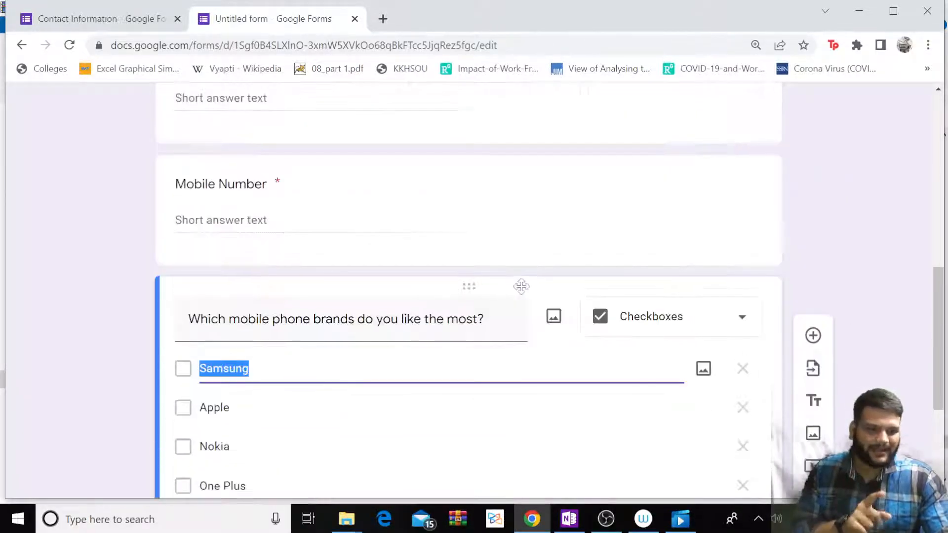
scroll(516, 289, "up", 7)
scroll(508, 276, "down", 5)
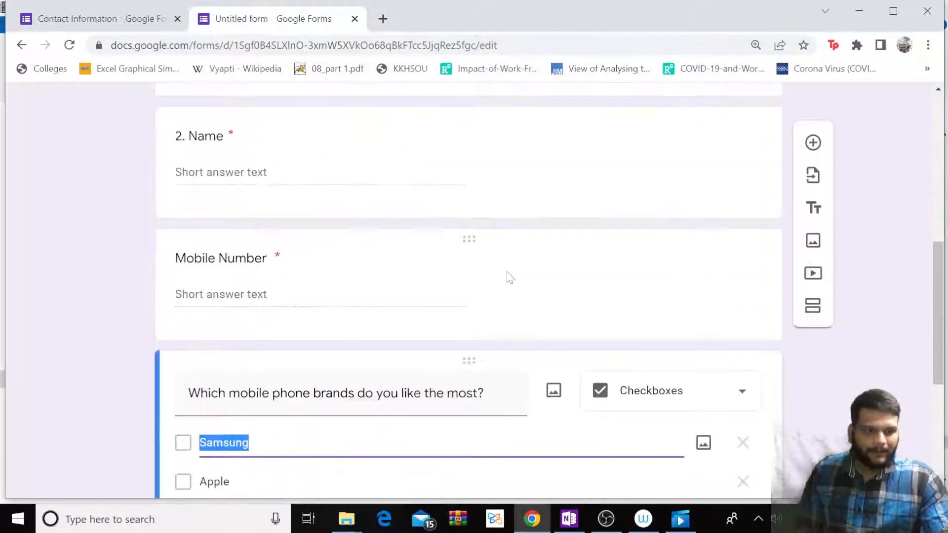
scroll(510, 277, "down", 4)
scroll(510, 277, "up", 12)
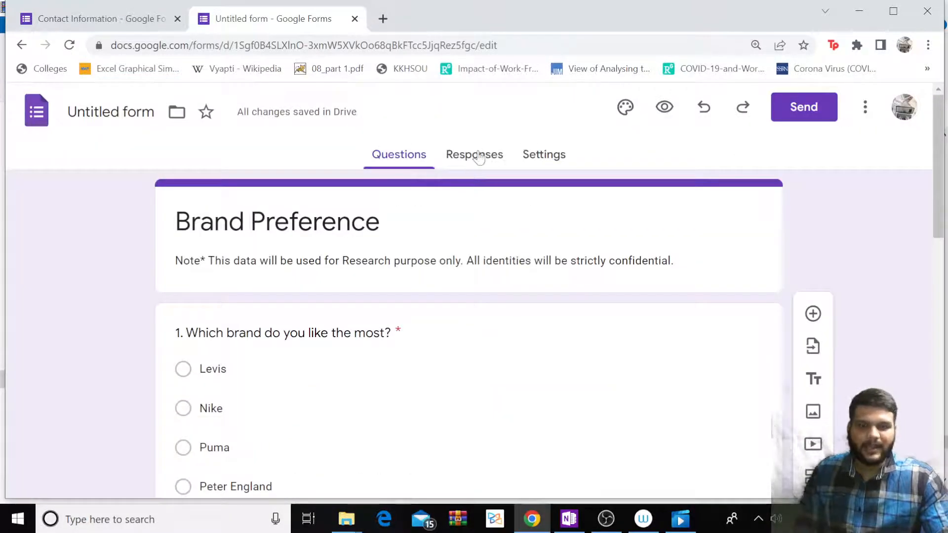
Confirm the Responses tab shows 0 responses, then go to the Settings tab.
left_click(477, 157)
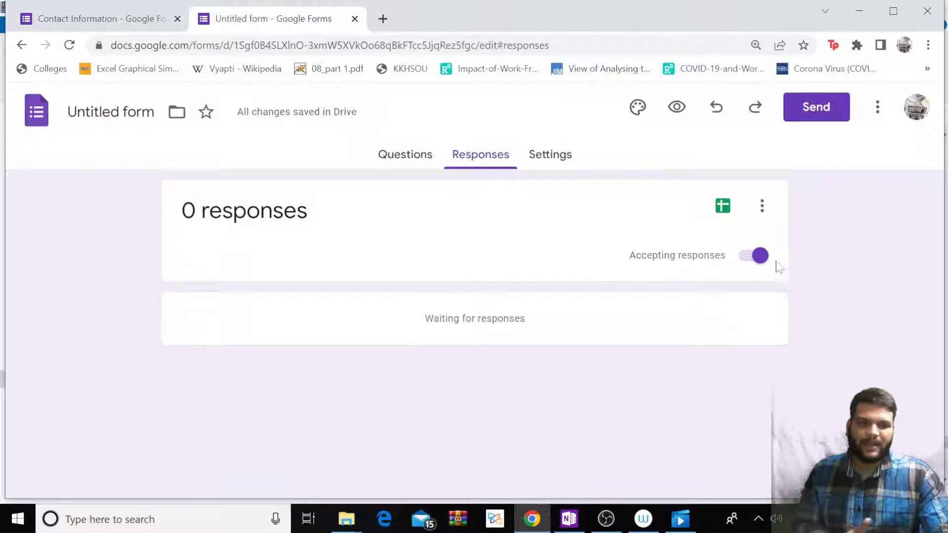
left_click(549, 151)
scroll(488, 211, "down", 2)
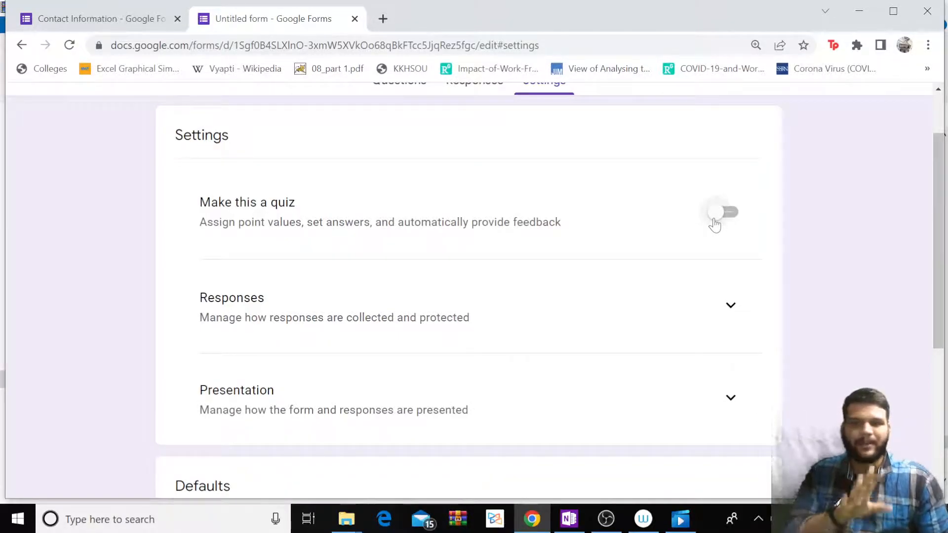
Expand Responses settings and leave email collection, Send copy, editing and one-response limit off.
scroll(509, 252, "down", 3)
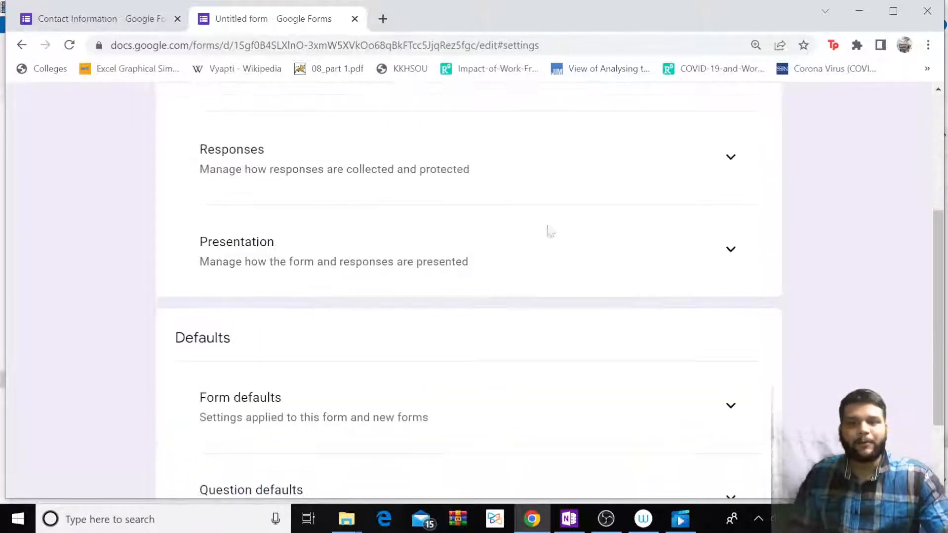
left_click(728, 165)
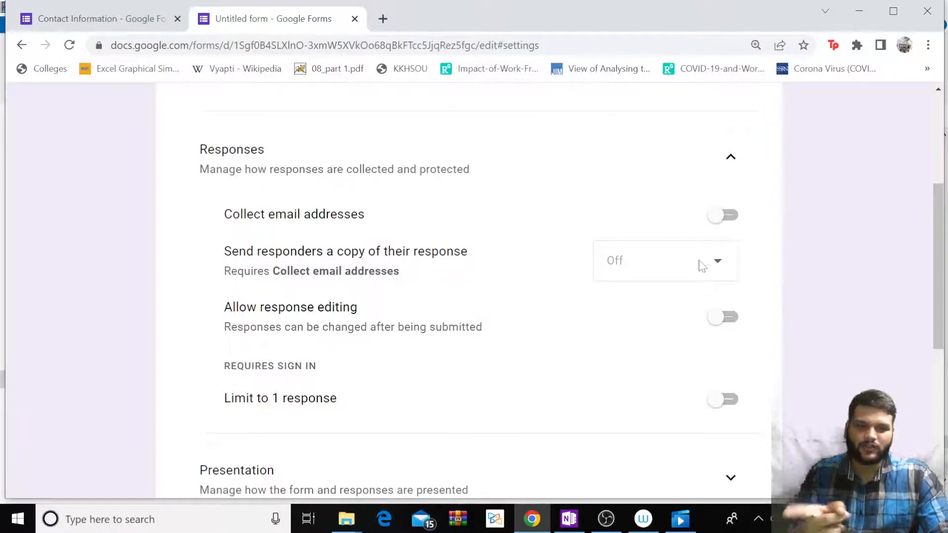
left_click(723, 215)
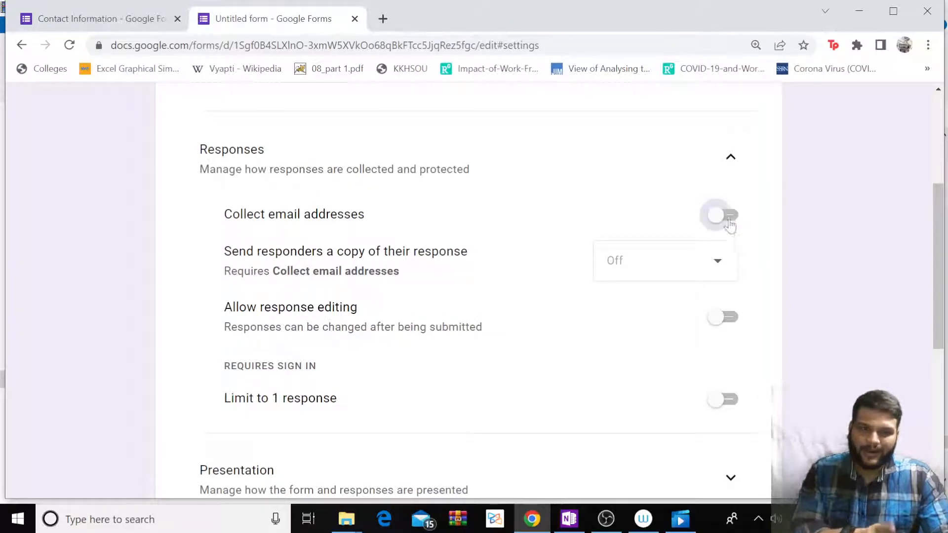
left_click(718, 262)
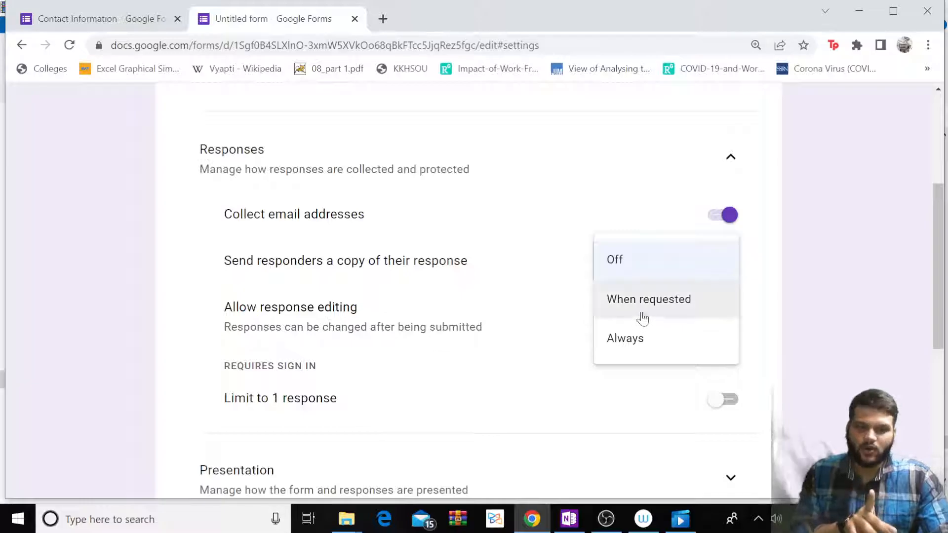
scroll(656, 316, "down", 3)
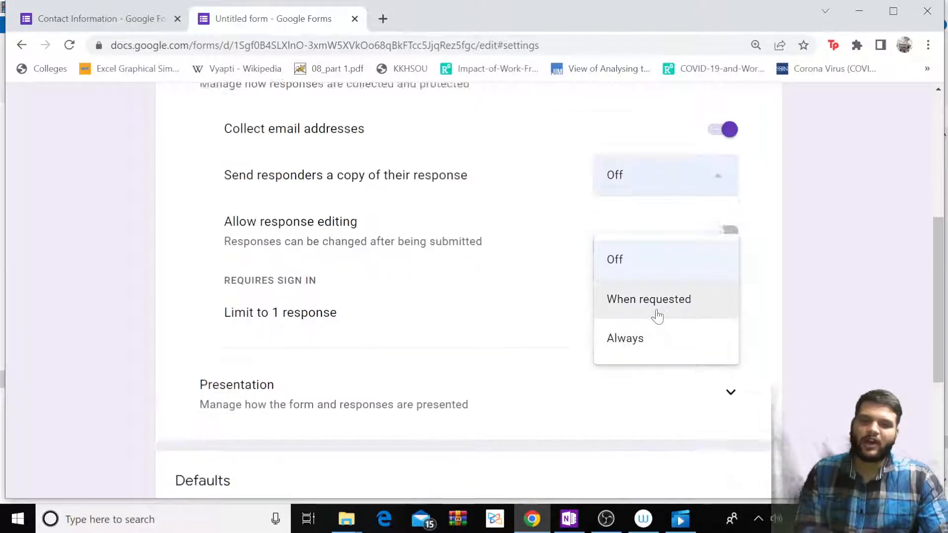
scroll(650, 338, "up", 3)
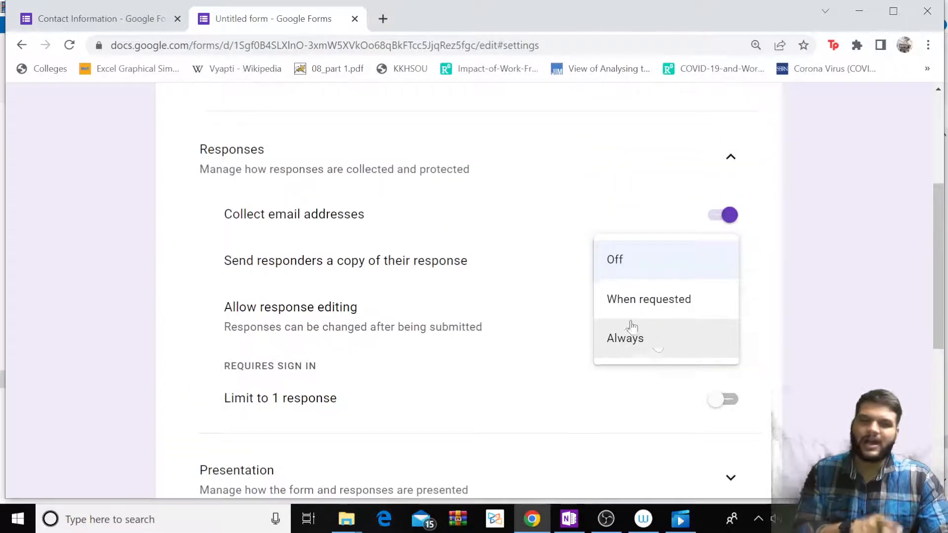
left_click(560, 279)
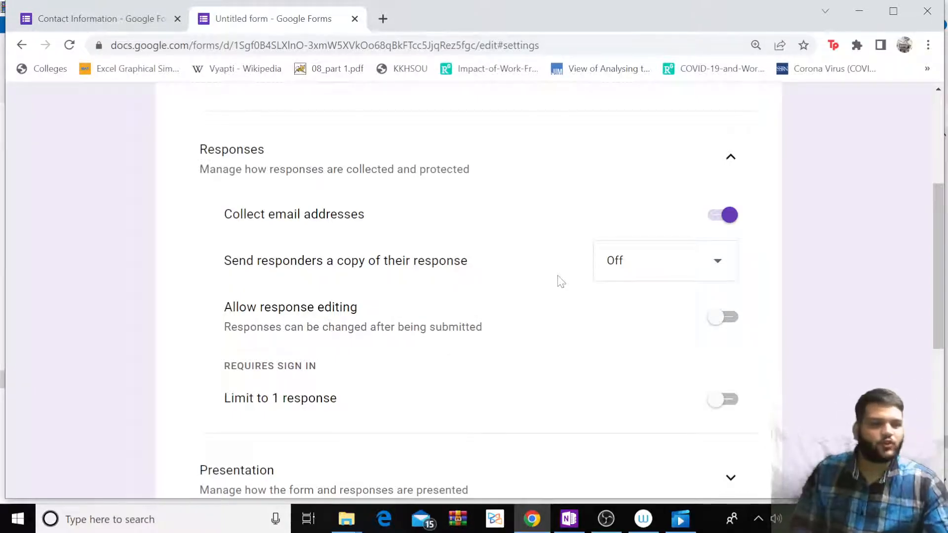
left_click(722, 218)
scroll(508, 248, "down", 1)
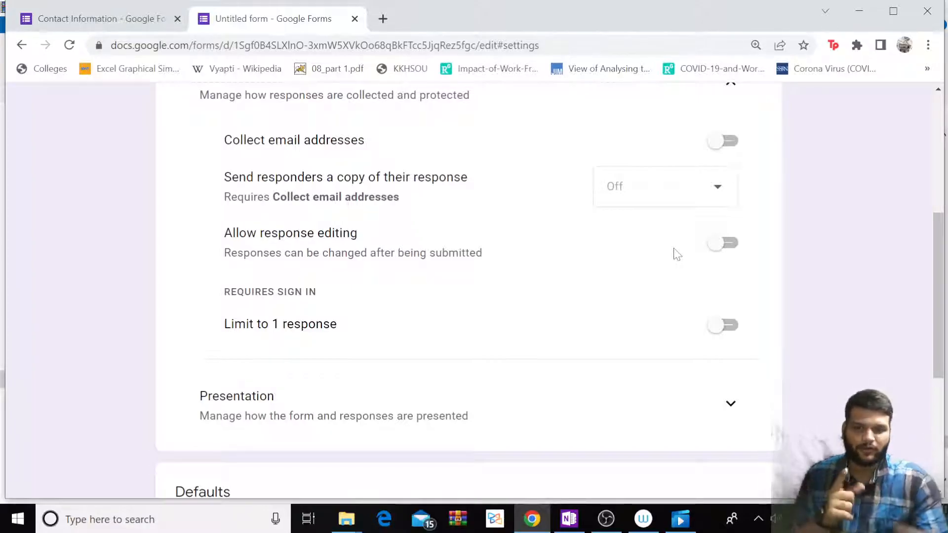
left_click(716, 243)
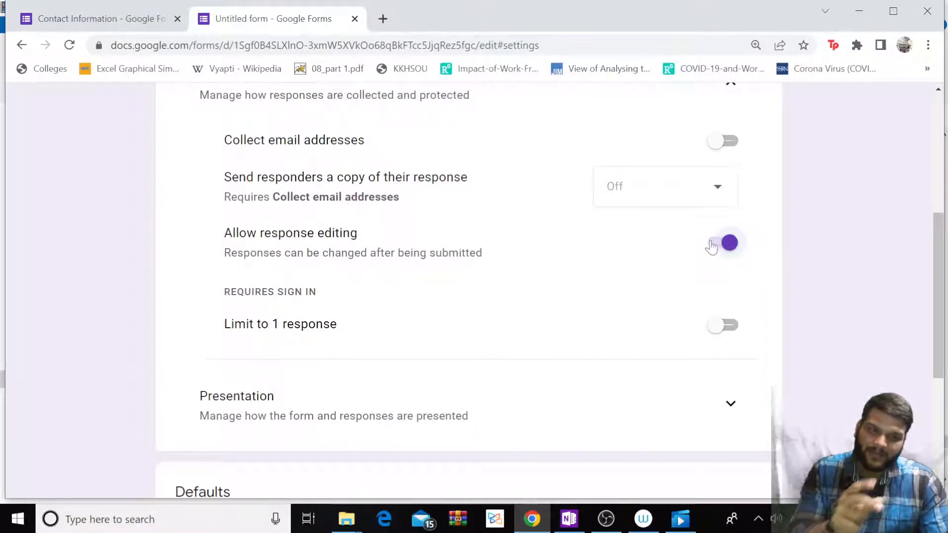
left_click(711, 244)
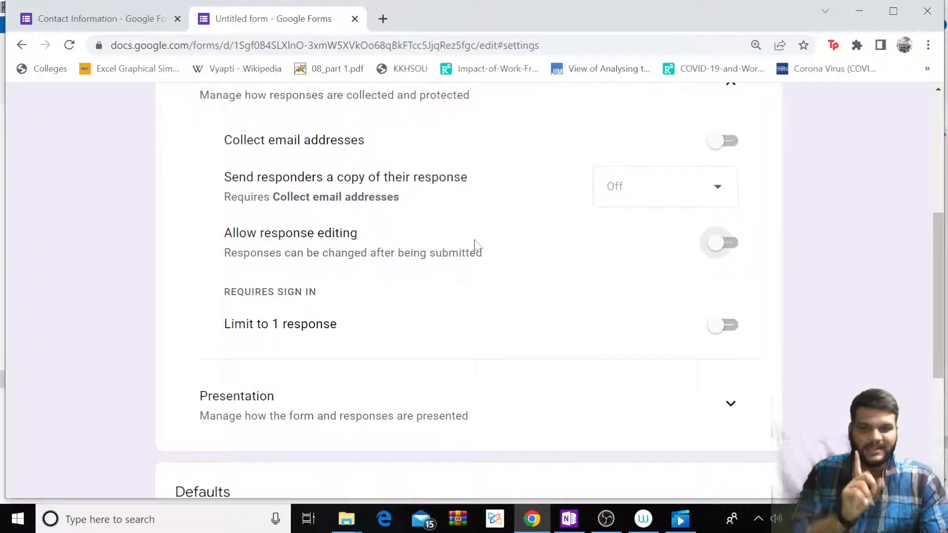
scroll(474, 246, "down", 3)
scroll(338, 194, "up", 1)
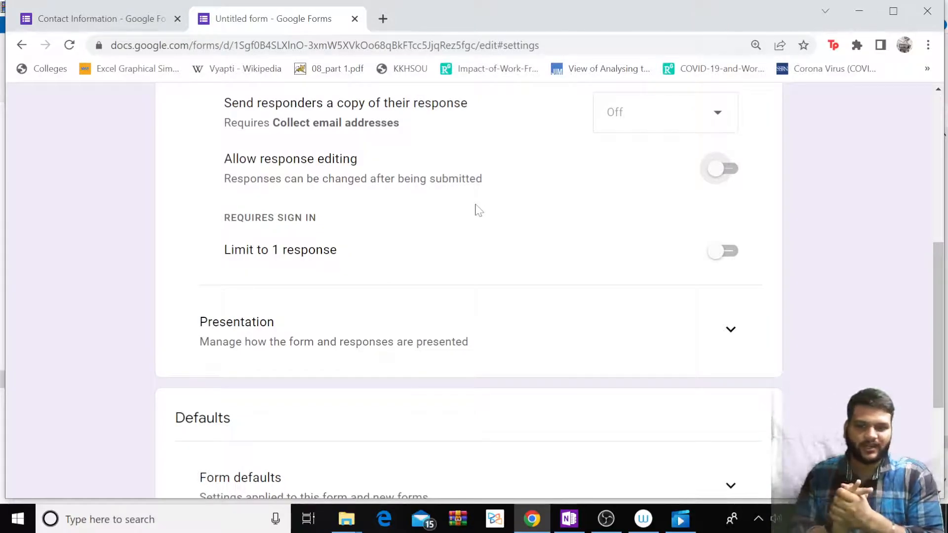
left_click(726, 250)
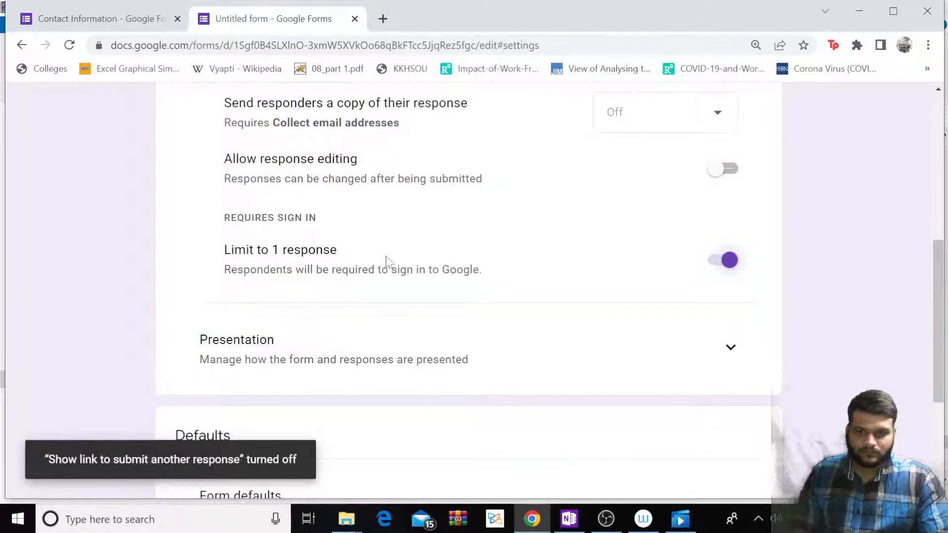
left_click(330, 266)
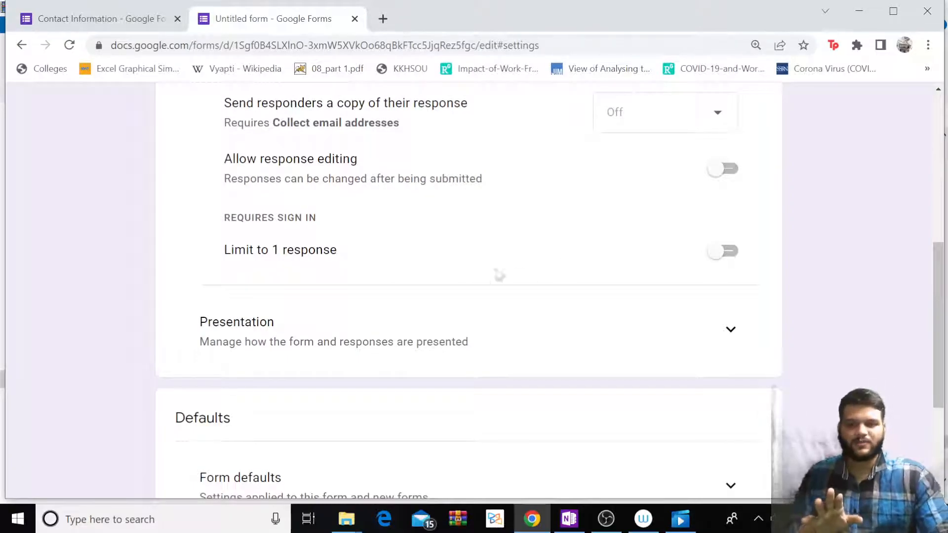
scroll(423, 286, "down", 3)
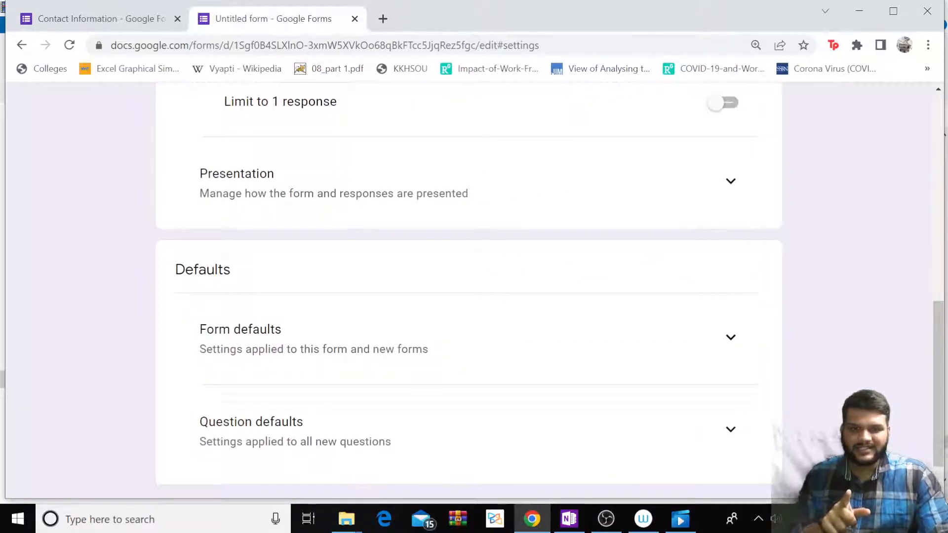
scroll(528, 211, "up", 2)
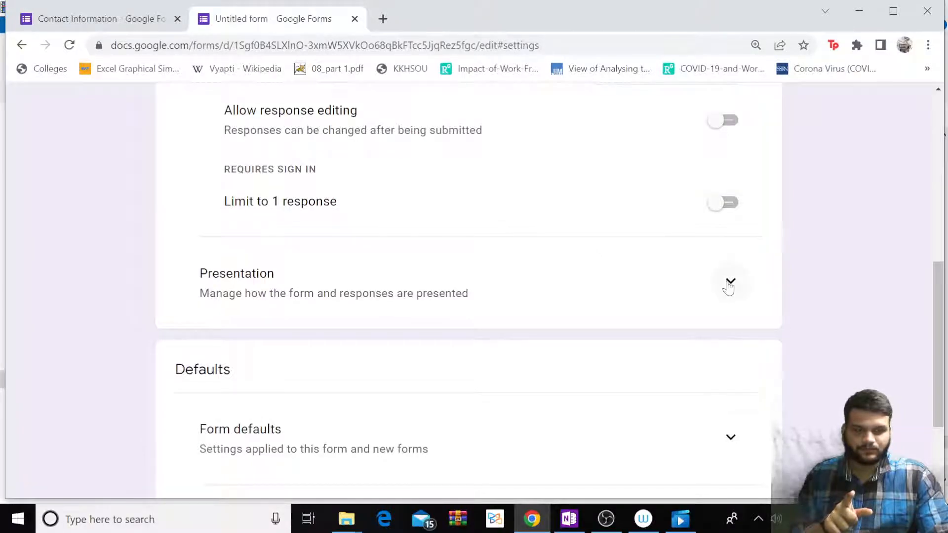
Expand Presentation settings and review the progress bar, confirmation message and results summary options.
left_click(729, 282)
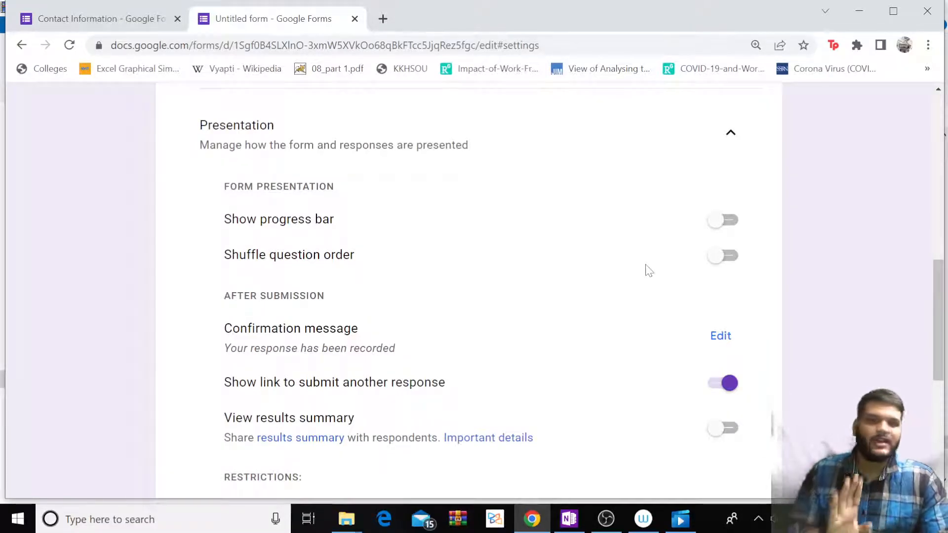
scroll(662, 269, "down", 3)
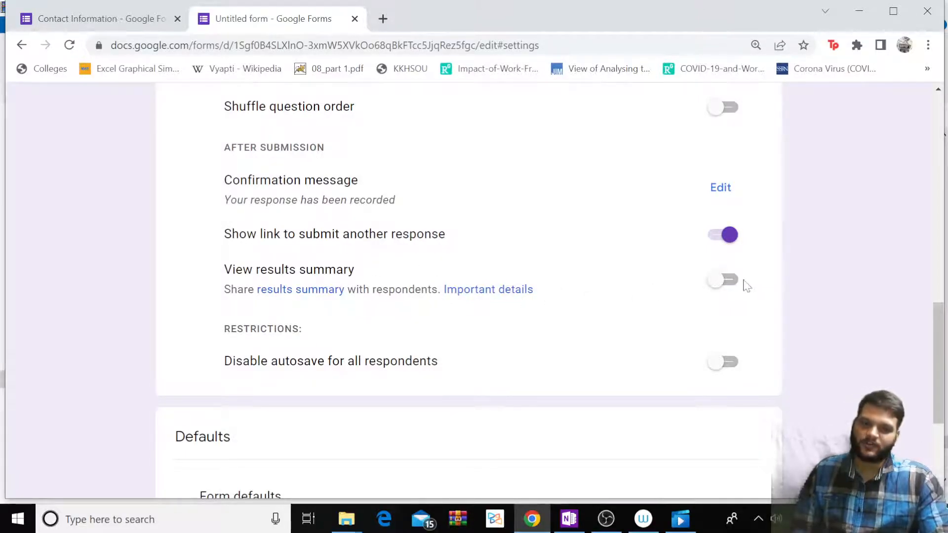
scroll(459, 306, "down", 3)
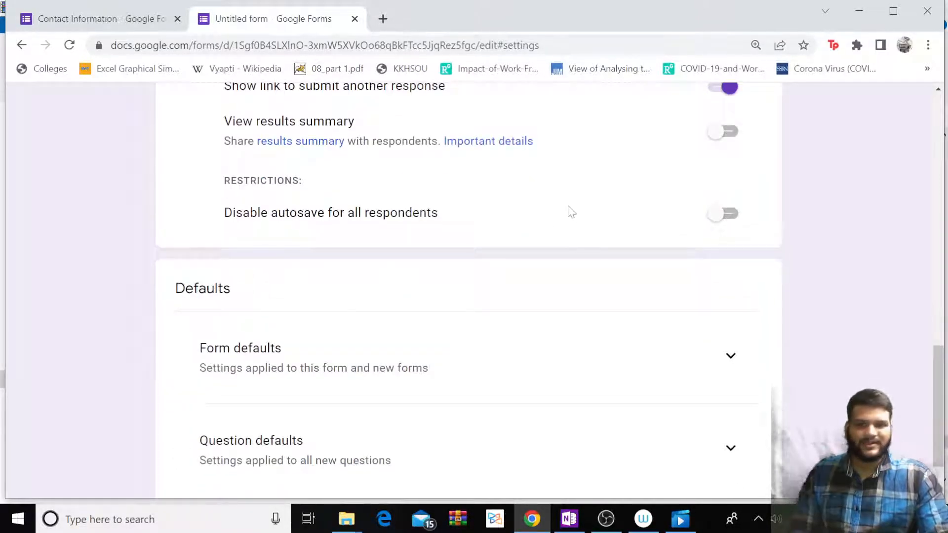
scroll(567, 209, "down", 1)
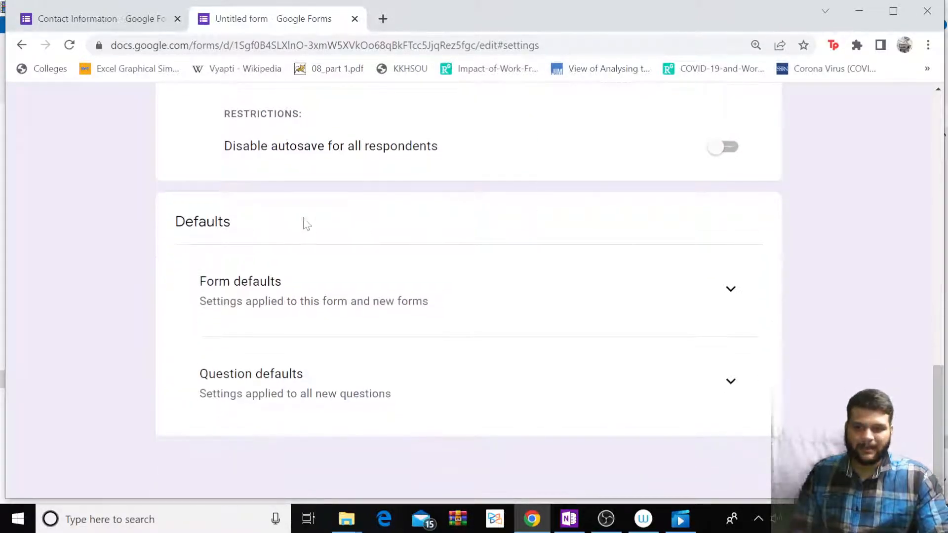
left_click(732, 293)
scroll(334, 271, "down", 1)
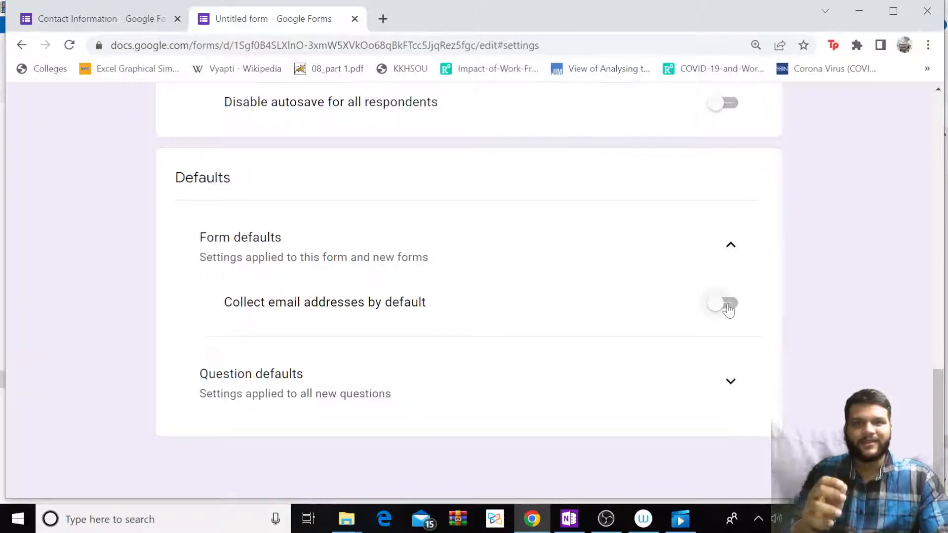
left_click(730, 381)
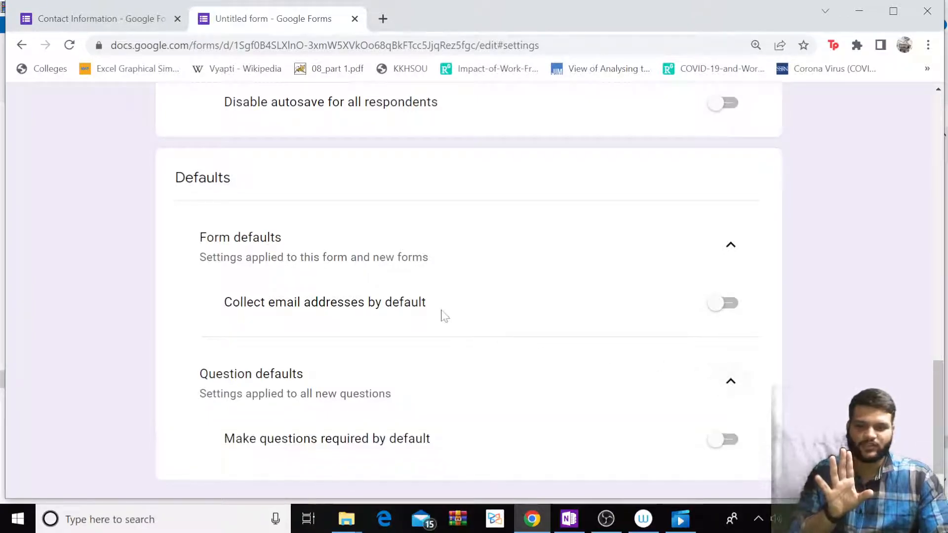
scroll(443, 315, "down", 1)
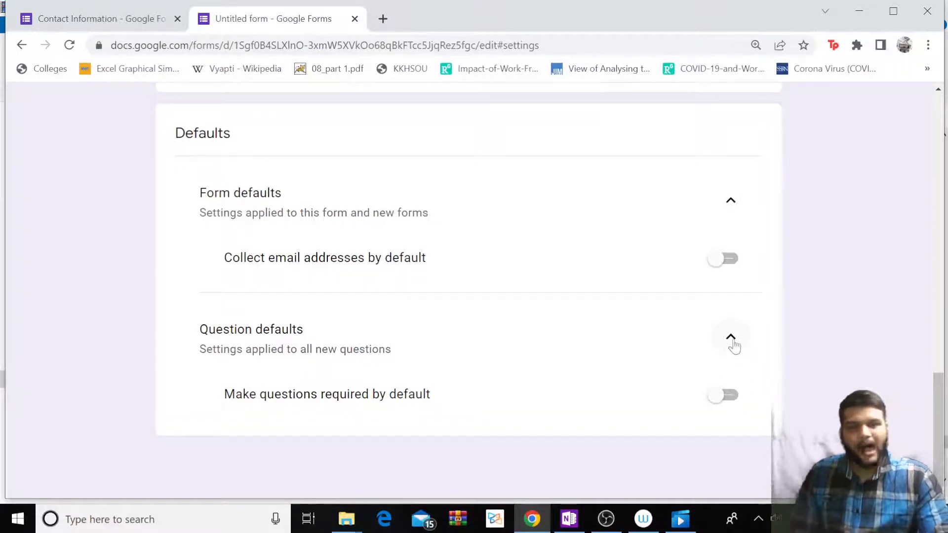
scroll(555, 258, "up", 15)
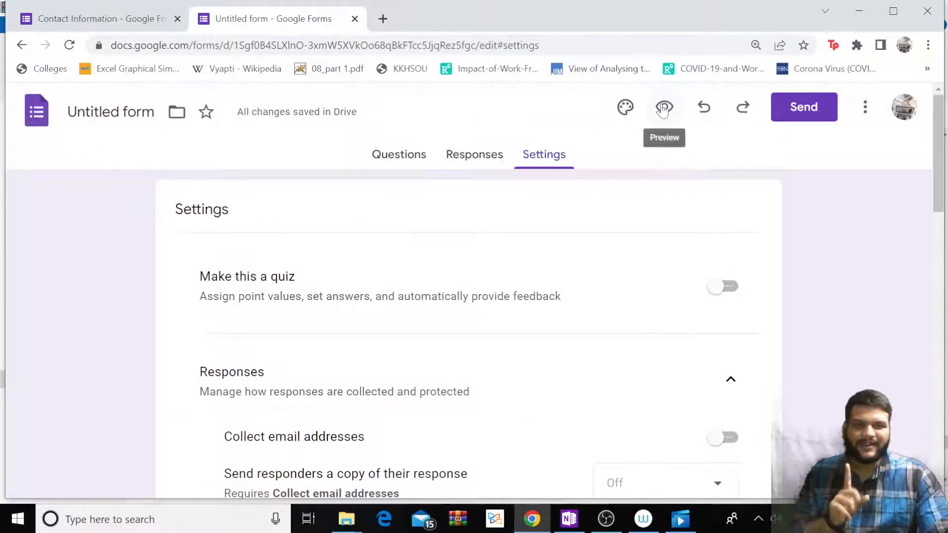
Preview the form and pick Levis as the favourite brand.
left_click(663, 109)
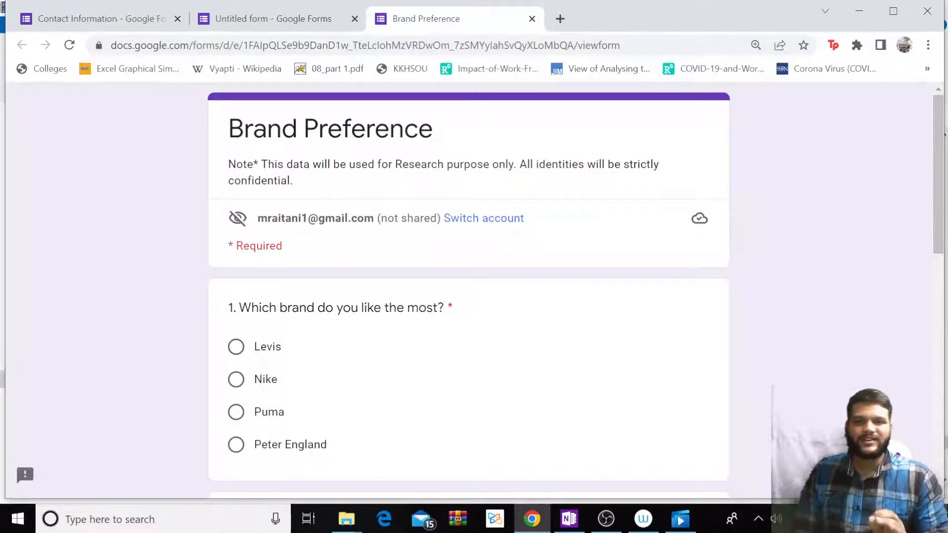
scroll(468, 291, "down", 3)
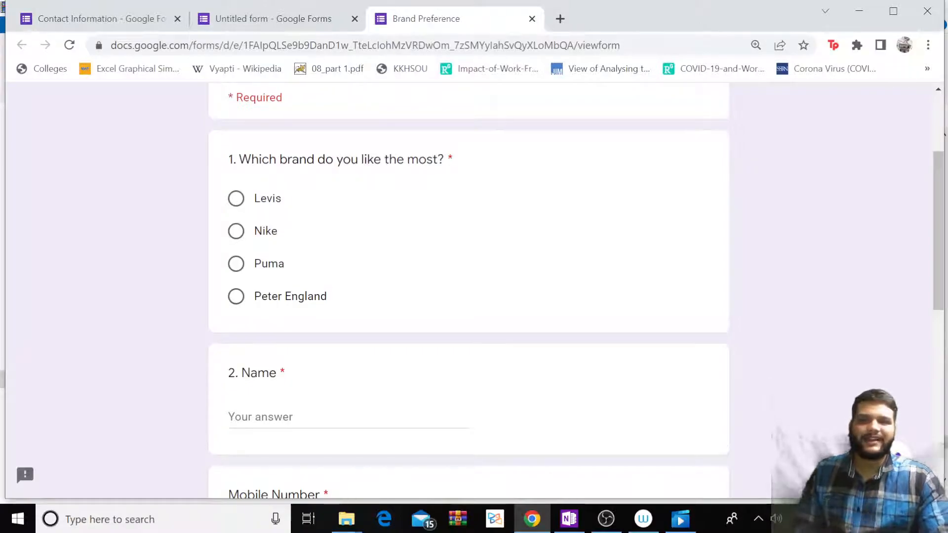
left_click_drag(233, 159, 491, 180)
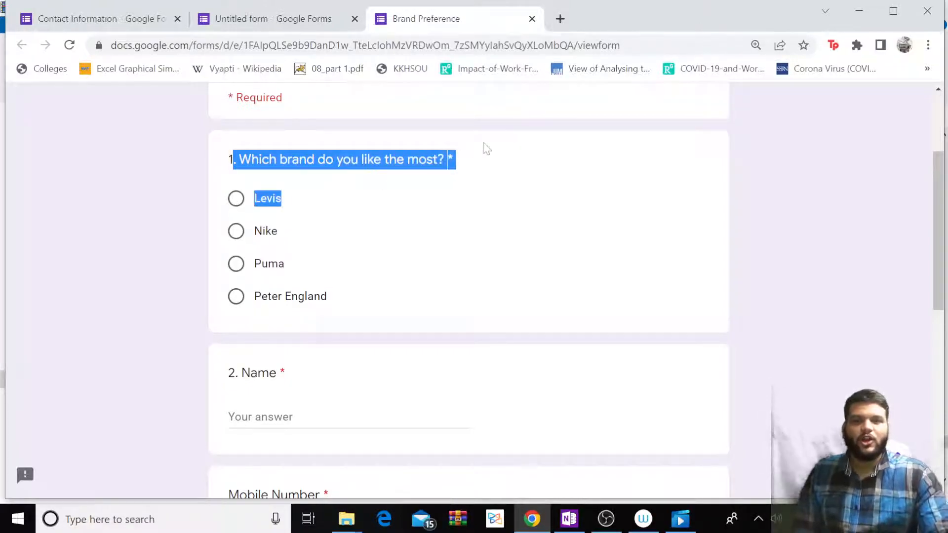
left_click(273, 188)
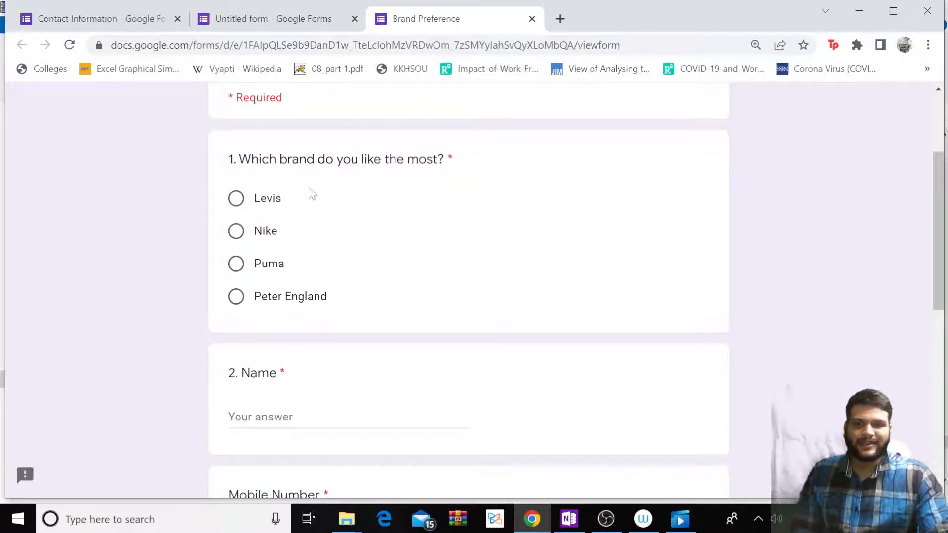
scroll(311, 201, "down", 2)
scroll(390, 148, "up", 2)
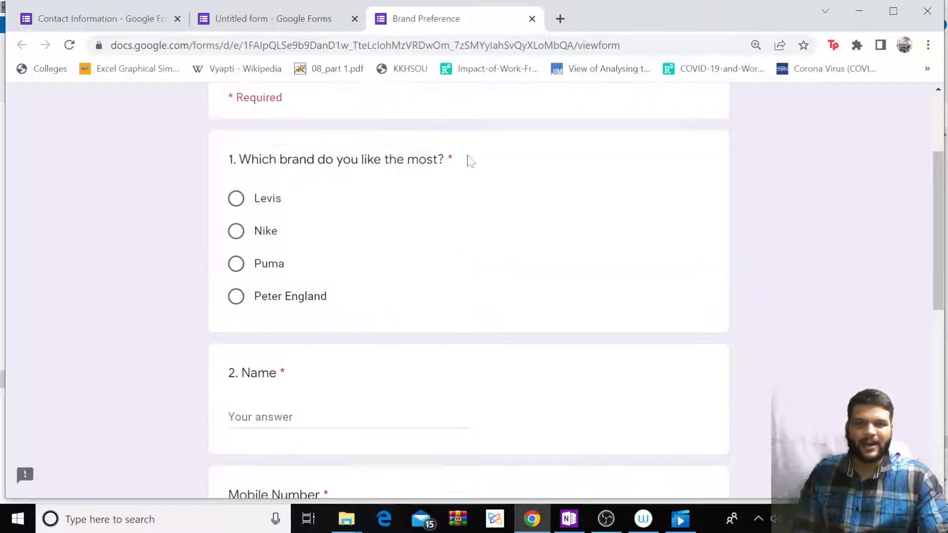
left_click(236, 198)
Enter a sample name and mobile number in the preview.
scroll(418, 254, "down", 2)
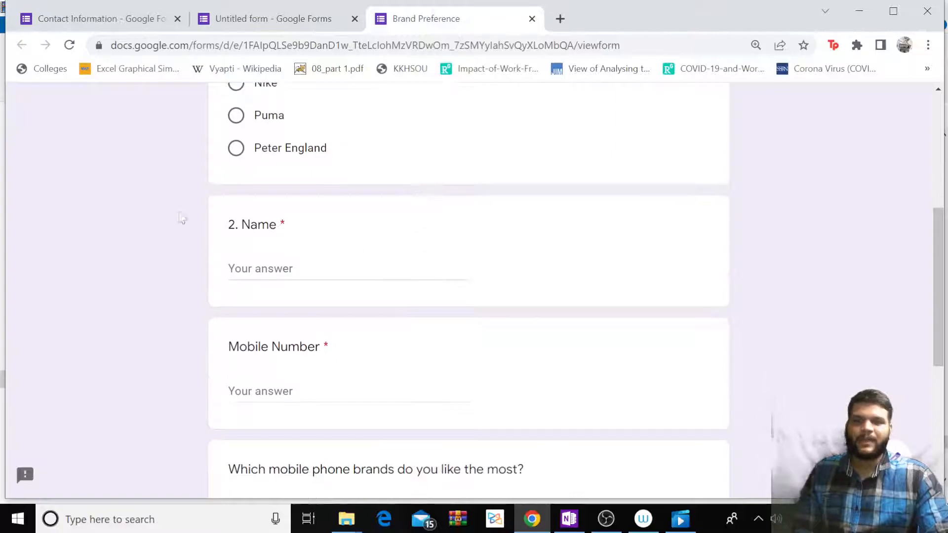
left_click(262, 268)
type("Mohak")
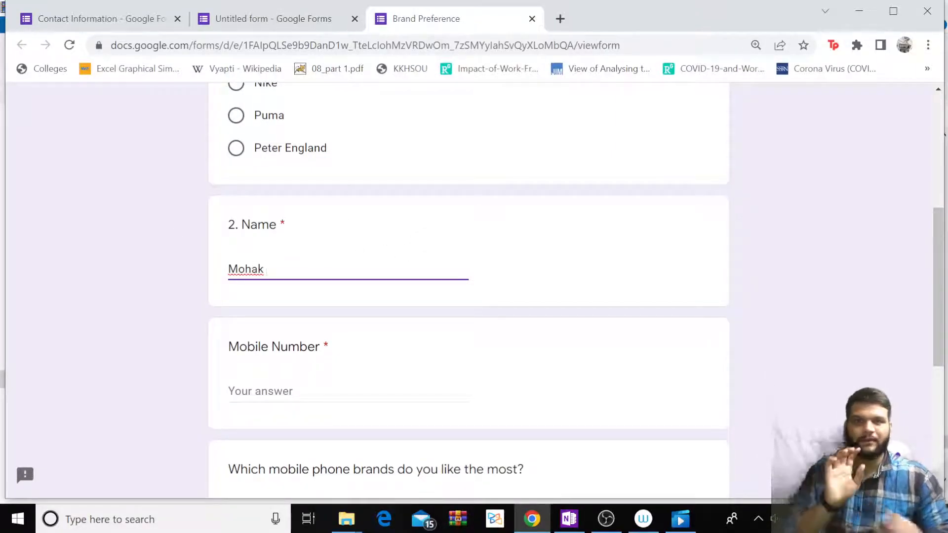
left_click(277, 298)
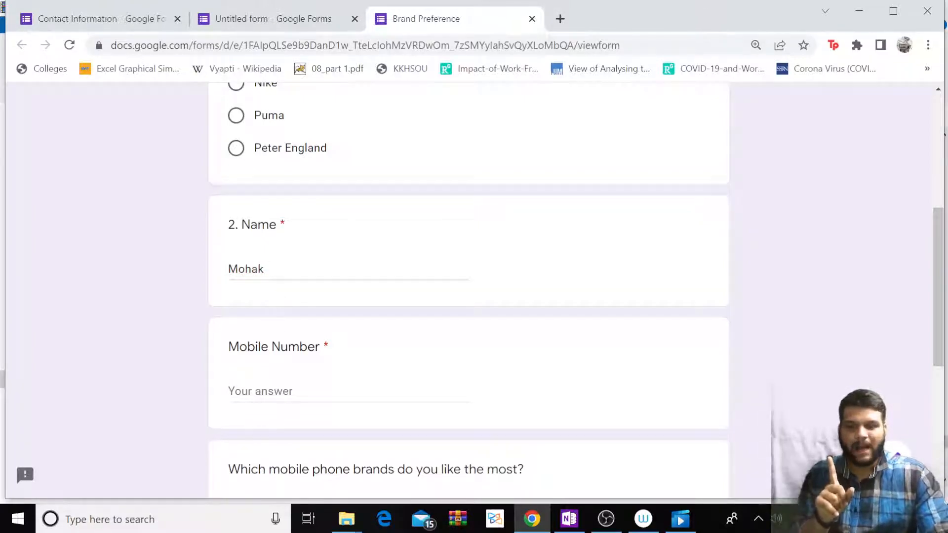
left_click(346, 391)
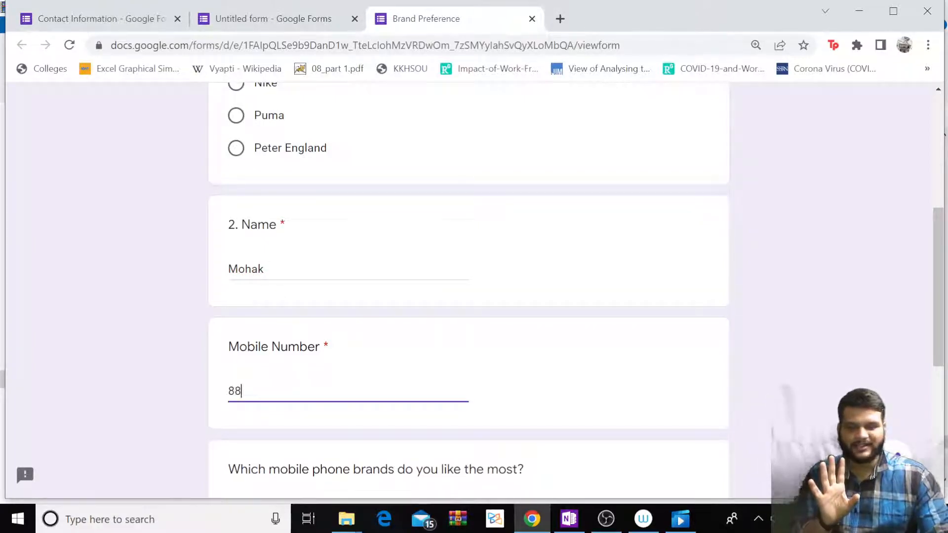
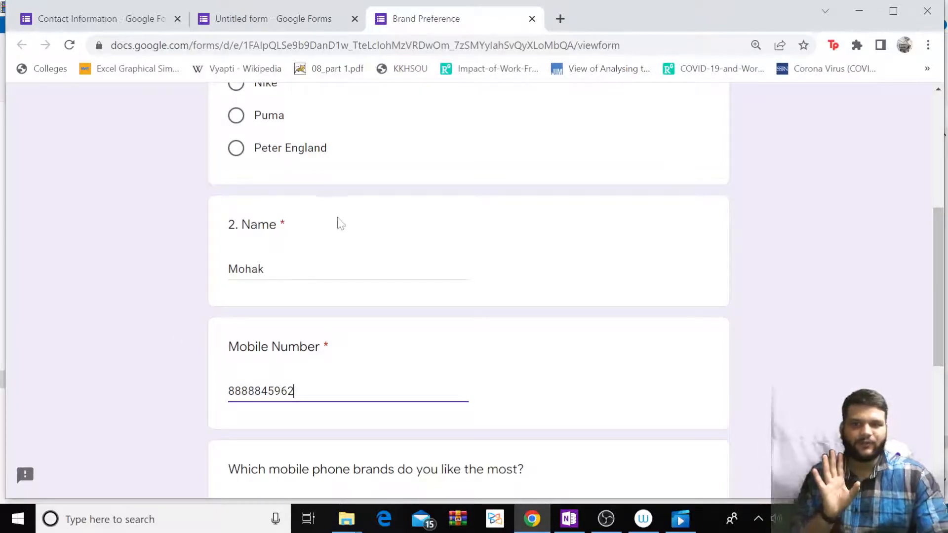
Try ticking and unticking the Samsung, Apple, Nokia, One Plus and Xiaomi checkboxes.
scroll(341, 223, "down", 5)
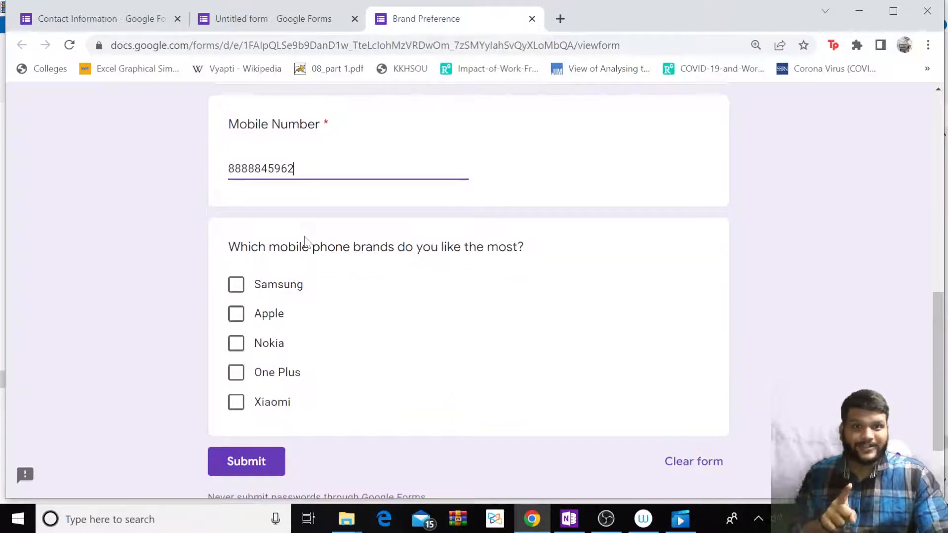
left_click(237, 287)
left_click(237, 314)
left_click(236, 344)
left_click(236, 372)
left_click(236, 372)
left_click(236, 402)
left_click(236, 343)
left_click(236, 313)
left_click(236, 285)
Try Nike, Puma and Peter England as the brand, then re-tick Samsung, Apple, Nokia, Xiaomi.
scroll(235, 218, "up", 7)
left_click(236, 231)
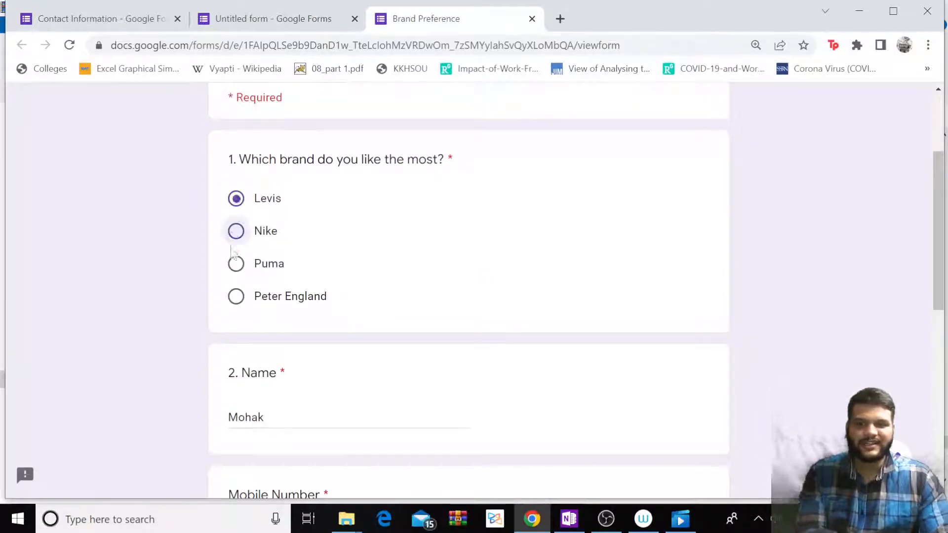
left_click(236, 264)
left_click(236, 297)
scroll(267, 286, "down", 4)
scroll(266, 296, "down", 5)
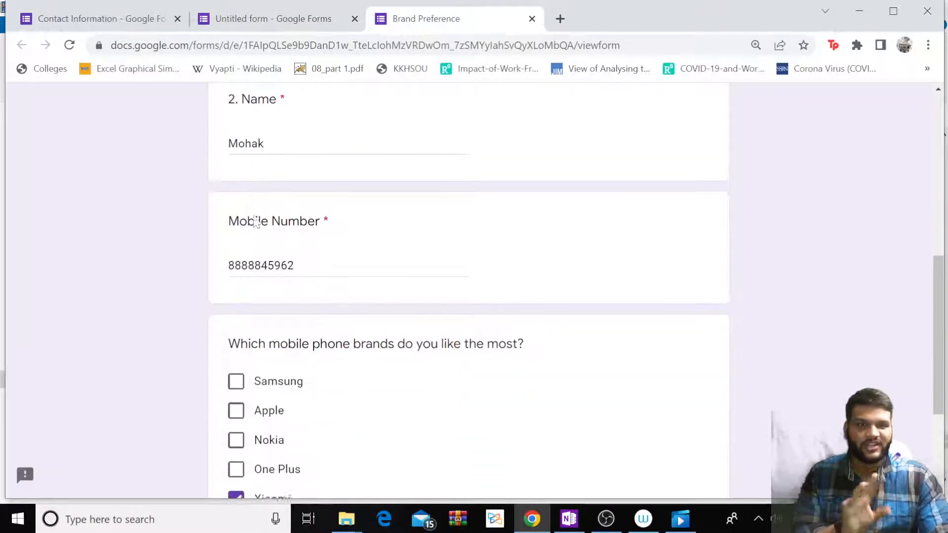
left_click(235, 211)
left_click(236, 239)
left_click(236, 269)
left_click(236, 328)
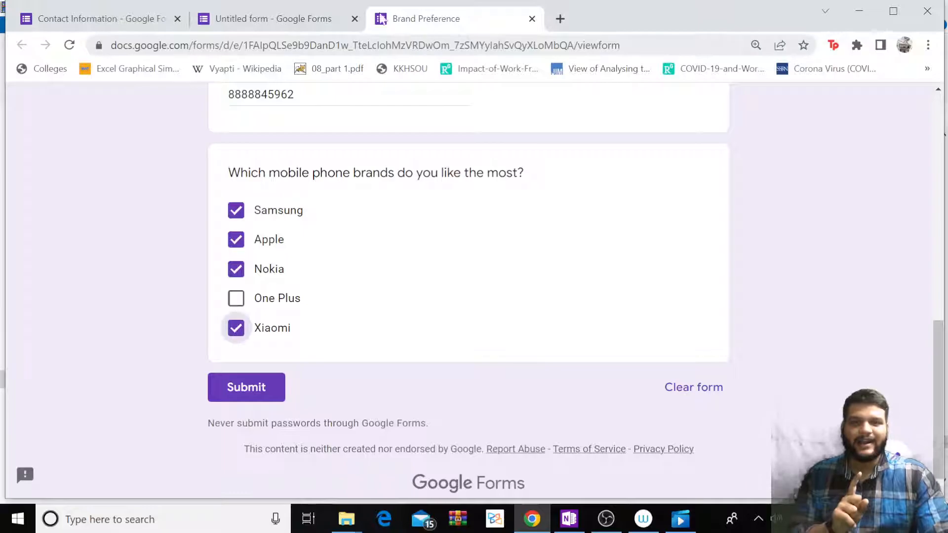
Close the preview and add an Other choice to question 1 in the editor.
key("ctrl+w")
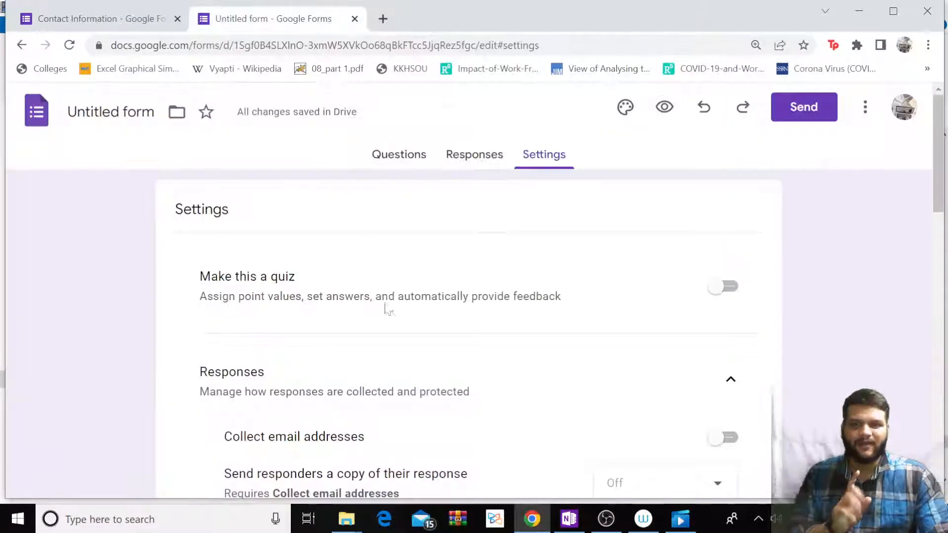
left_click(401, 155)
scroll(254, 269, "down", 6)
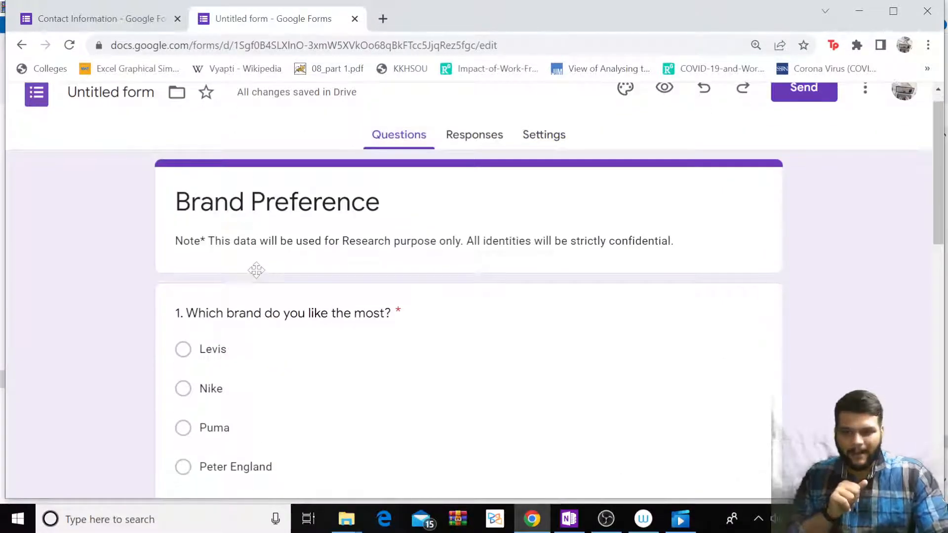
scroll(356, 294, "down", 9)
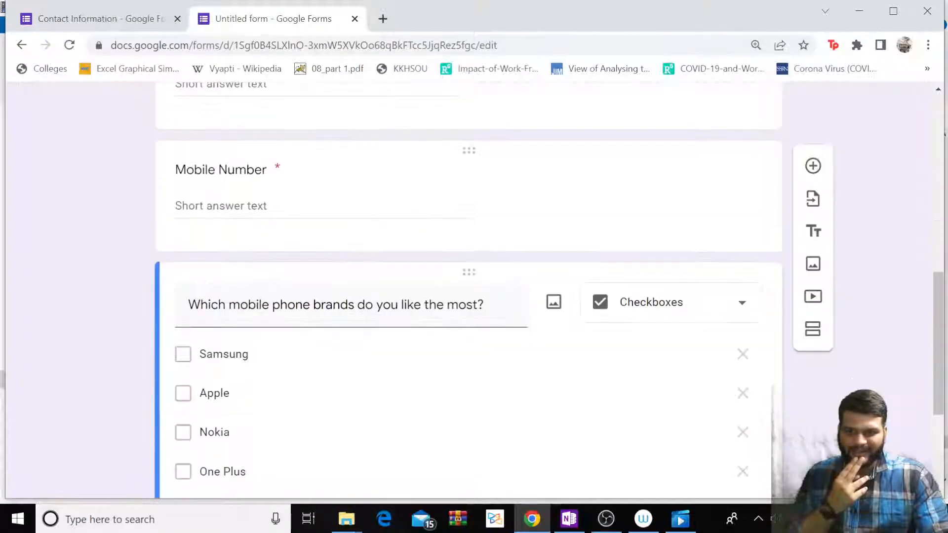
scroll(353, 298, "up", 8)
scroll(276, 242, "up", 3)
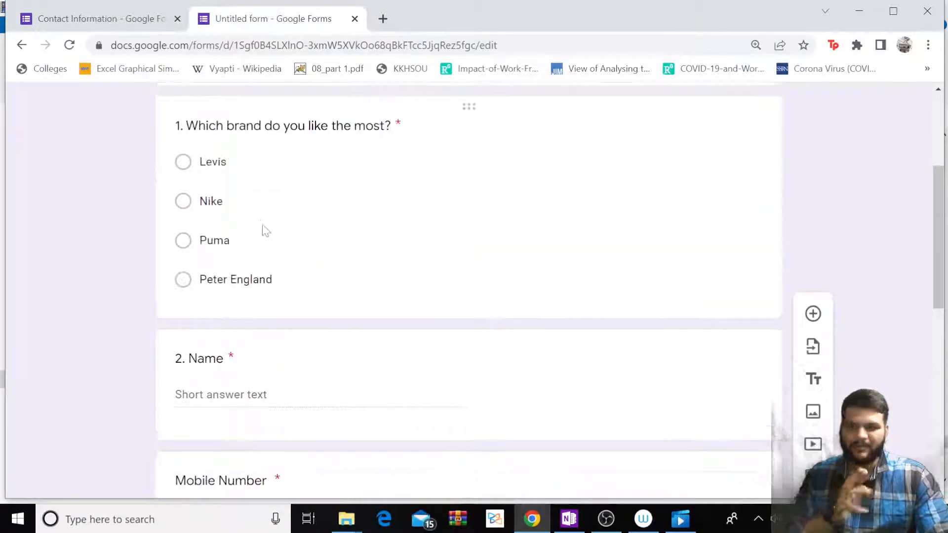
left_click(260, 224)
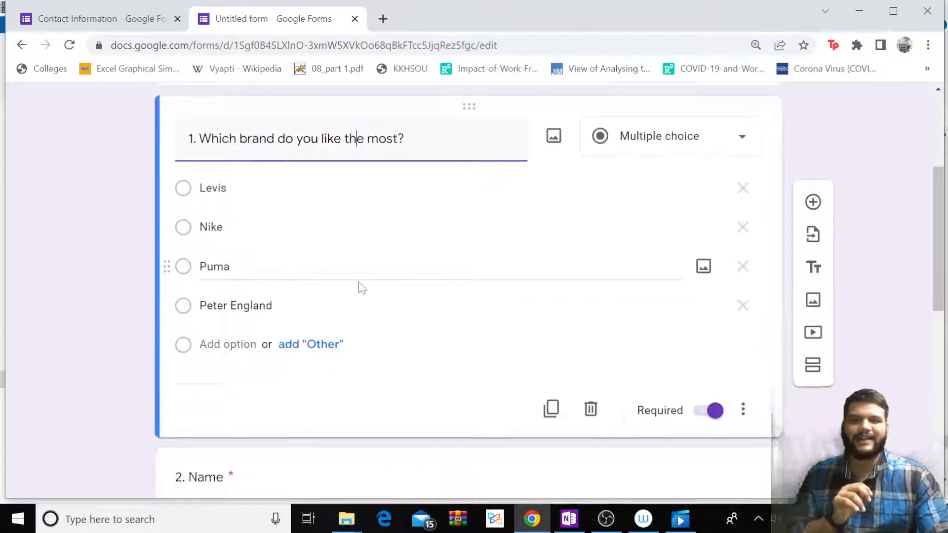
left_click(309, 346)
scroll(513, 302, "up", 5)
Reopen the preview and answer question 1 with Other: 'Being Human'.
left_click(665, 107)
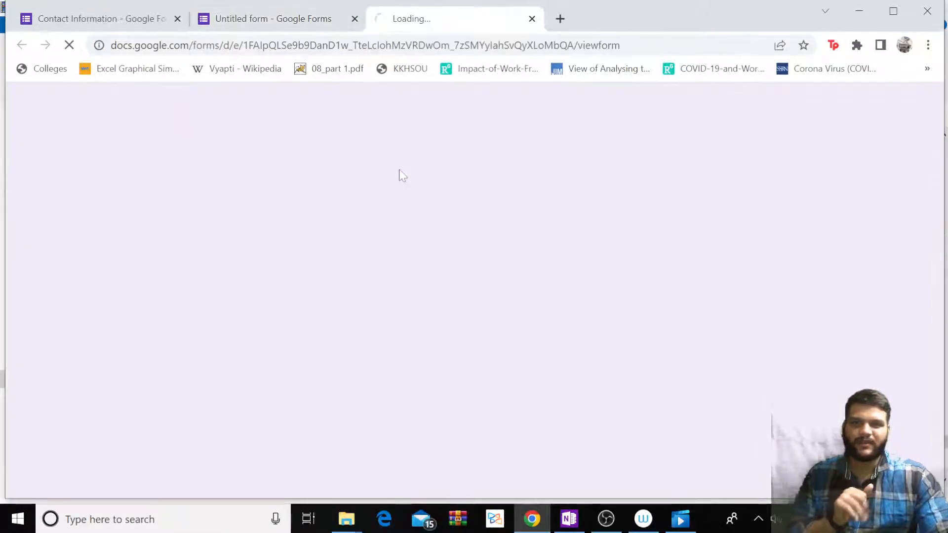
scroll(360, 261, "down", 3)
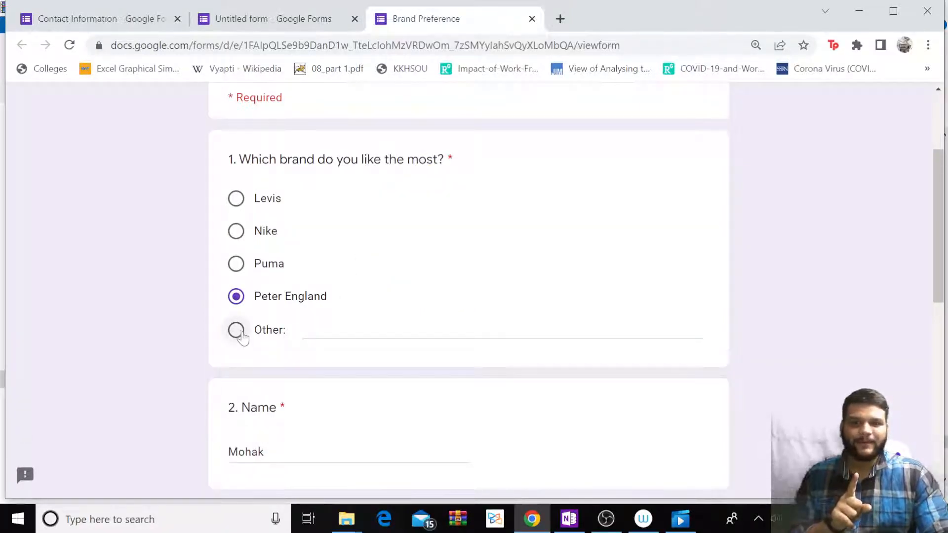
left_click(237, 331)
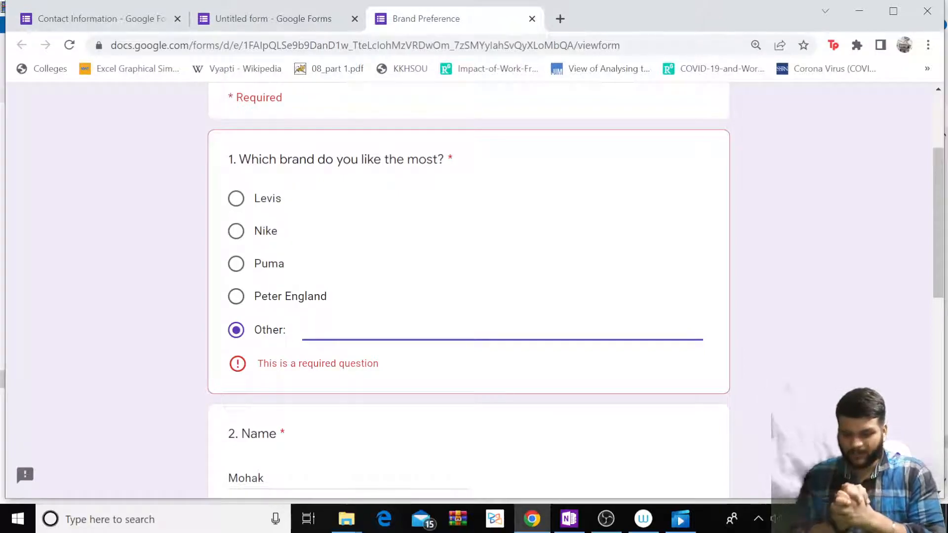
type("BEe")
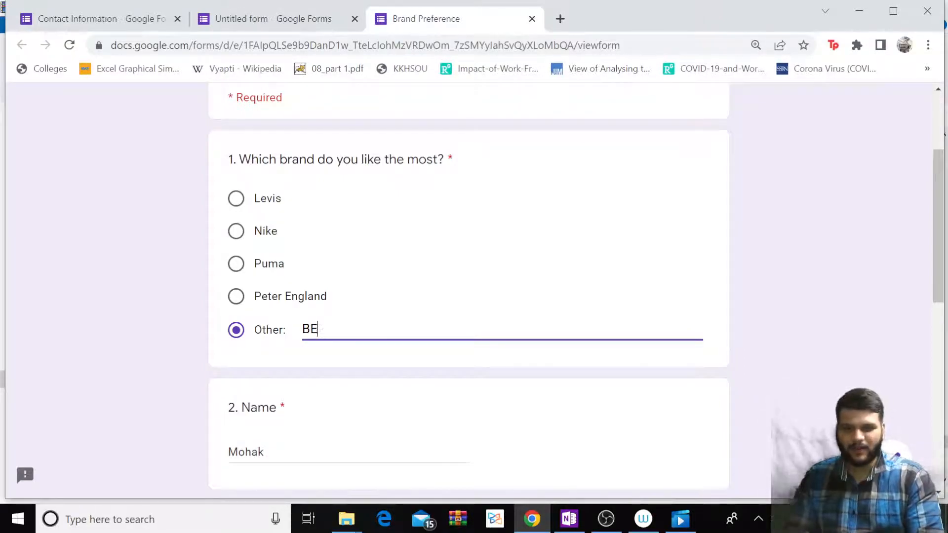
key("BackSpace")
key("BackSpace")
key("BackSpace")
type("Being Human")
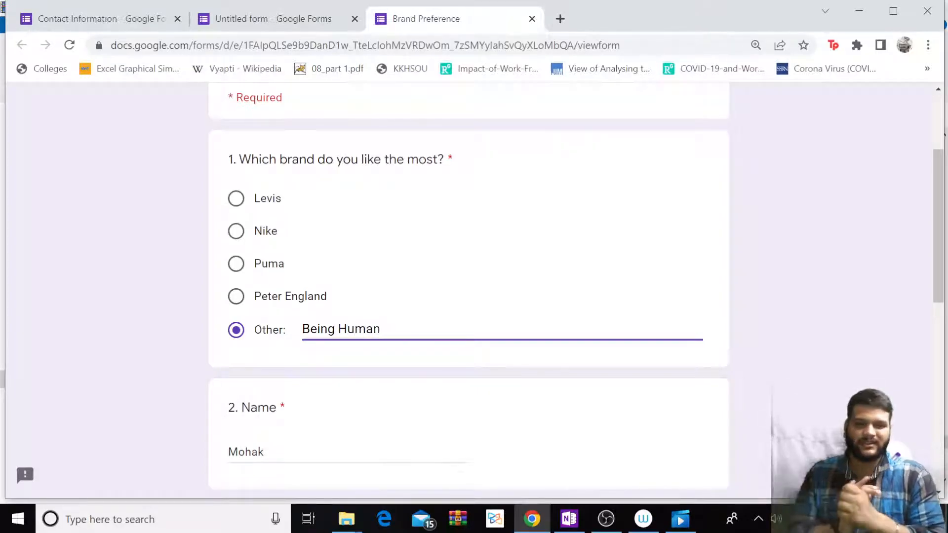
left_click(433, 374)
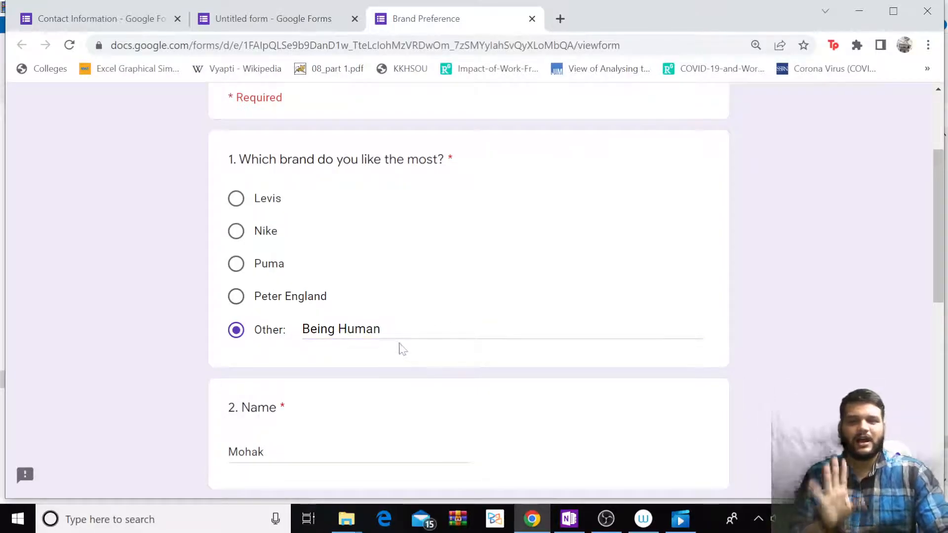
scroll(324, 247, "down", 3)
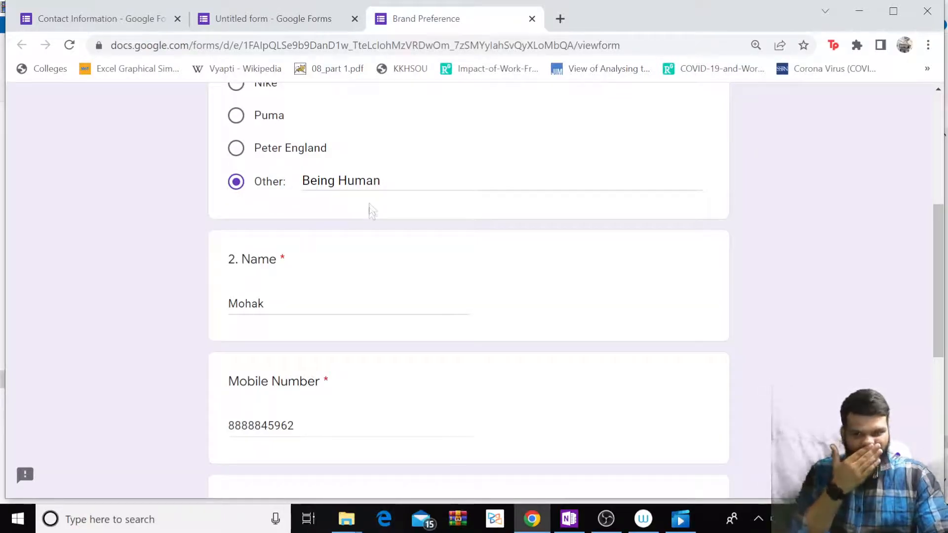
scroll(370, 211, "down", 6)
scroll(364, 302, "up", 6)
Submit the test response from the preview and confirm the Responses tab shows 1 response.
left_click(300, 25)
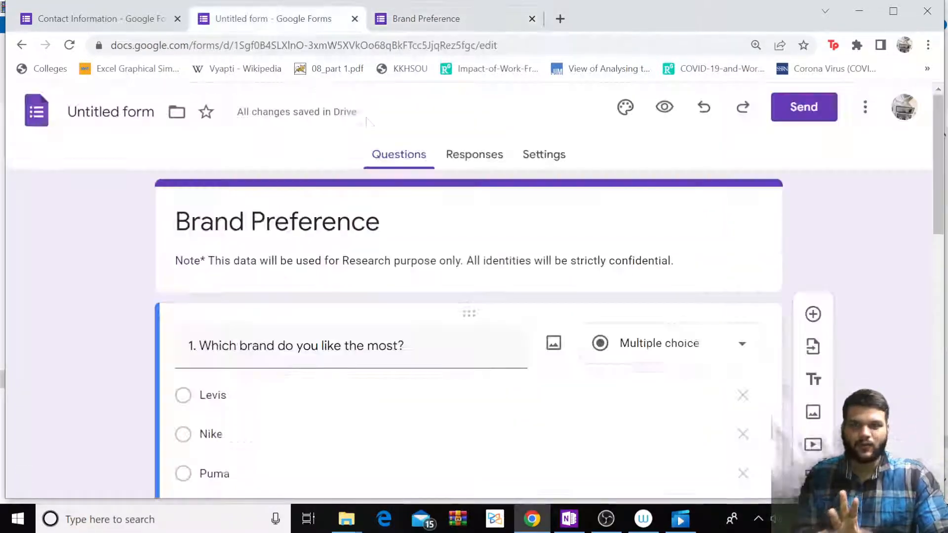
left_click(468, 155)
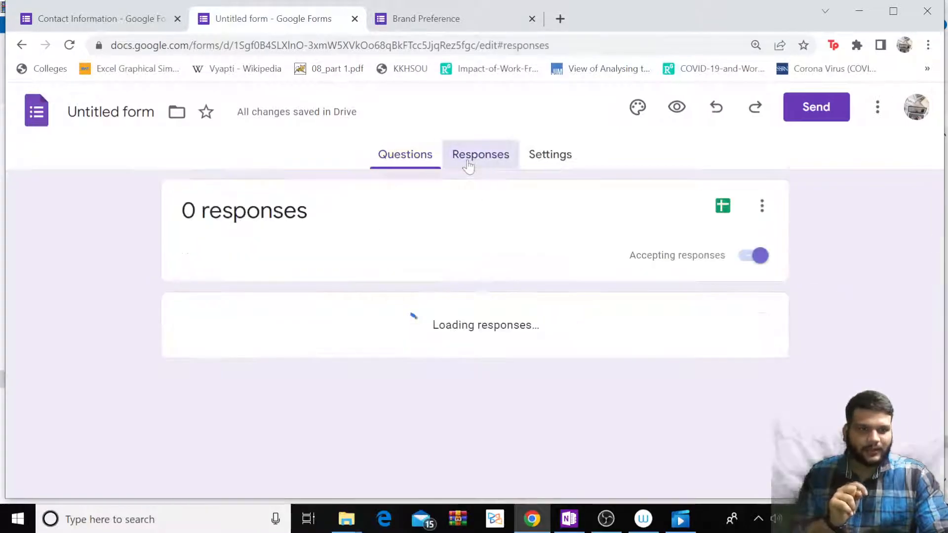
left_click(434, 18)
scroll(289, 298, "down", 5)
scroll(298, 354, "down", 3)
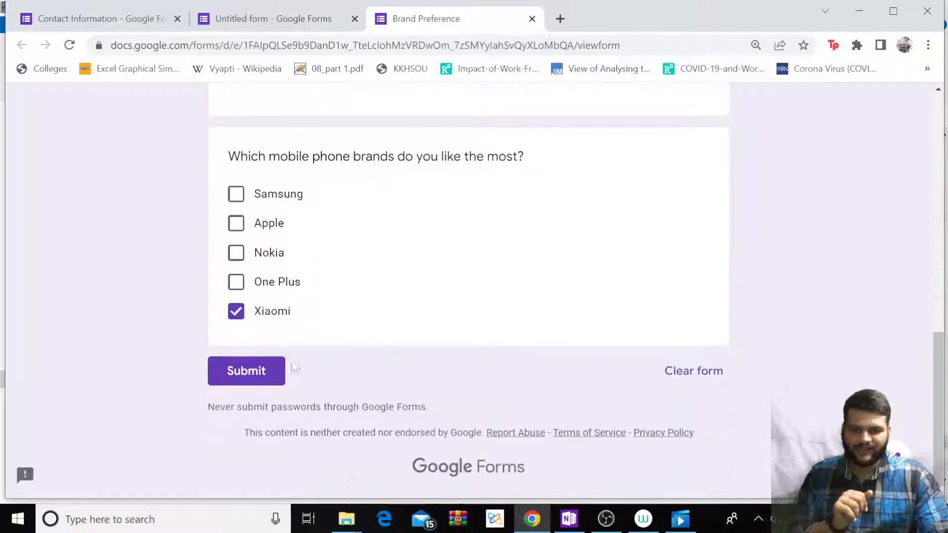
left_click(246, 376)
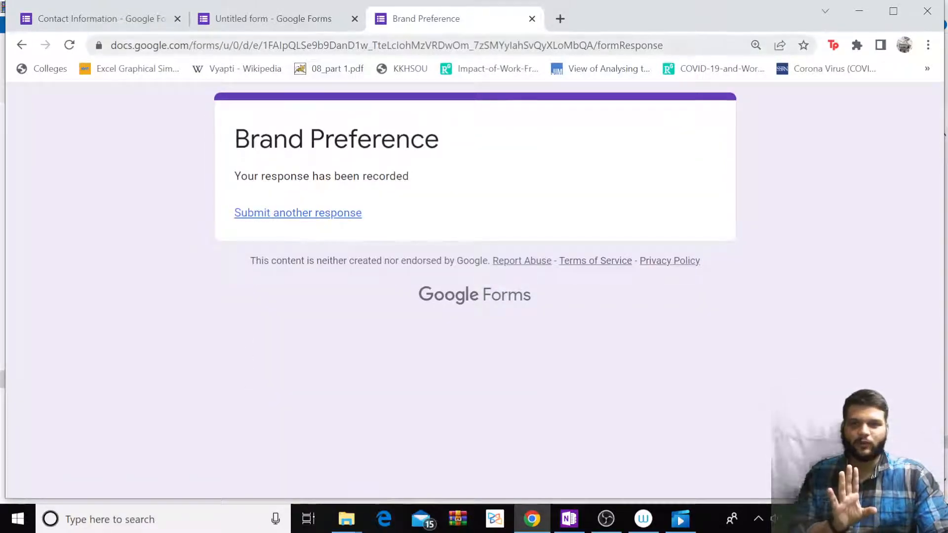
left_click(327, 20)
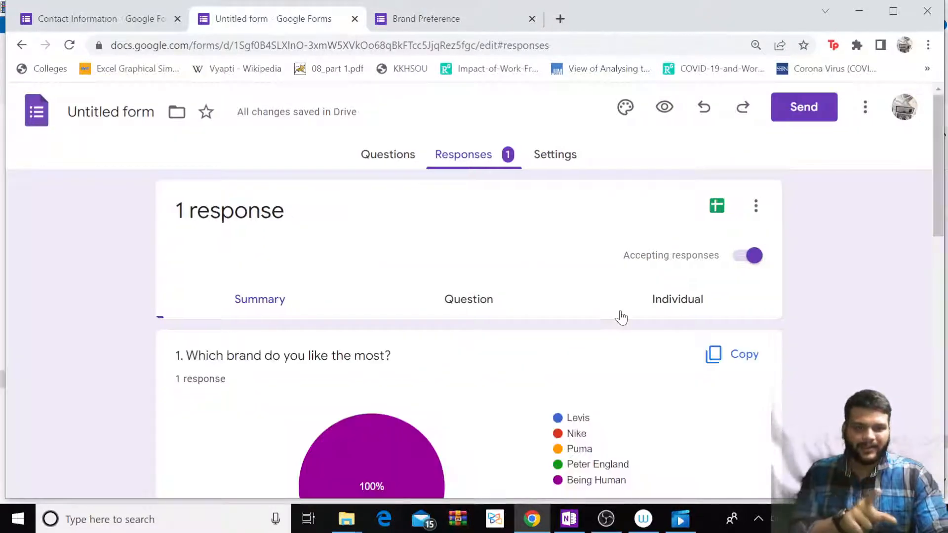
left_click(365, 156)
left_click(435, 159)
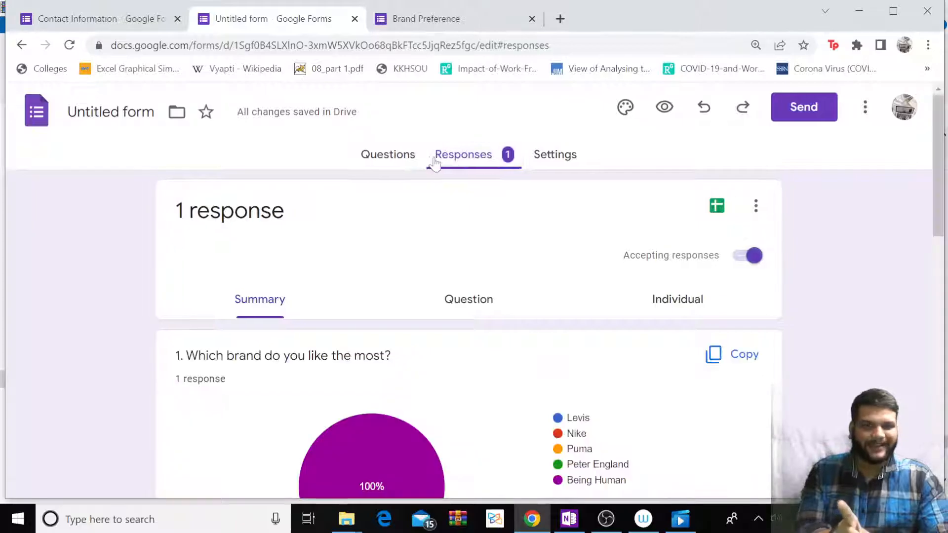
scroll(442, 257, "down", 3)
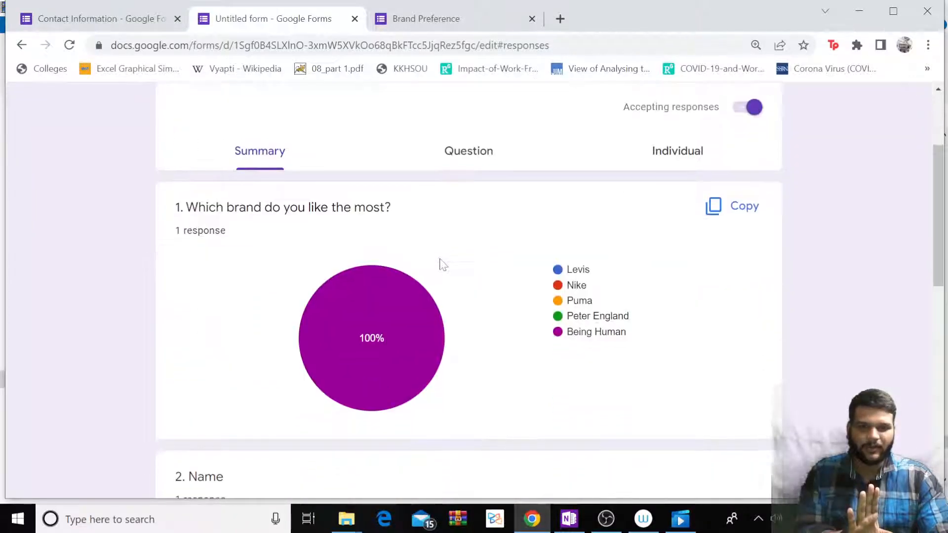
scroll(443, 265, "down", 2)
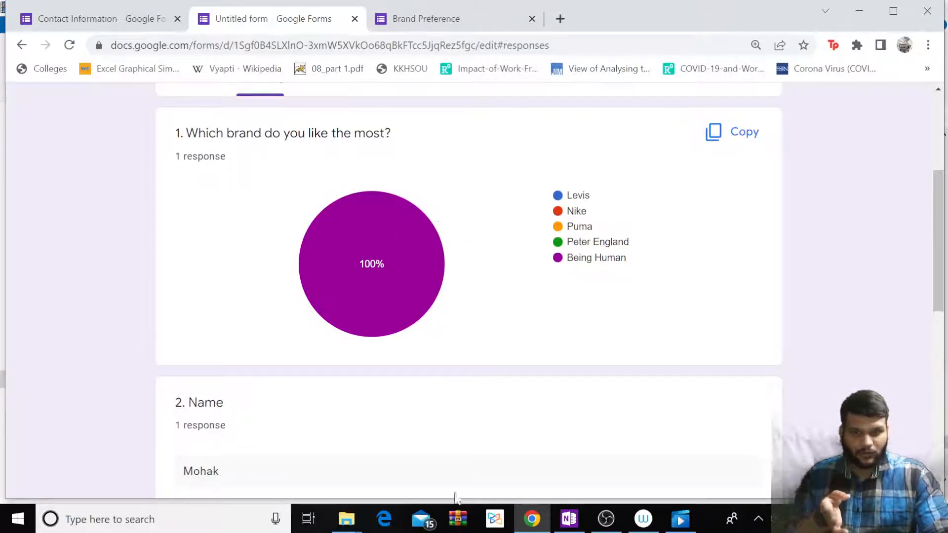
mouse_move(402, 288)
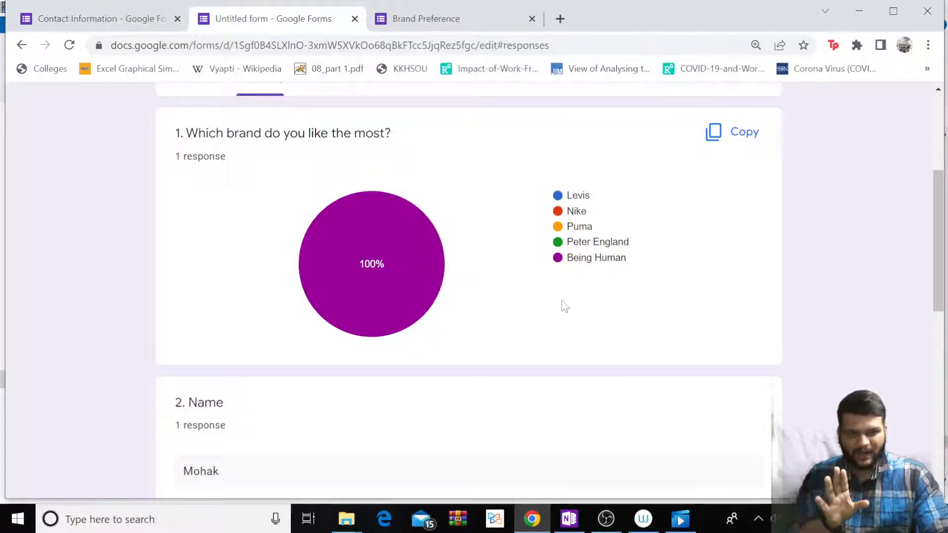
scroll(562, 307, "up", 5)
scroll(563, 307, "down", 5)
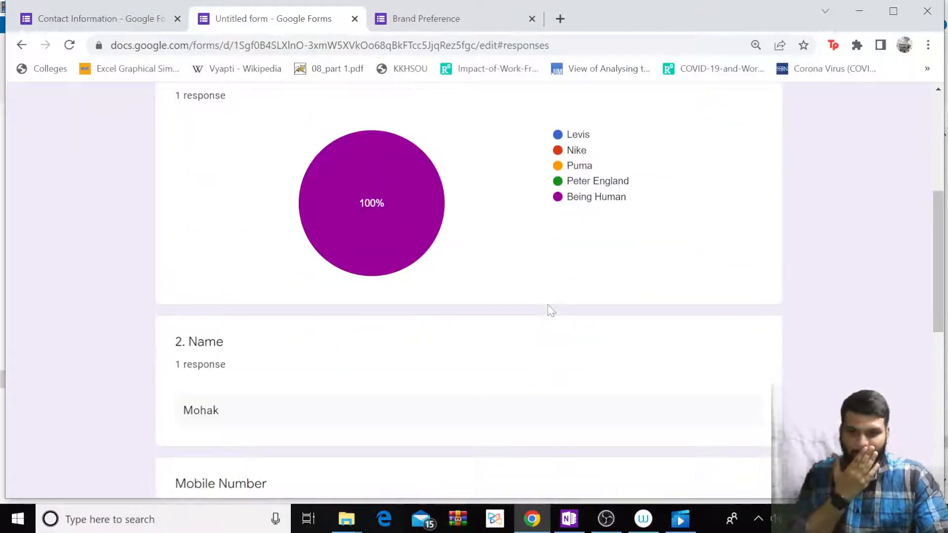
scroll(552, 310, "down", 4)
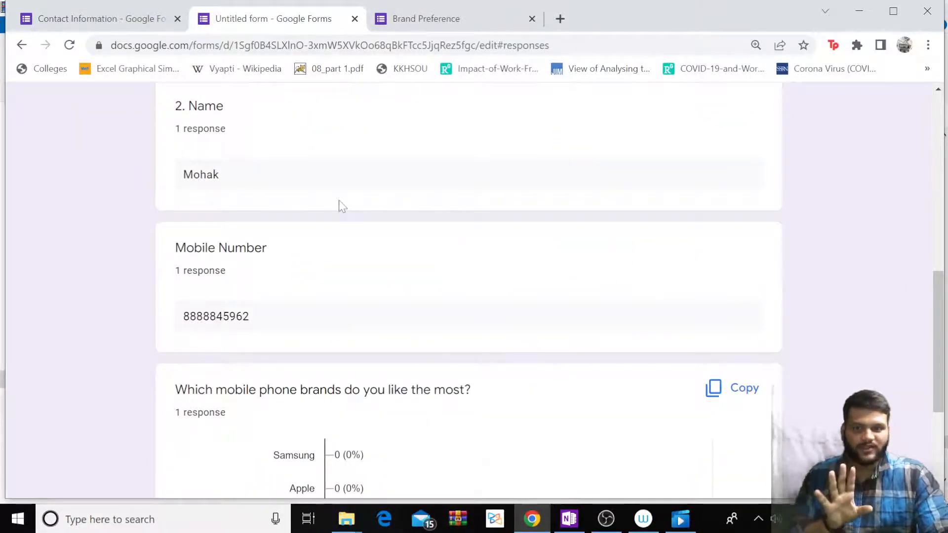
scroll(341, 263, "up", 1)
scroll(340, 264, "down", 2)
scroll(332, 257, "down", 3)
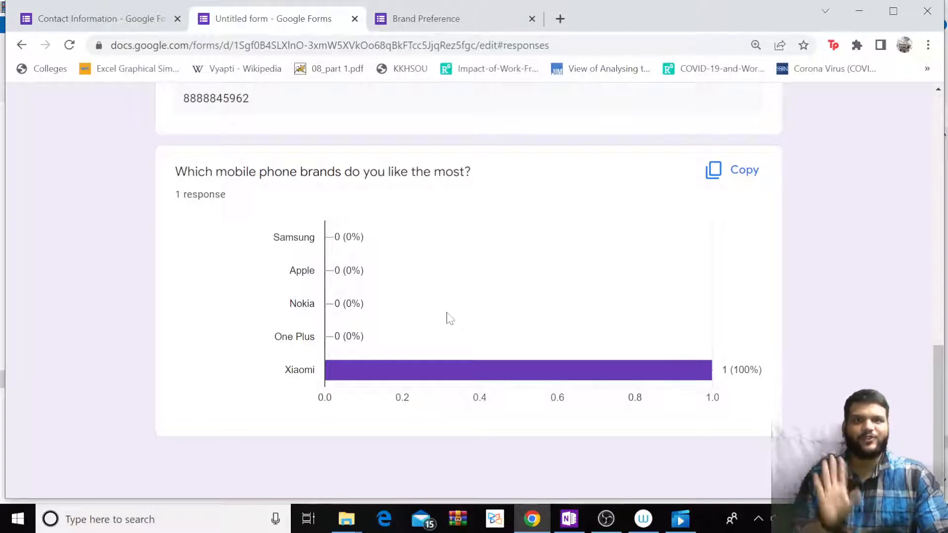
scroll(448, 318, "up", 10)
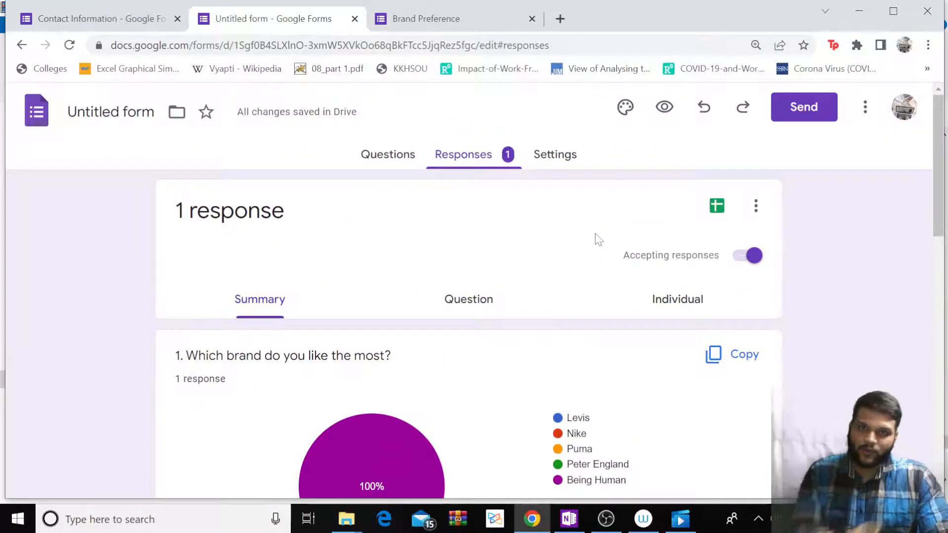
Link the responses to a new spreadsheet named 'Brand Data'.
left_click(716, 205)
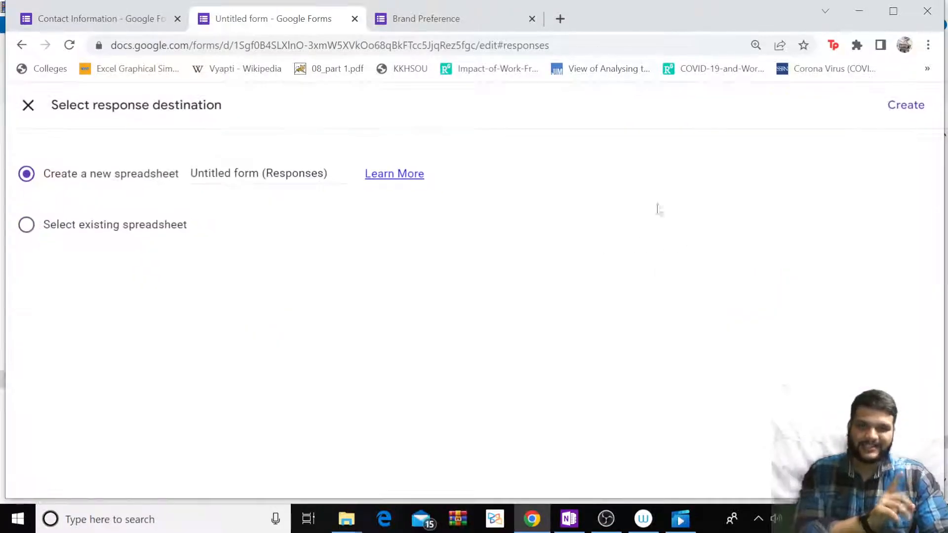
left_click(259, 173)
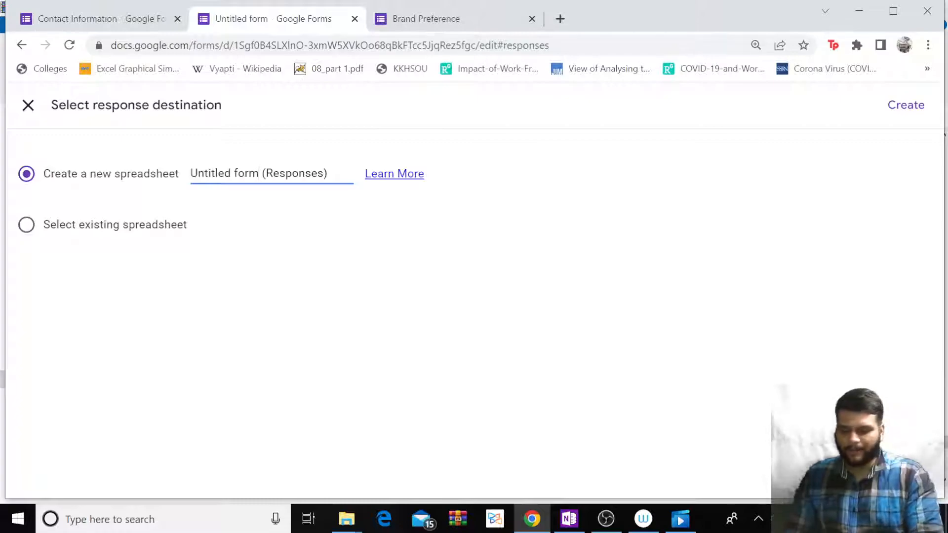
type("Brand")
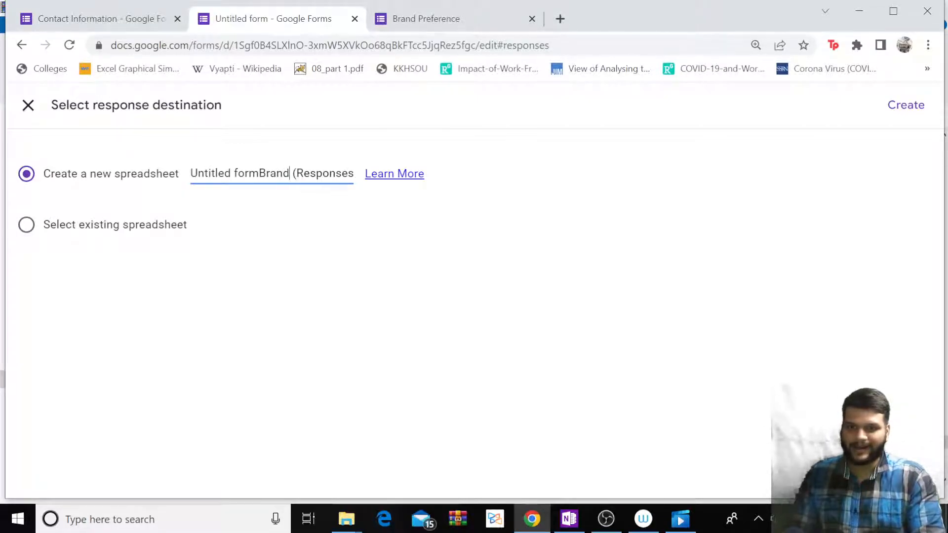
key("ctrl+a")
key("BackSpace")
type("Brand ")
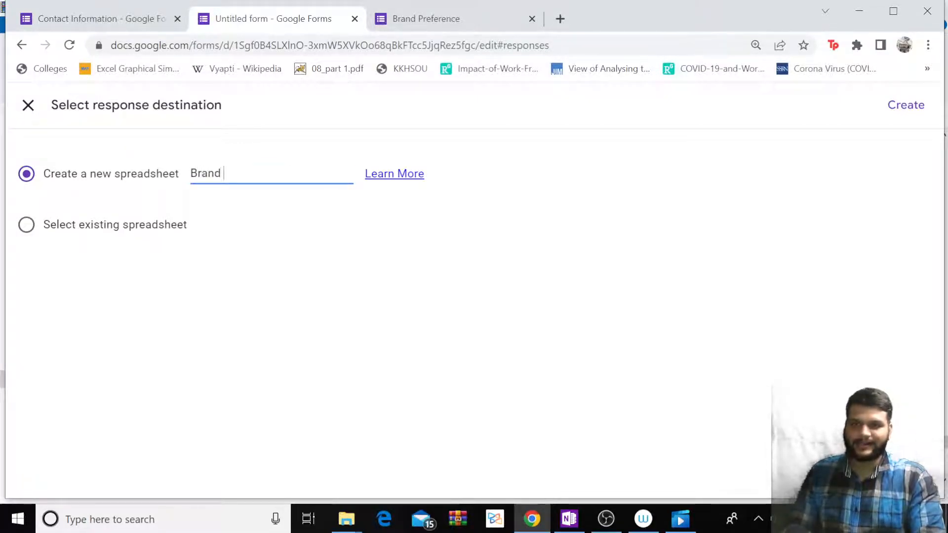
type("Data")
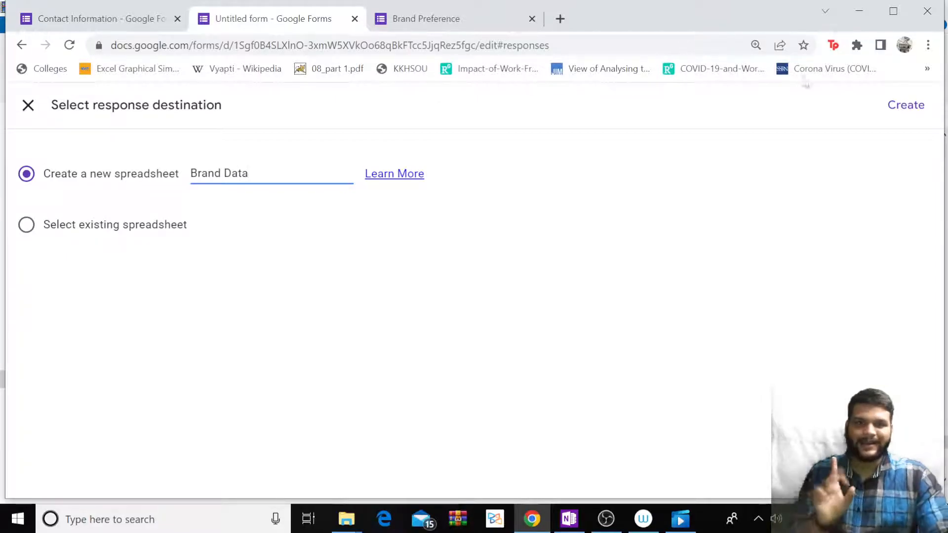
left_click(907, 115)
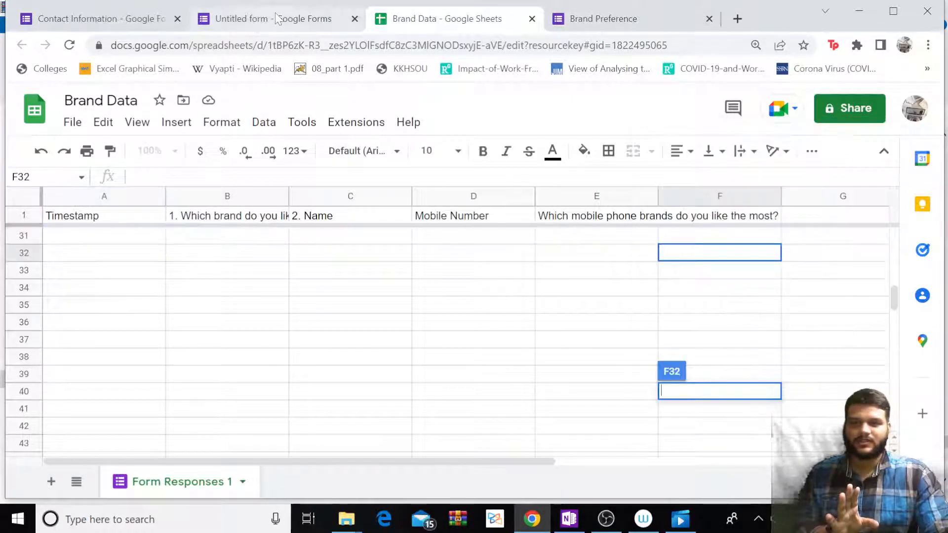
Dismiss the people chips popup and step through the response row's first cells.
left_click(353, 22)
left_click(410, 24)
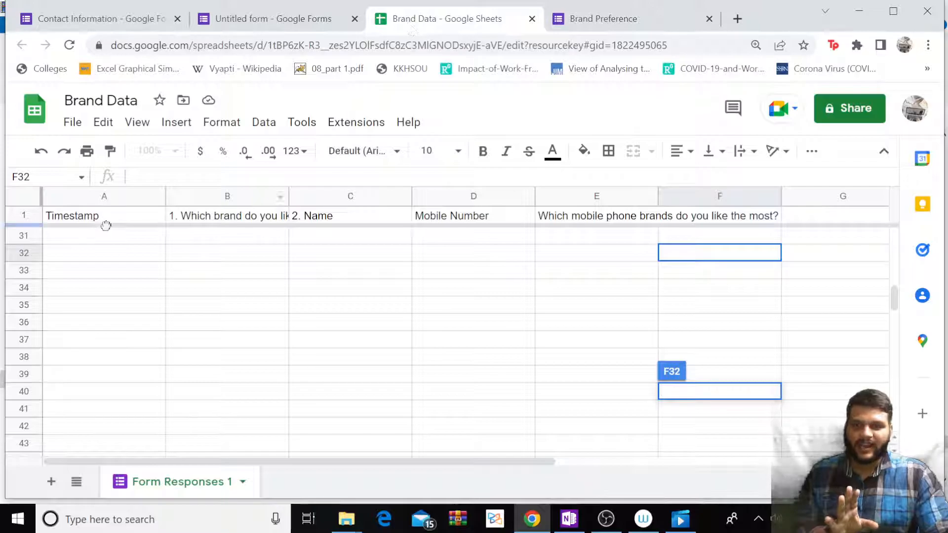
scroll(173, 276, "up", 7)
left_click(143, 255)
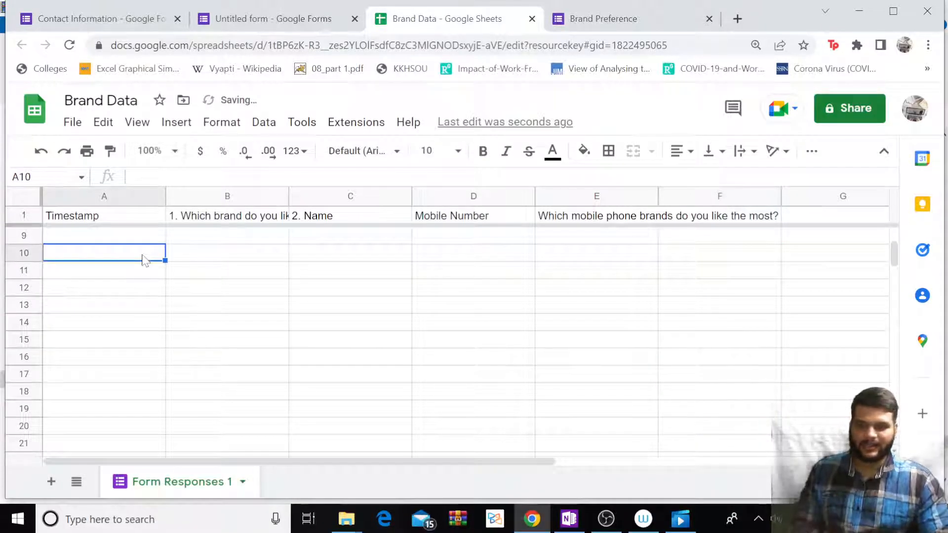
key("ctrl+Home")
key("Down")
key("Right")
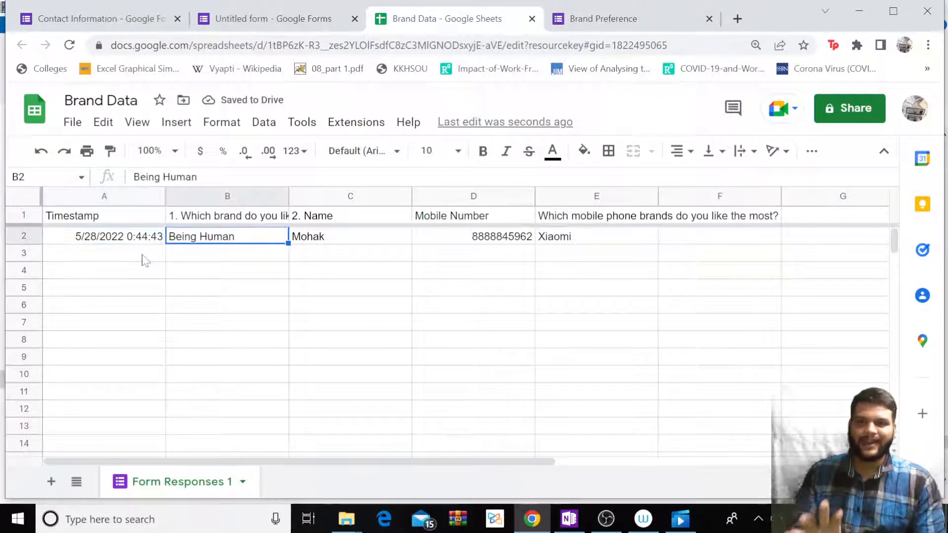
key("Right")
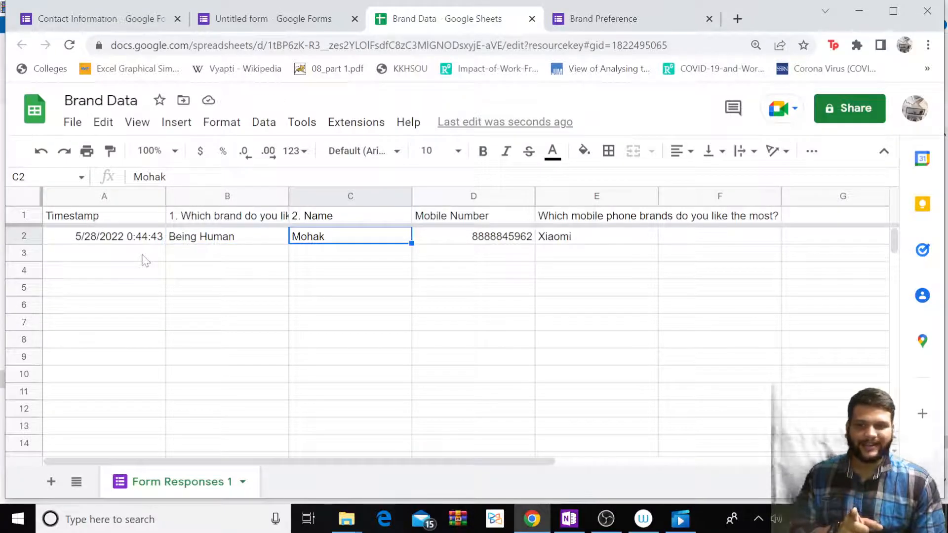
key("Left")
Widen columns B, C and E so their question headers are fully readable.
left_click_drag(289, 195, 386, 195)
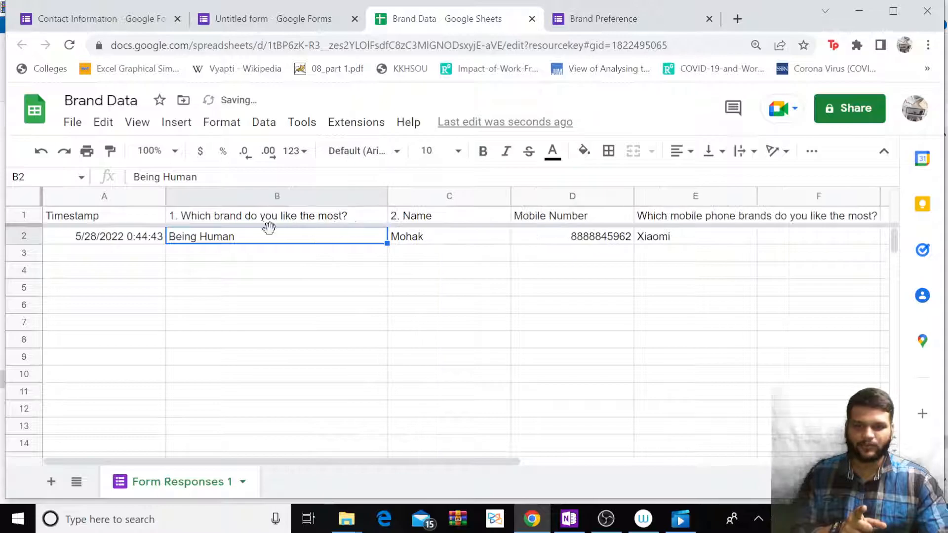
left_click_drag(512, 200, 520, 198)
left_click(638, 199)
left_click_drag(764, 198, 915, 198)
left_click(698, 245)
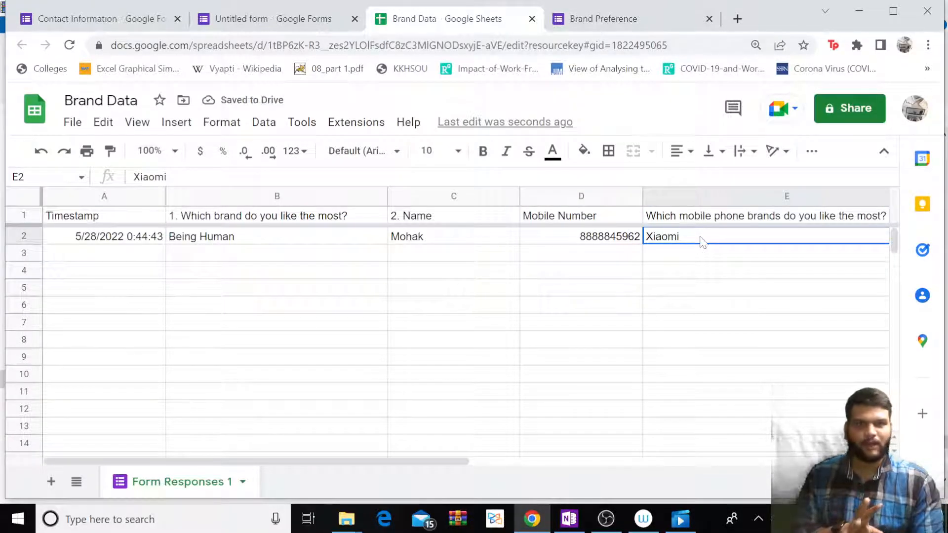
key("Right")
key("Left")
key("Left")
key("Left")
key("Left")
key("Left")
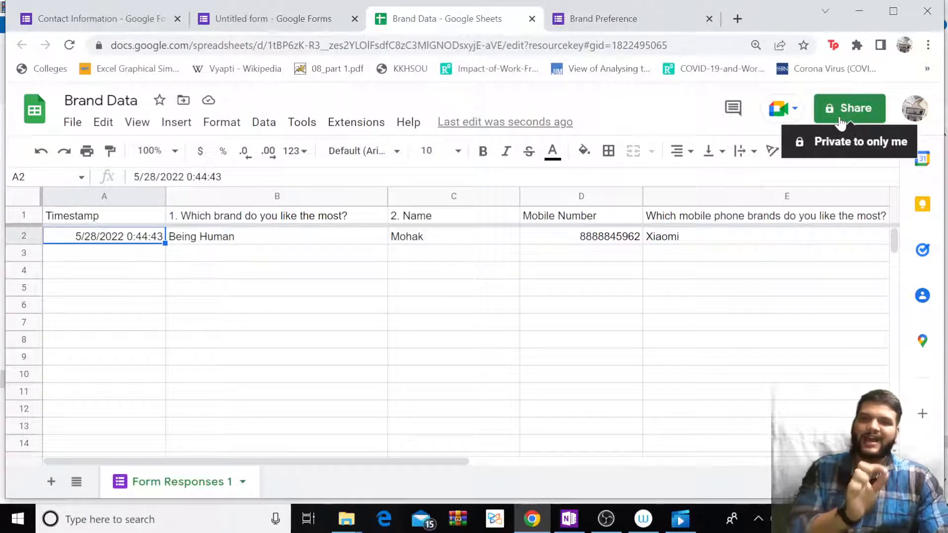
Return to the form's question editor showing question 1's options: Levis, Nike, Puma, Peter England, Other.
left_click(259, 18)
scroll(429, 247, "down", 15)
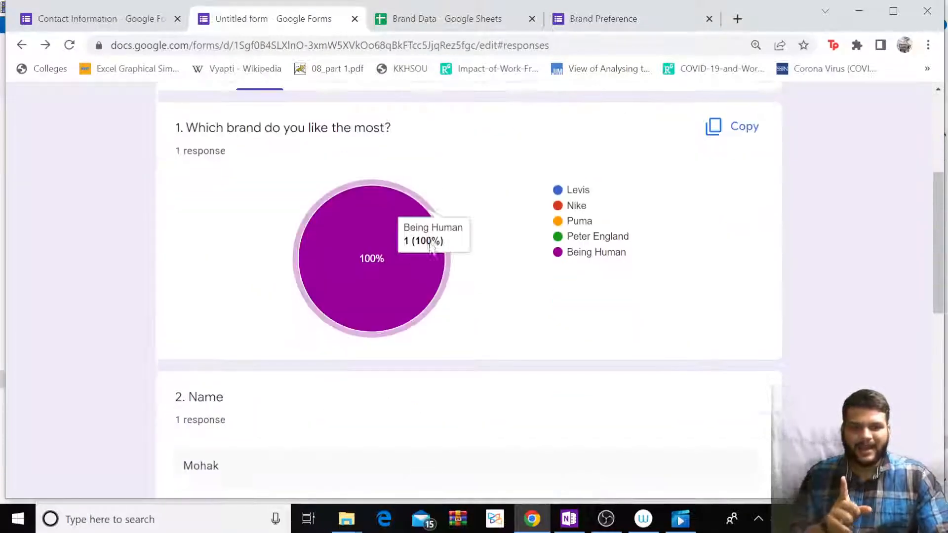
scroll(432, 258, "up", 15)
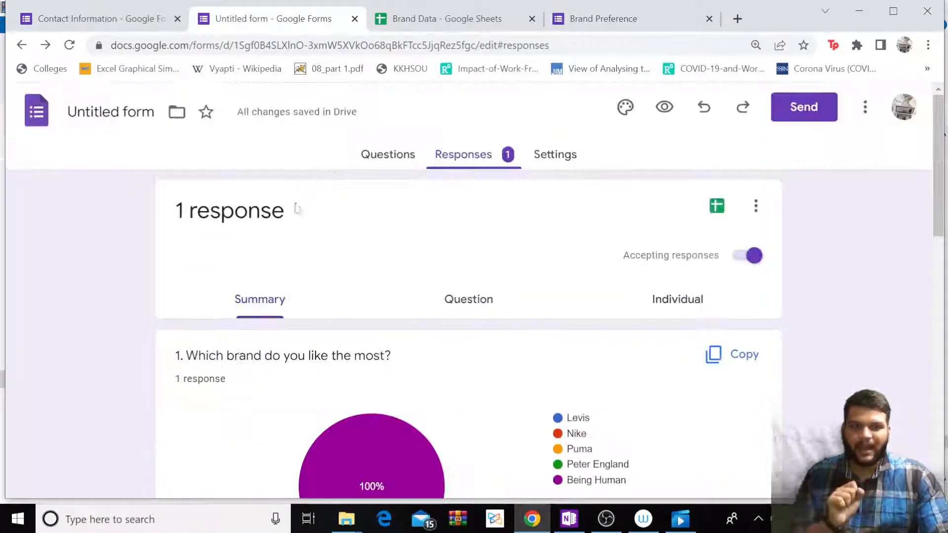
left_click(381, 157)
scroll(381, 157, "down", 6)
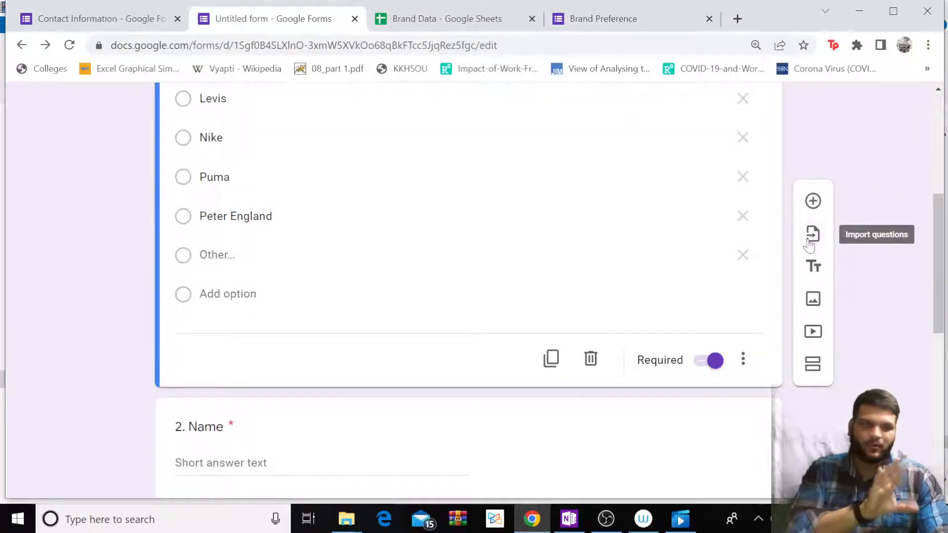
Start inserting an image below the brand question, denying camera access and choosing a file upload.
left_click(812, 299)
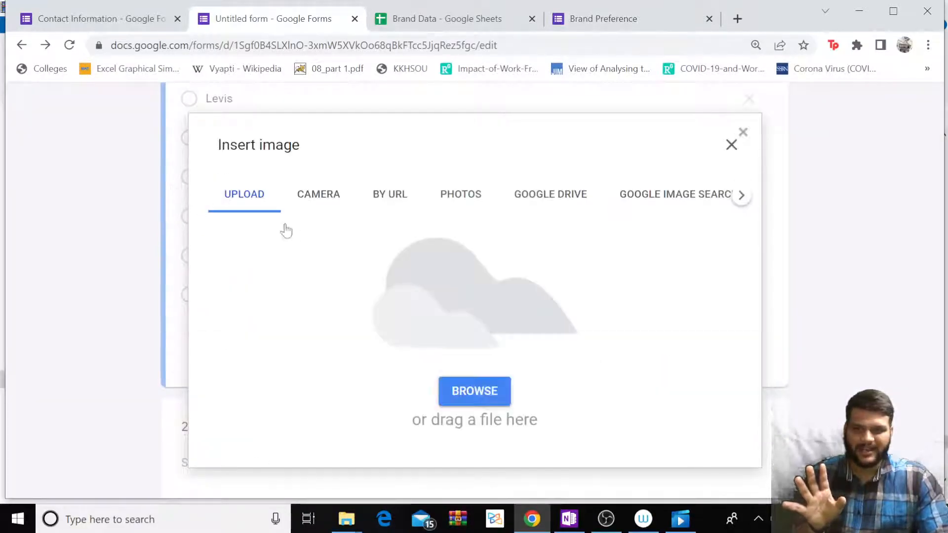
left_click(320, 204)
left_click(398, 204)
left_click(454, 204)
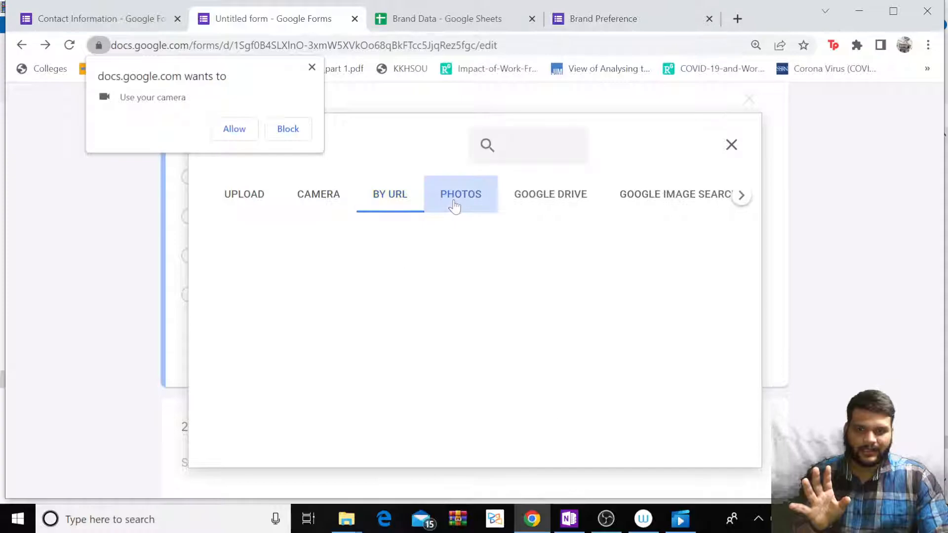
left_click(296, 127)
left_click(309, 194)
left_click(239, 193)
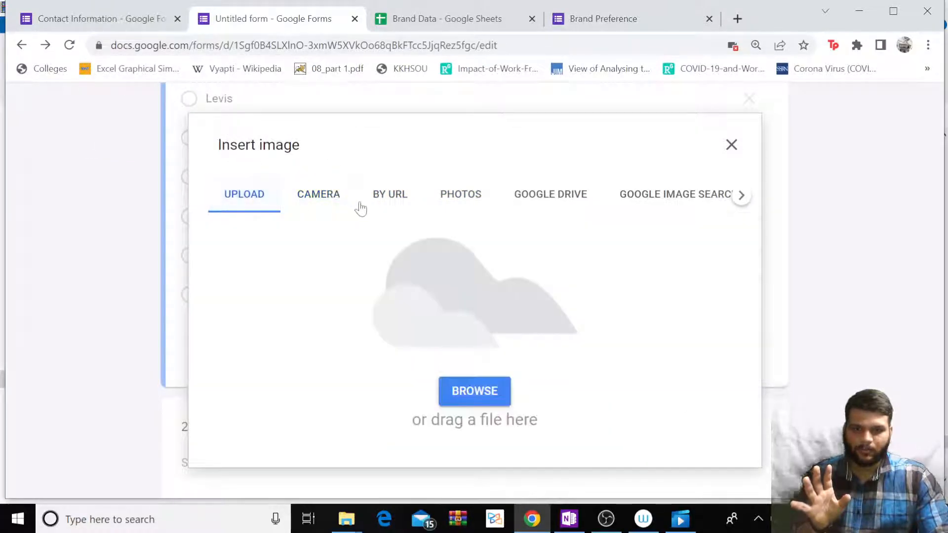
left_click(482, 393)
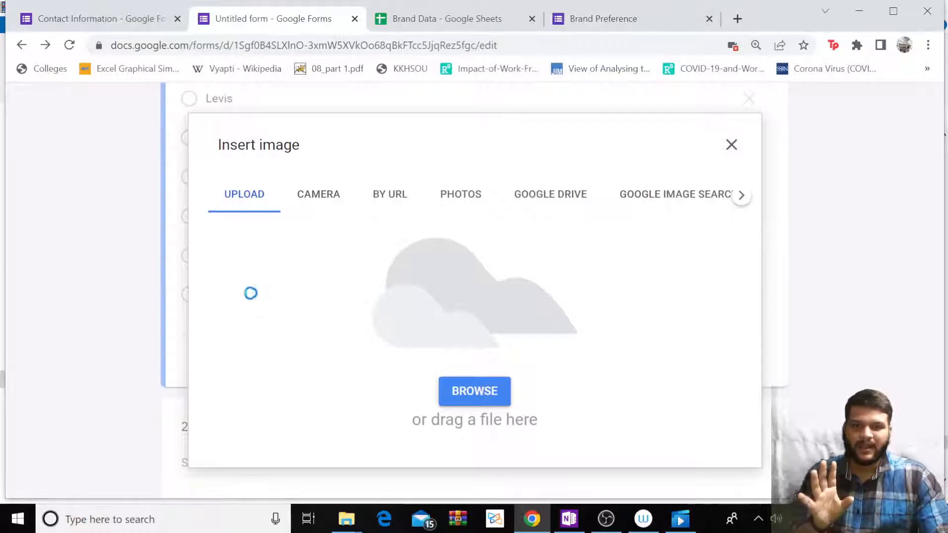
Upload the rusty corrugated-metal image 'ok' from the Desktop into the form.
left_click(69, 164)
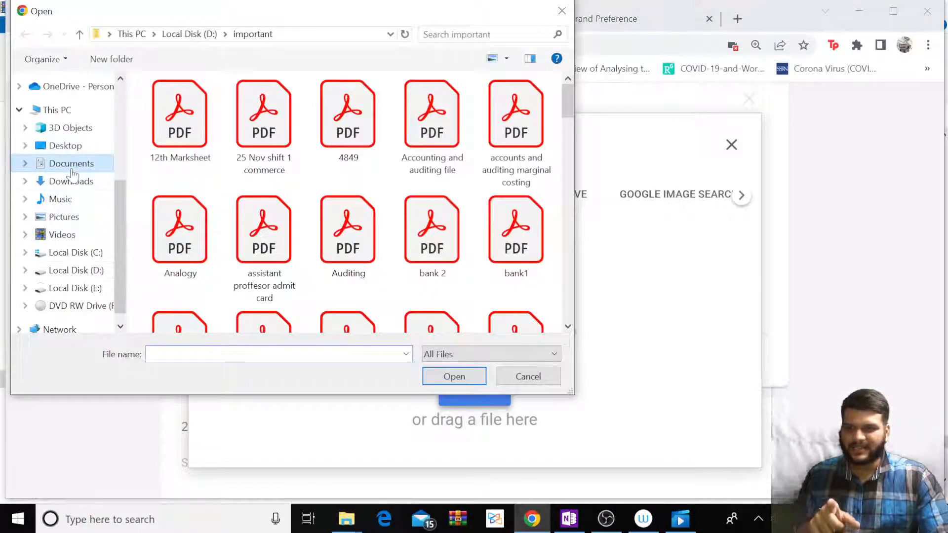
left_click(71, 181)
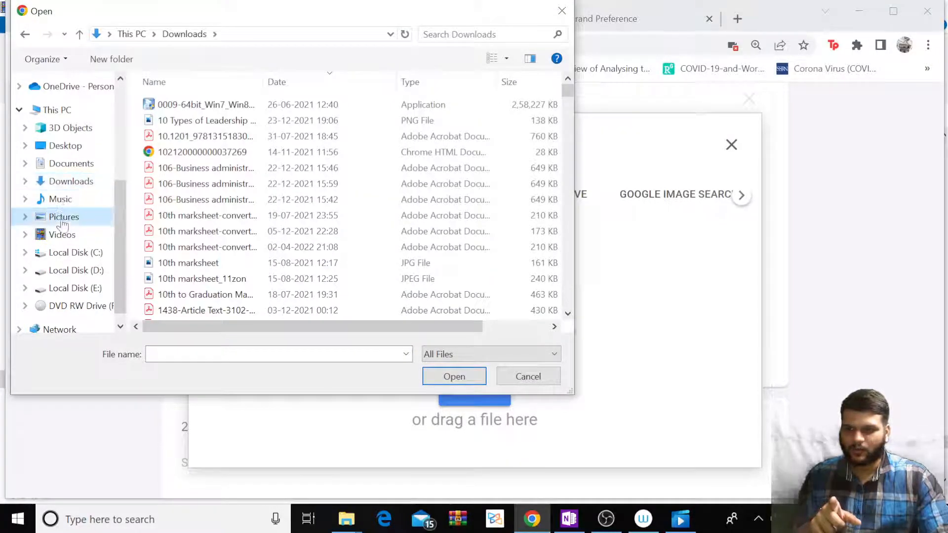
left_click(62, 218)
left_click(62, 233)
left_click(63, 163)
scroll(74, 163, "up", 1)
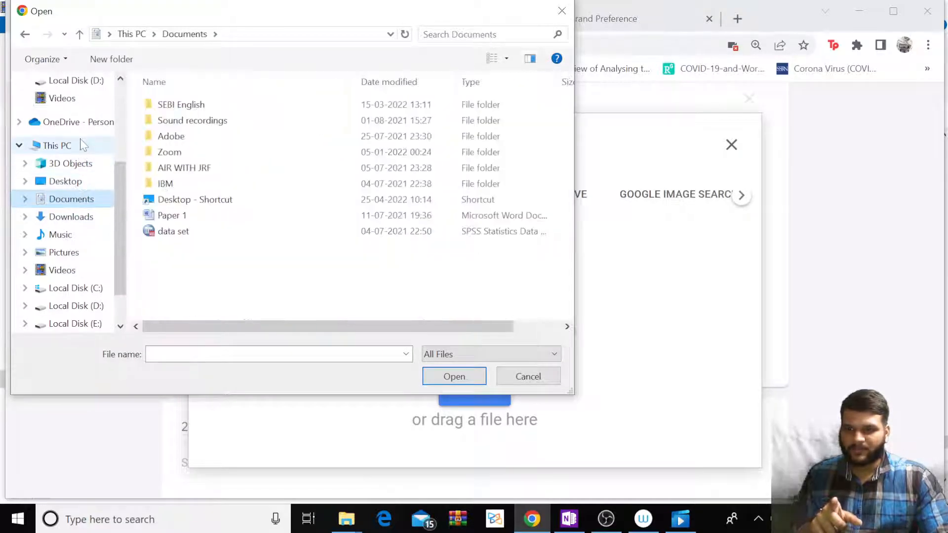
left_click(69, 181)
scroll(386, 210, "down", 3)
scroll(302, 200, "up", 3)
scroll(301, 183, "down", 8)
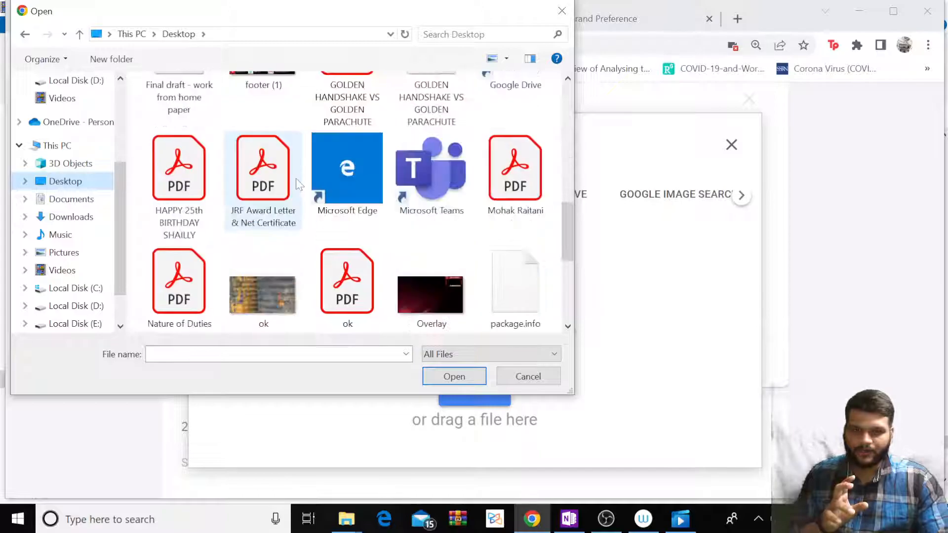
scroll(271, 224, "down", 2)
scroll(257, 134, "up", 1)
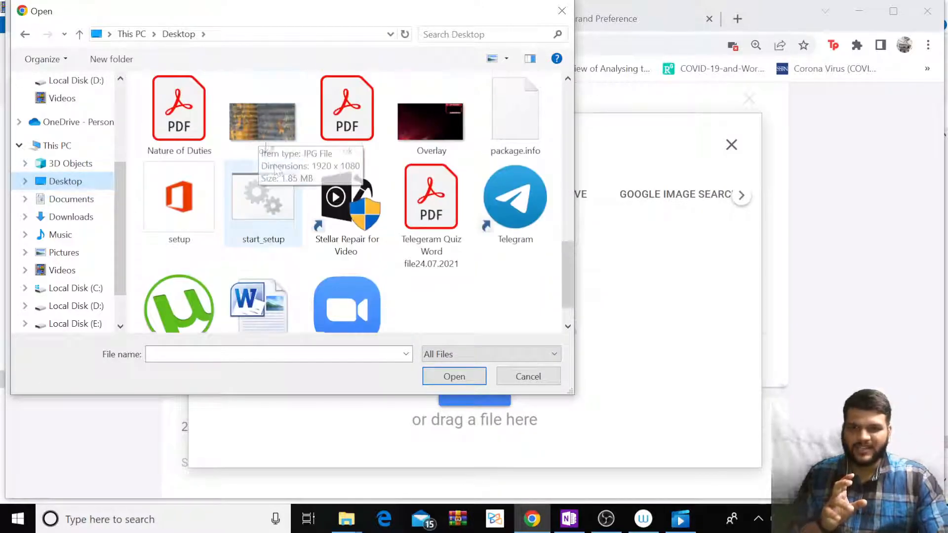
left_click(258, 129)
left_click(449, 377)
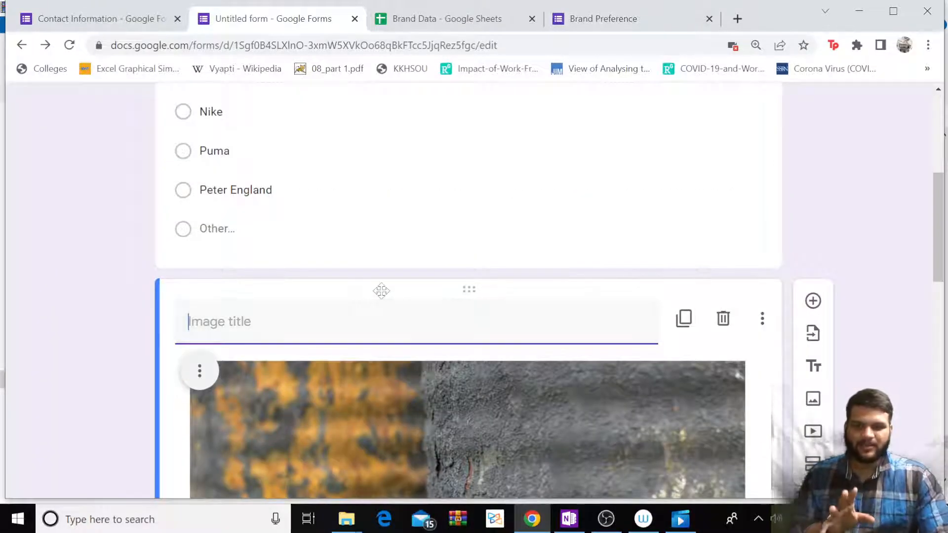
Title the image item 'Which image does it represent'.
scroll(435, 302, "down", 2)
scroll(437, 307, "down", 6)
scroll(434, 303, "up", 5)
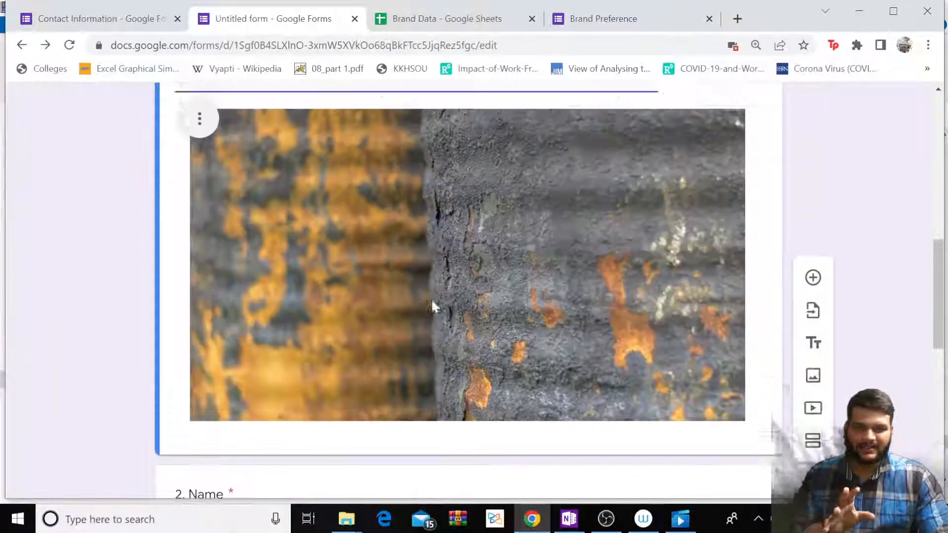
scroll(373, 280, "up", 2)
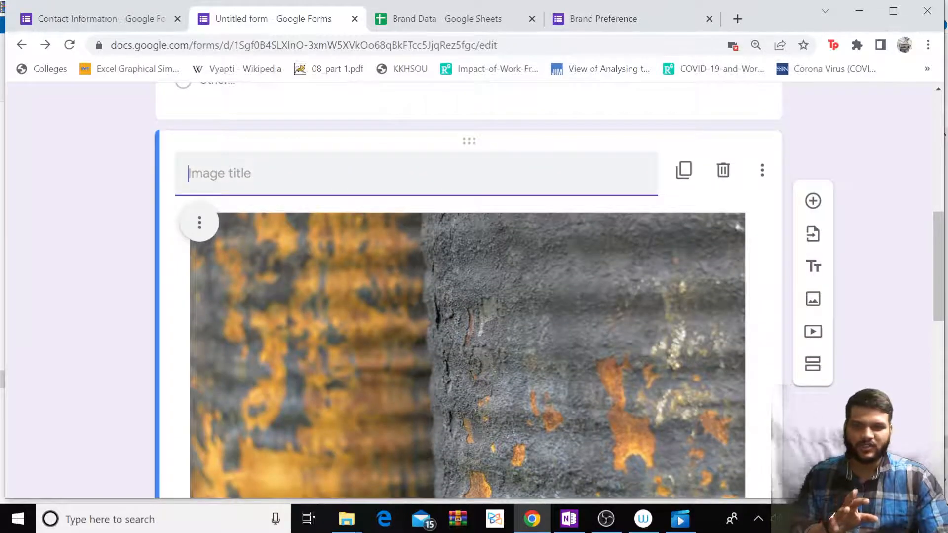
type("W")
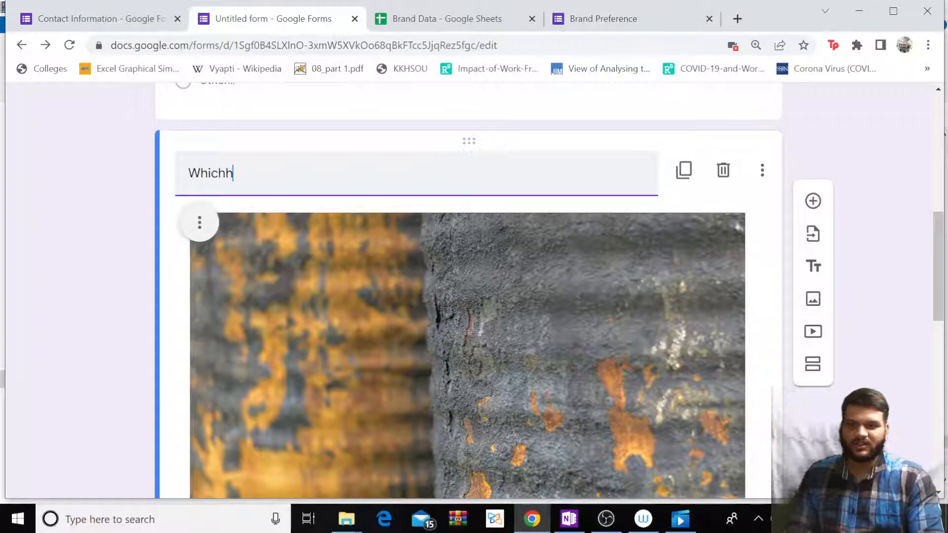
type("hichh")
key("BackSpace")
key("BackSpace")
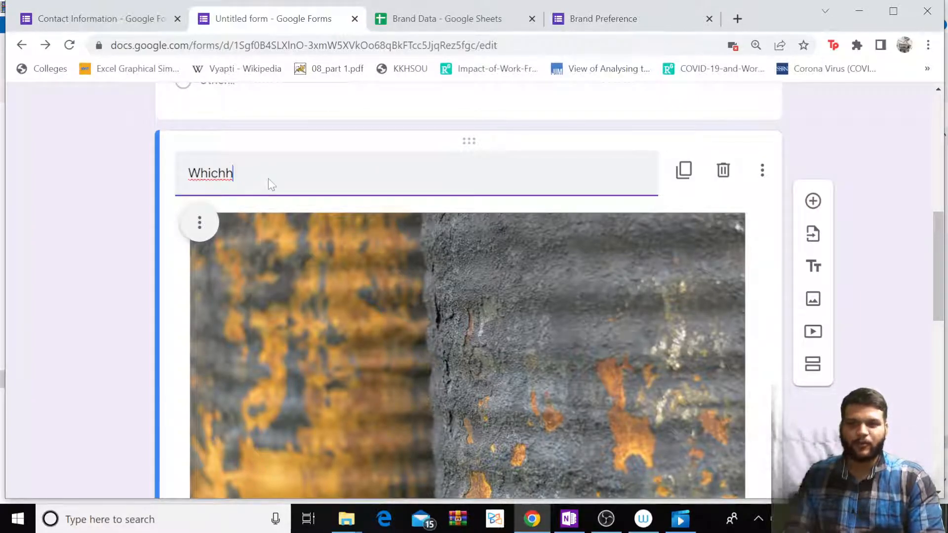
type("imag")
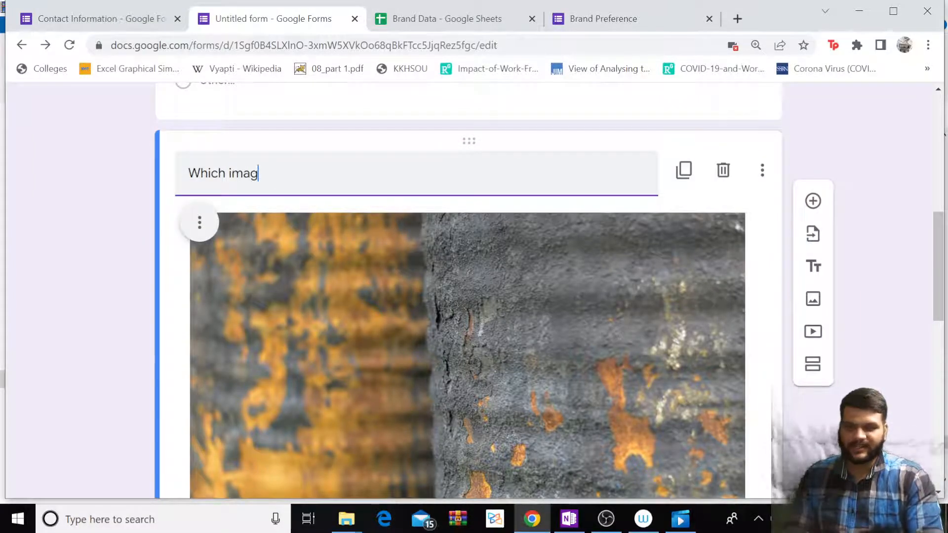
type("e does it represent")
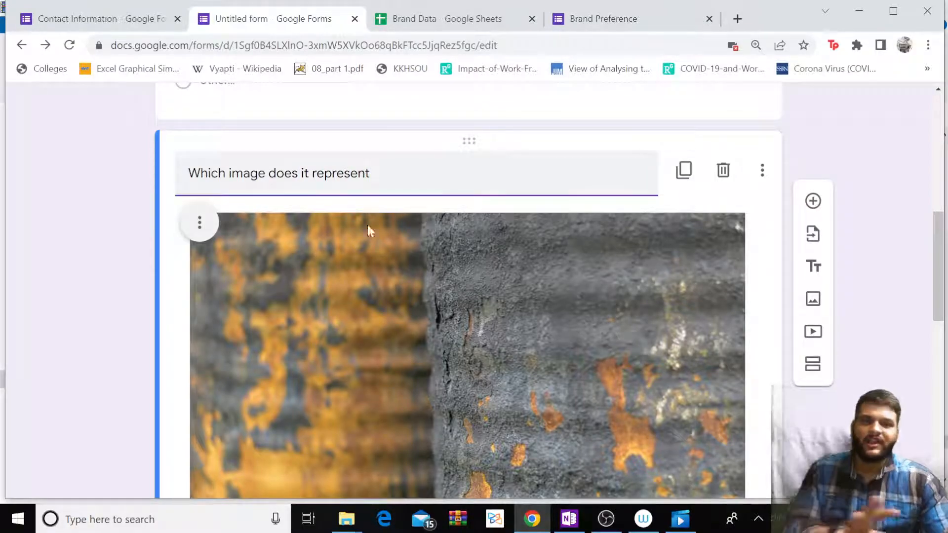
left_click(417, 261)
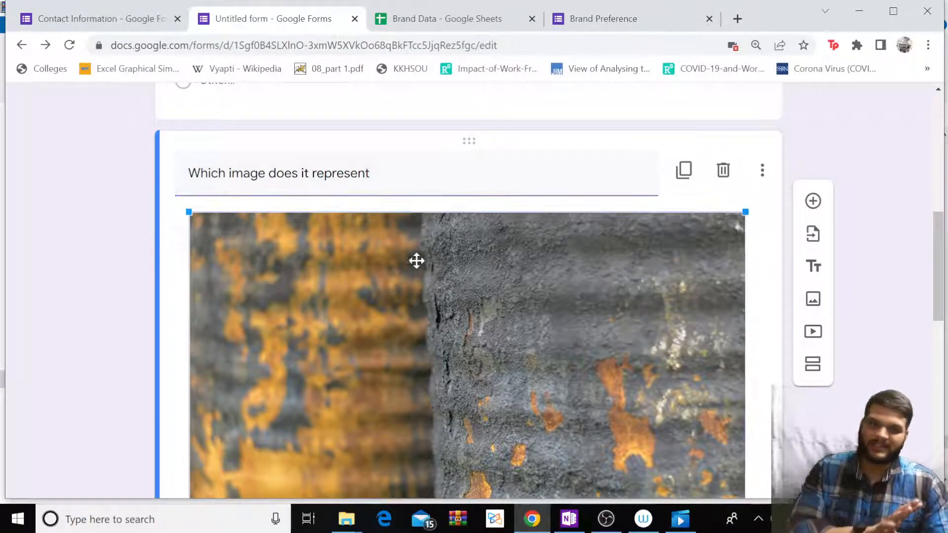
Add a blank multiple-choice question below the image.
scroll(384, 190, "down", 2)
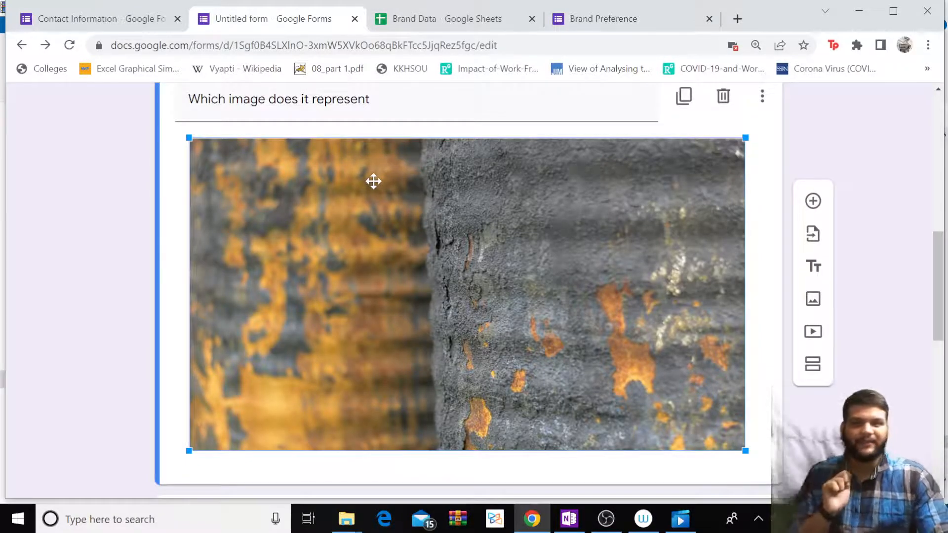
scroll(483, 269, "up", 1)
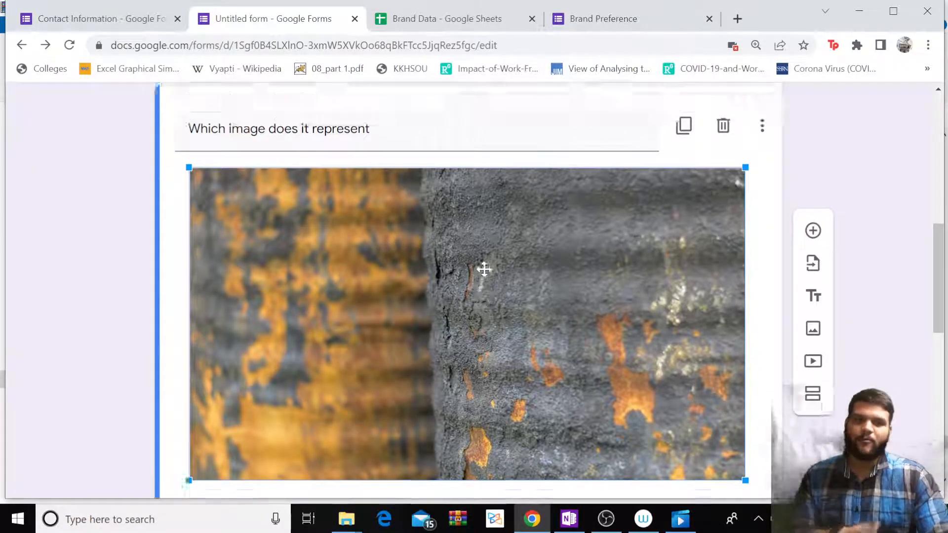
scroll(567, 304, "up", 2)
scroll(548, 296, "down", 6)
scroll(391, 301, "up", 4)
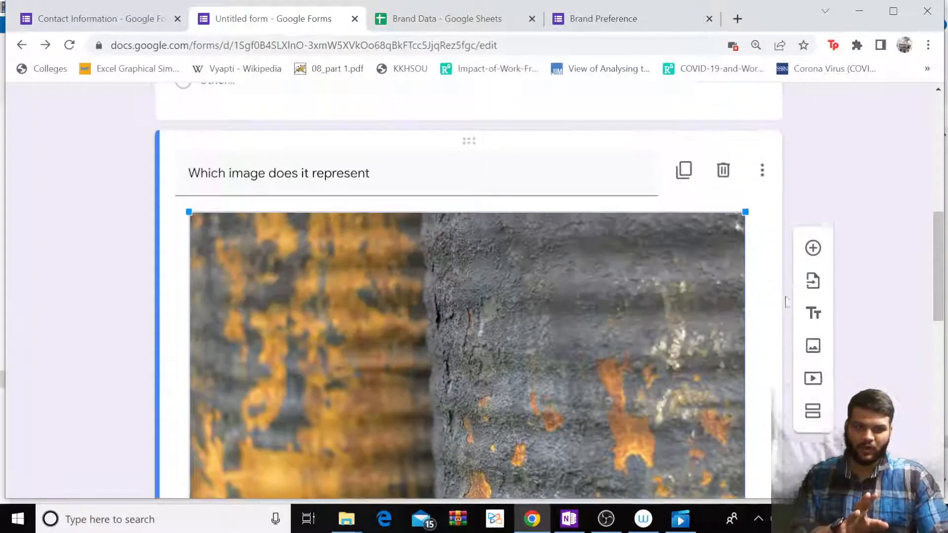
left_click(822, 209)
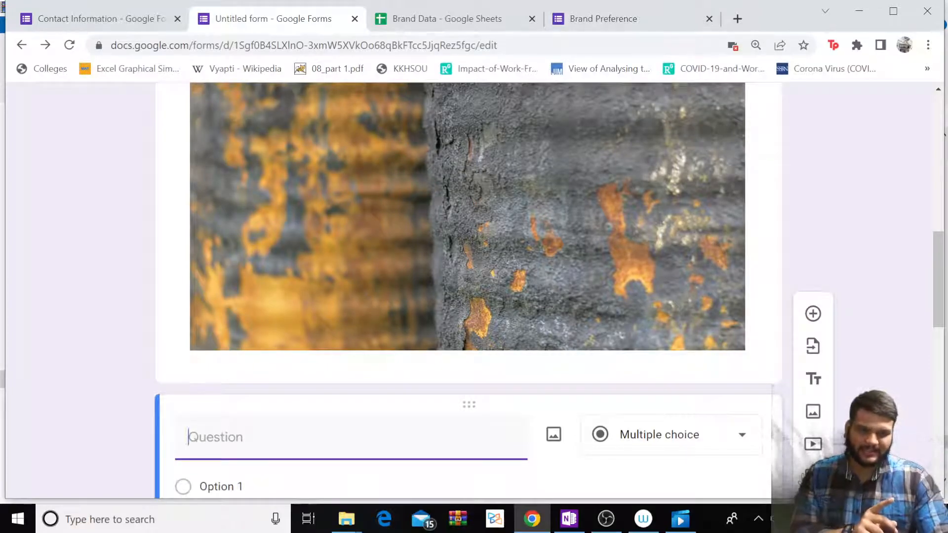
Add Section 2 so Name, Mobile Number and the mobile-brands question follow the image question.
left_click(813, 476)
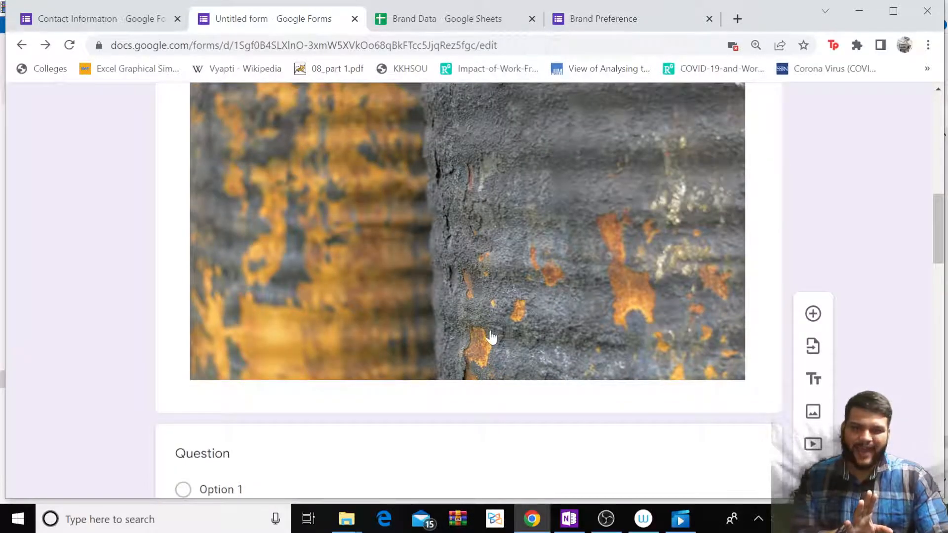
scroll(308, 206, "down", 3)
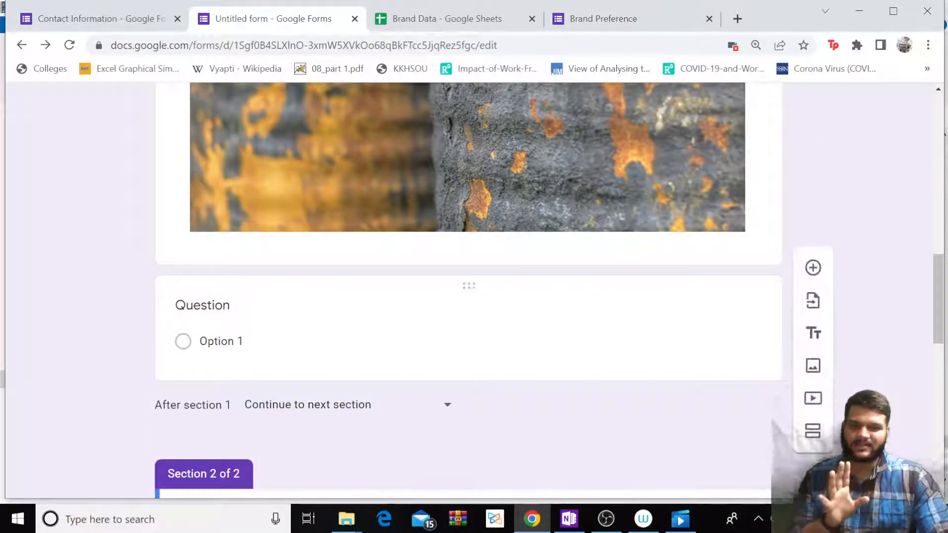
scroll(347, 329, "down", 5)
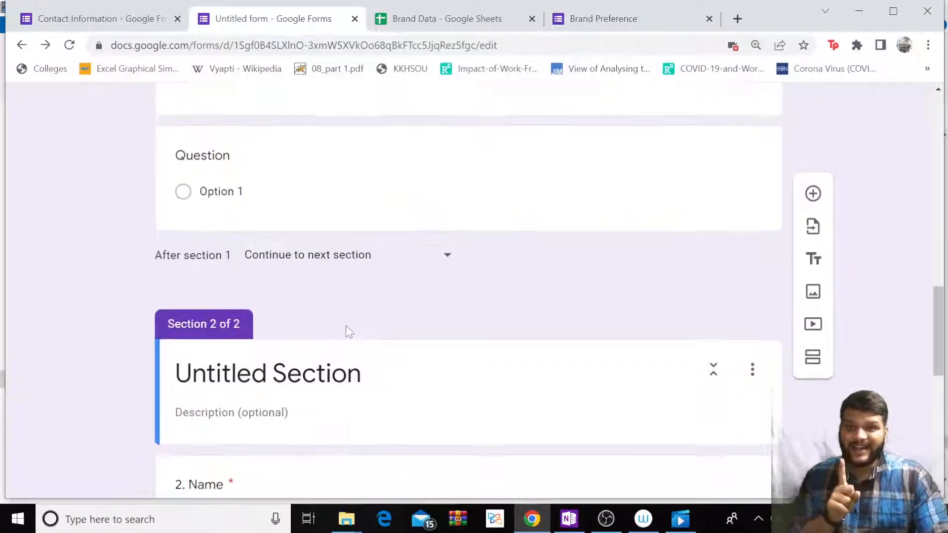
scroll(347, 329, "down", 2)
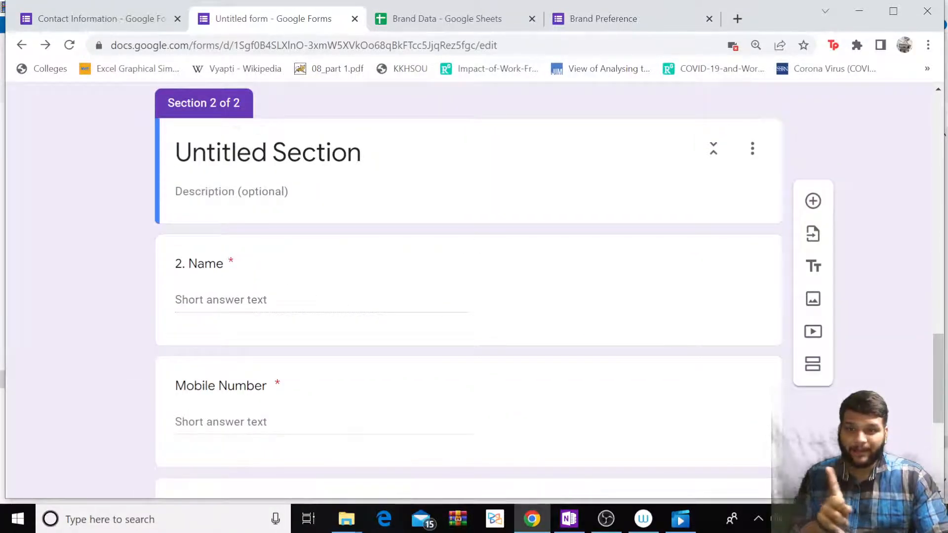
scroll(296, 186, "down", 6)
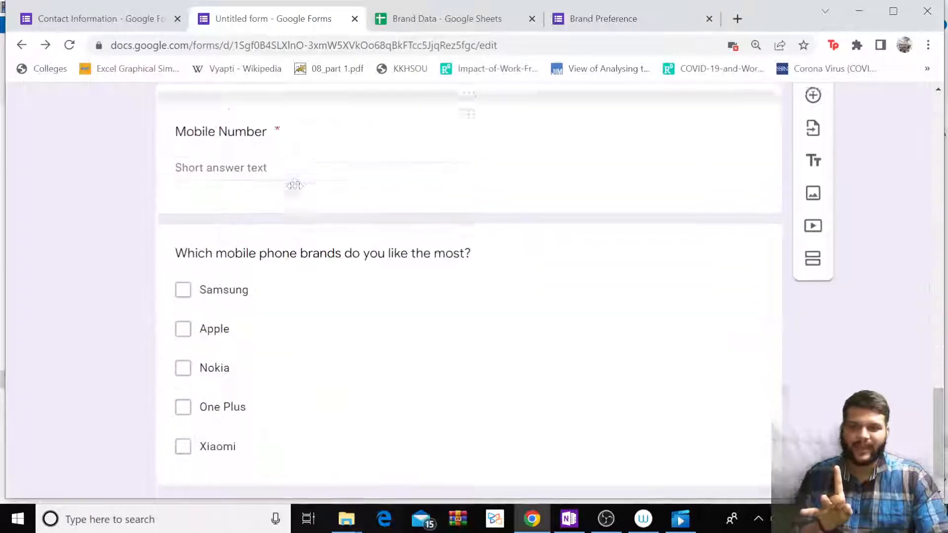
scroll(306, 207, "up", 9)
scroll(325, 248, "up", 15)
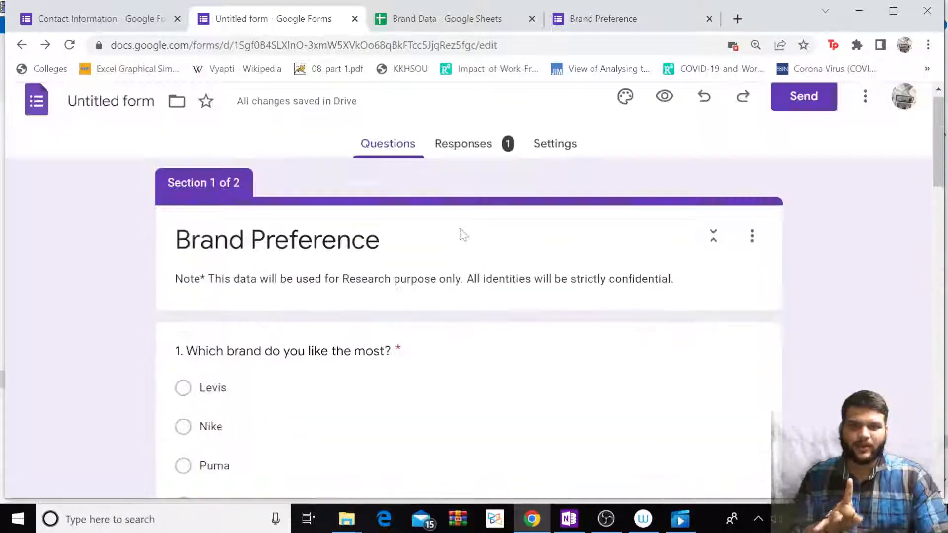
Preview the live form, answer Nike and Option 1 in Section 1, and continue.
left_click(664, 108)
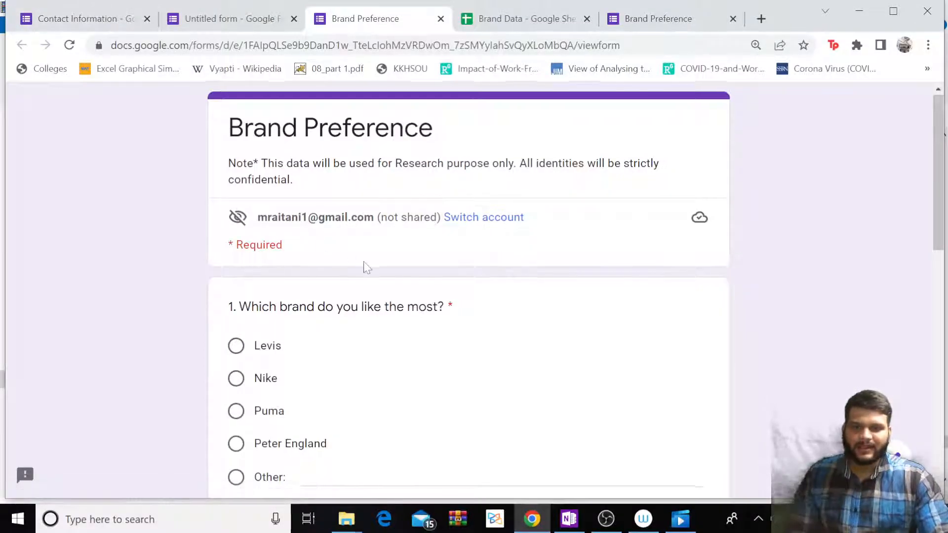
scroll(364, 264, "down", 3)
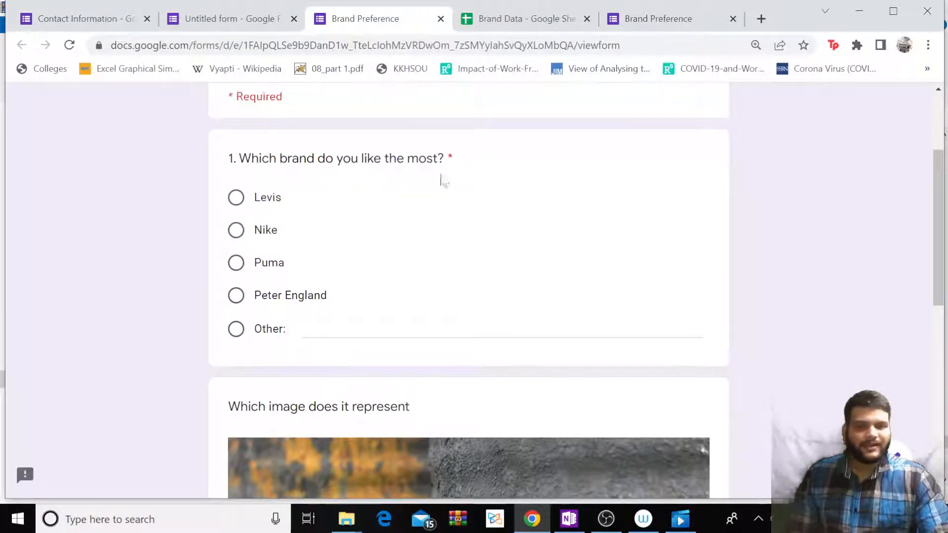
scroll(427, 211, "down", 6)
scroll(409, 207, "down", 4)
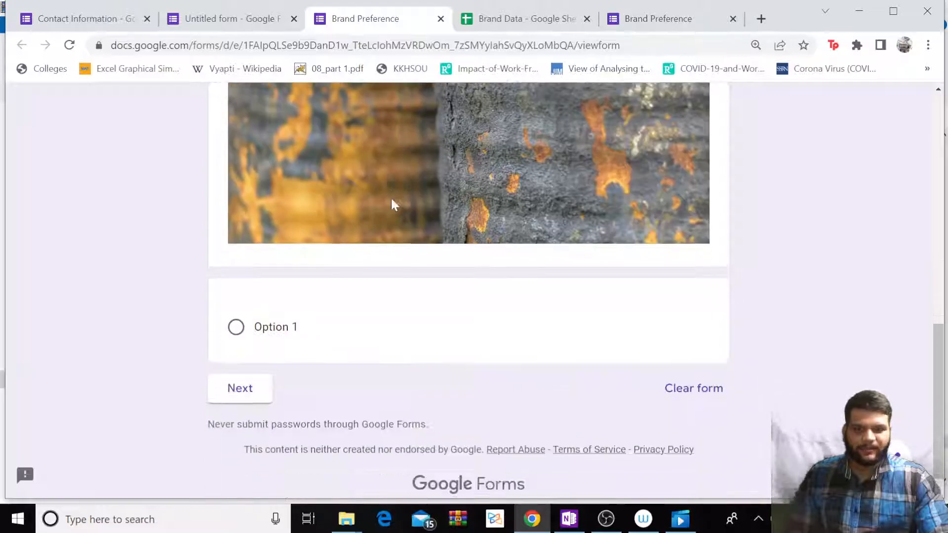
scroll(294, 204, "up", 9)
scroll(294, 218, "down", 8)
scroll(343, 165, "up", 10)
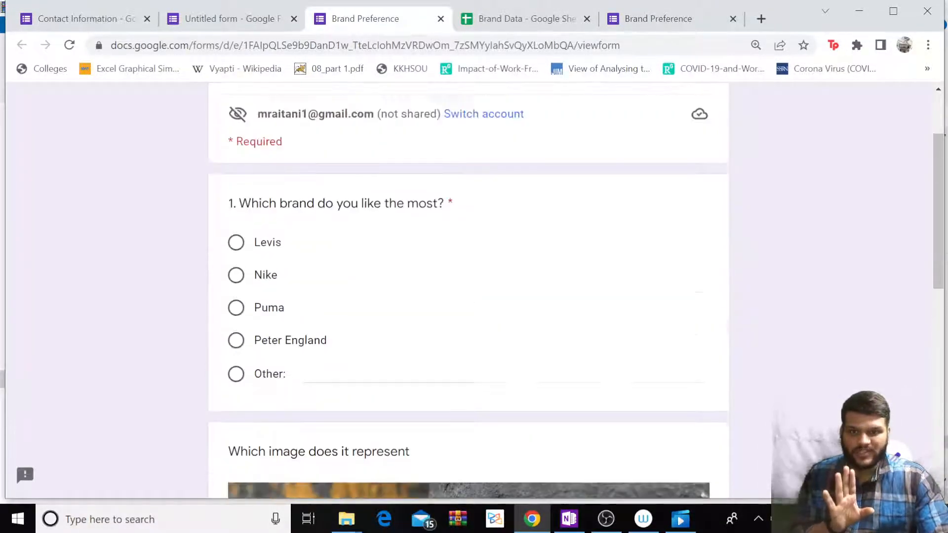
left_click(232, 381)
scroll(328, 266, "down", 8)
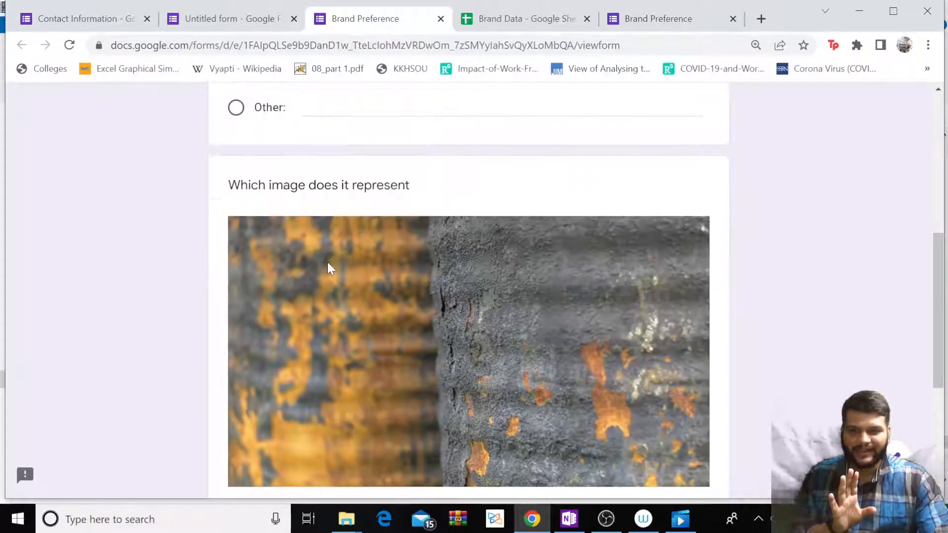
scroll(345, 207, "up", 8)
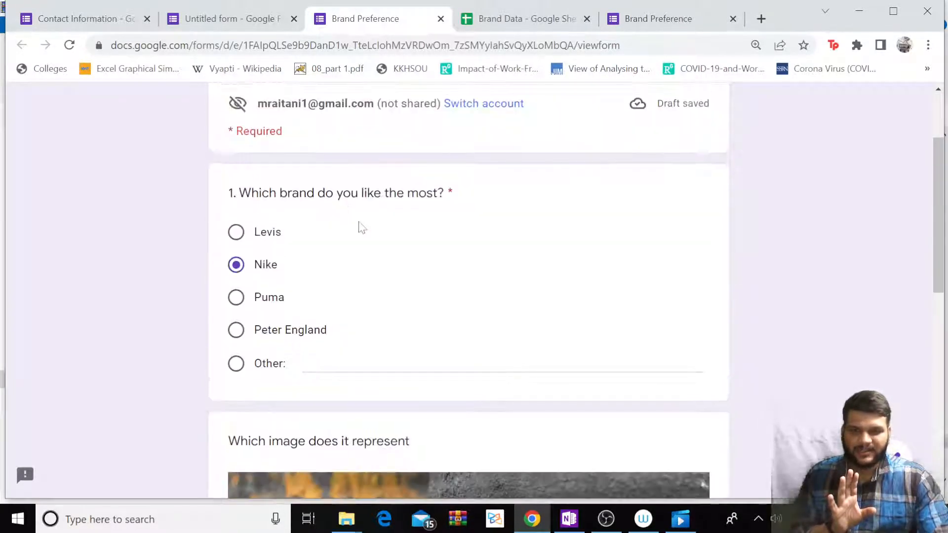
scroll(395, 276, "down", 7)
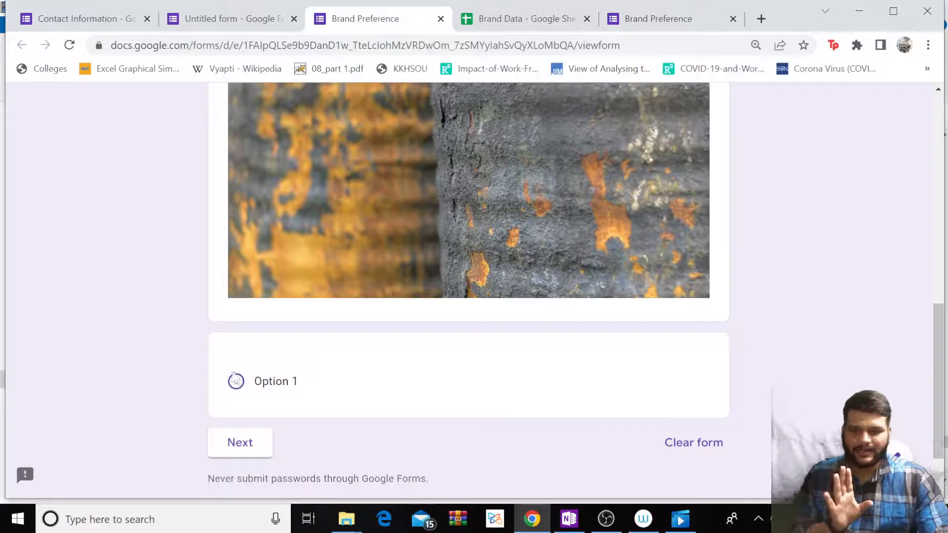
left_click(236, 381)
scroll(234, 379, "down", 2)
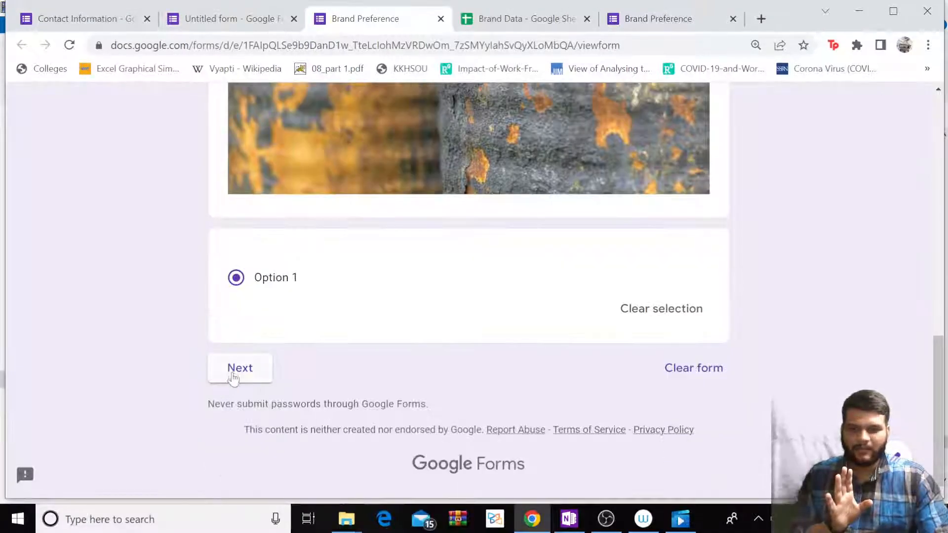
left_click(236, 369)
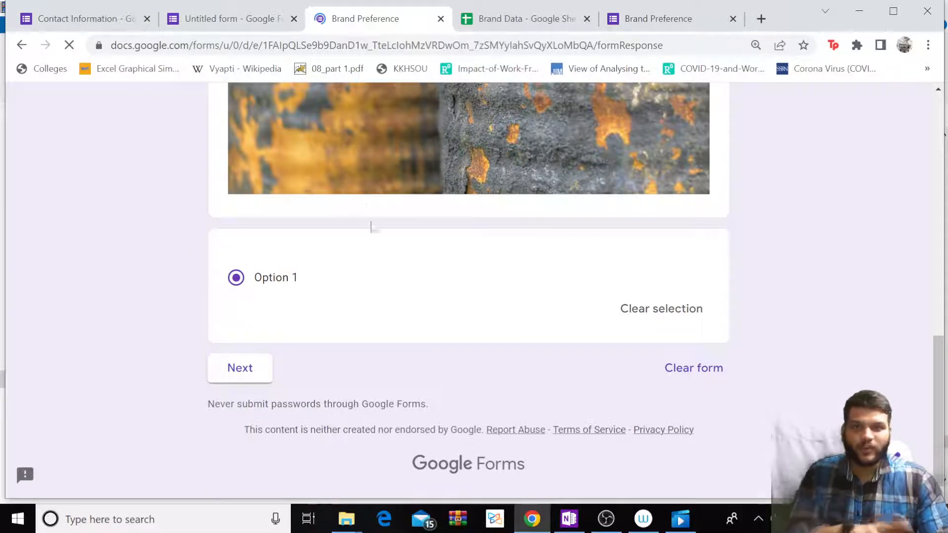
Submit Section 2 with Name empty to trigger the 'This is a required question' warning.
scroll(285, 155, "down", 3)
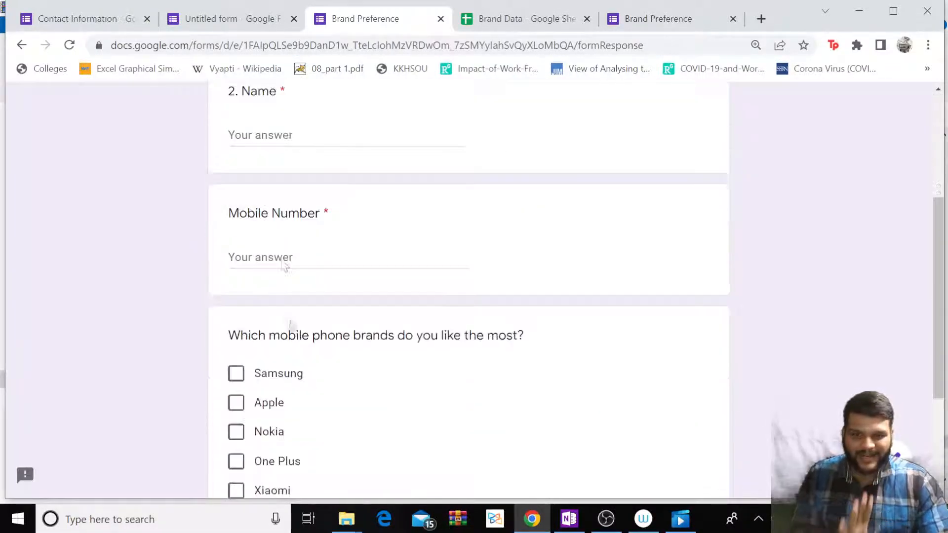
scroll(284, 155, "up", 1)
left_click(267, 195)
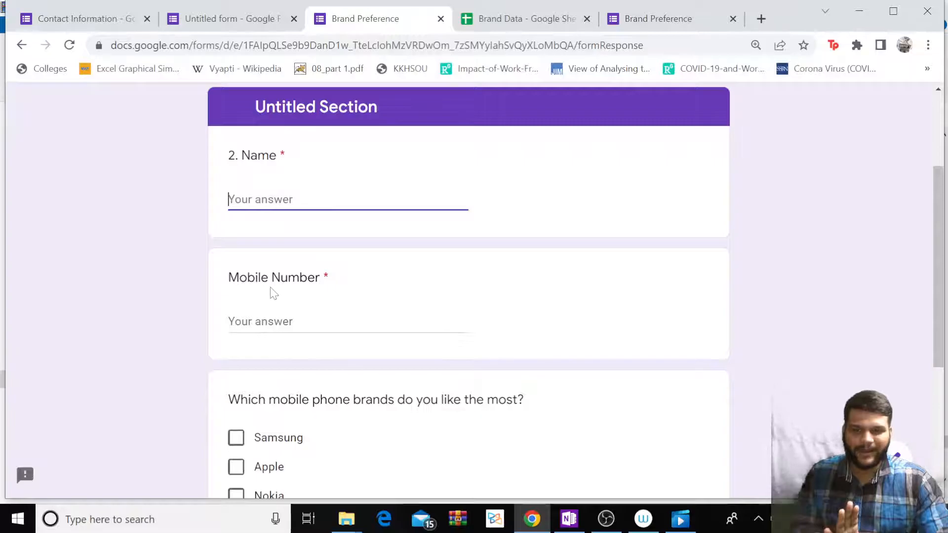
scroll(271, 291, "down", 5)
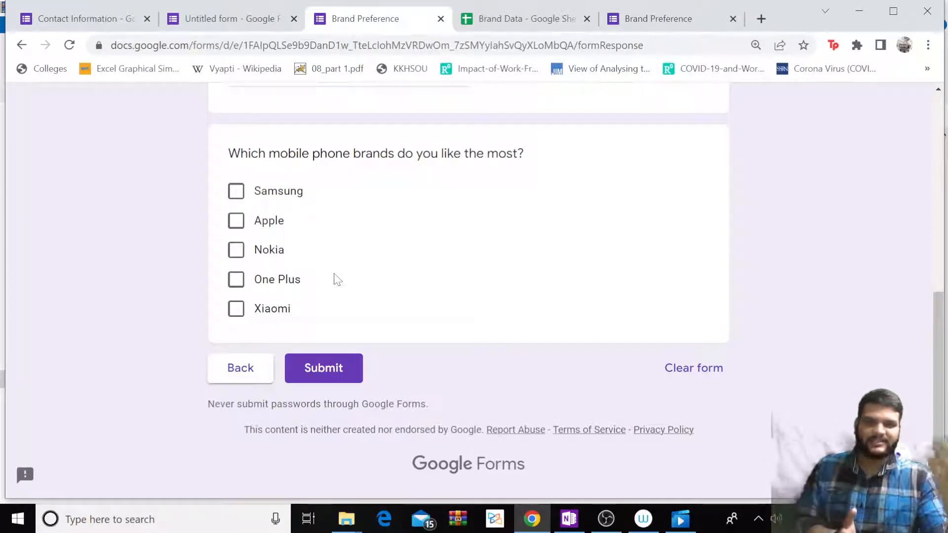
left_click(324, 368)
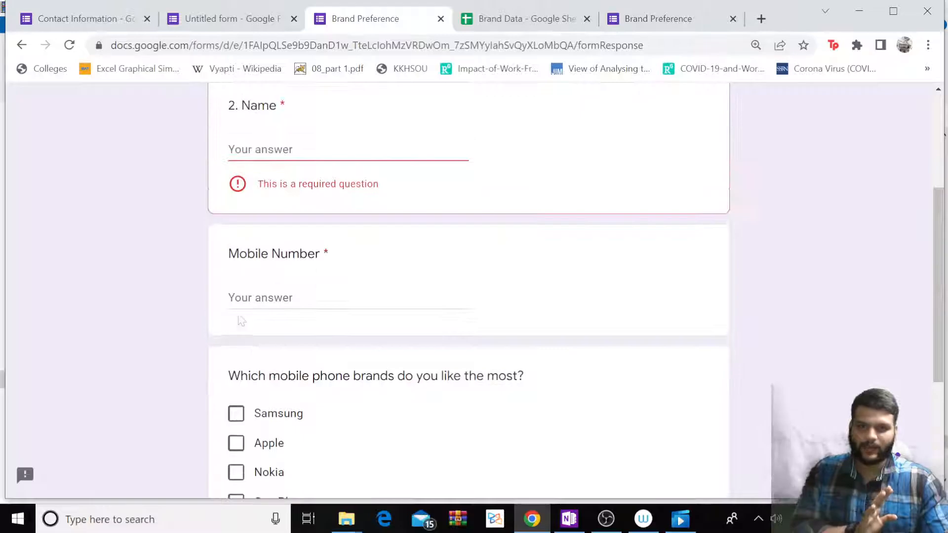
Back in the form editor, set the theme colour to cyan.
left_click(223, 19)
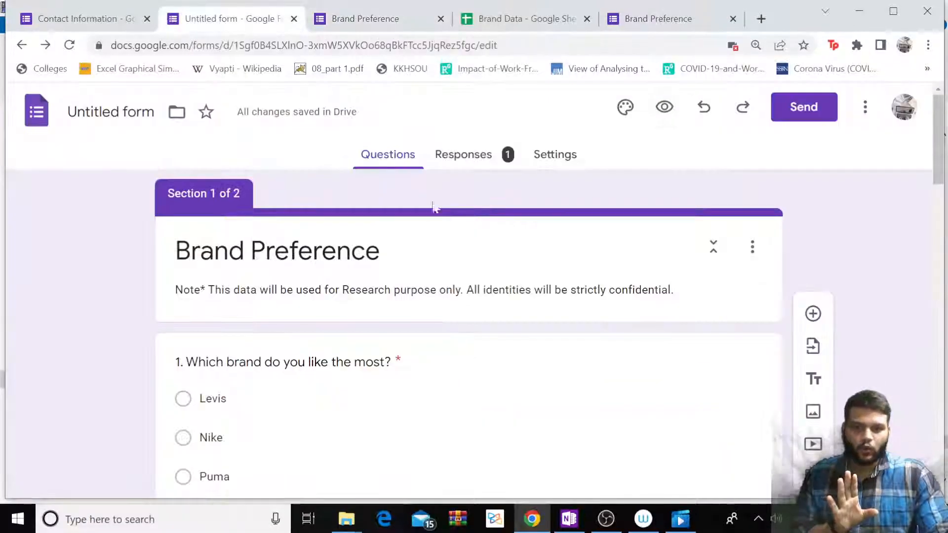
left_click(462, 156)
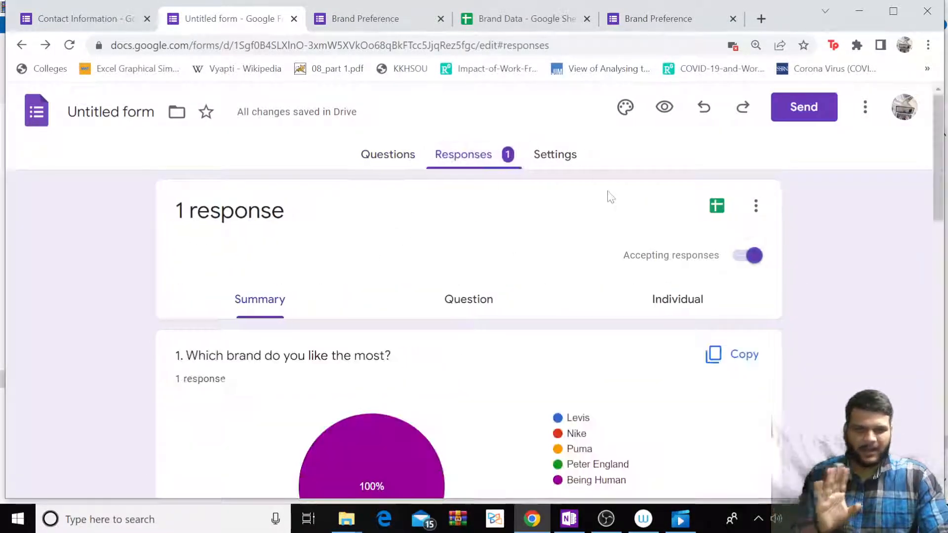
left_click(617, 114)
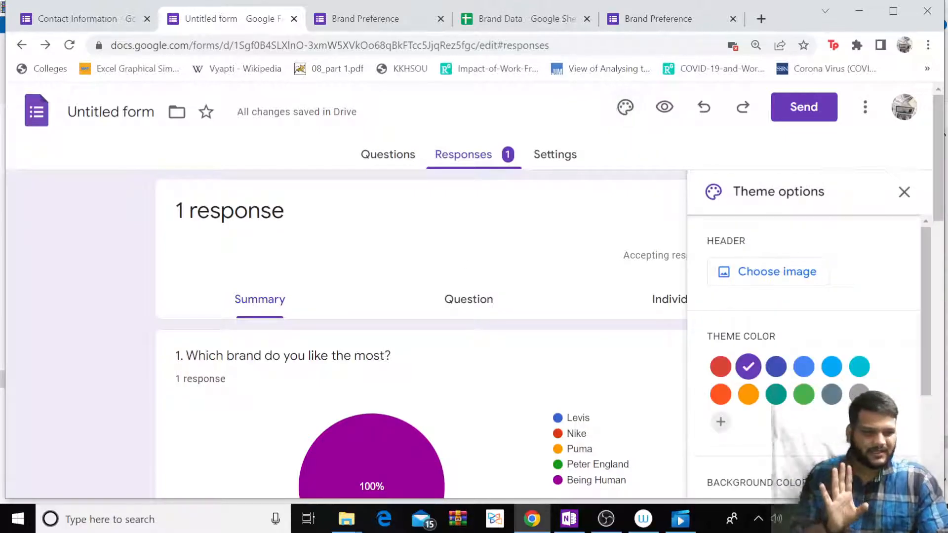
left_click(719, 364)
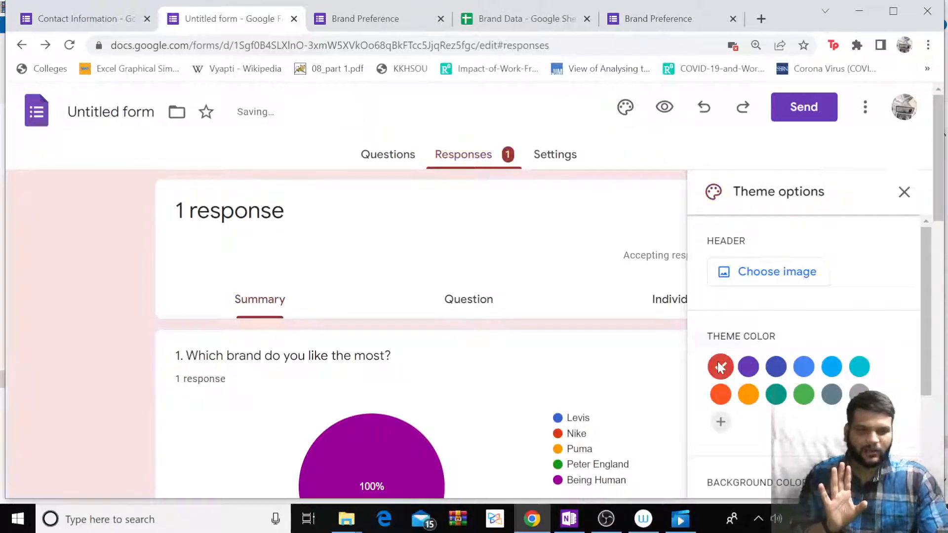
left_click(776, 368)
left_click(860, 366)
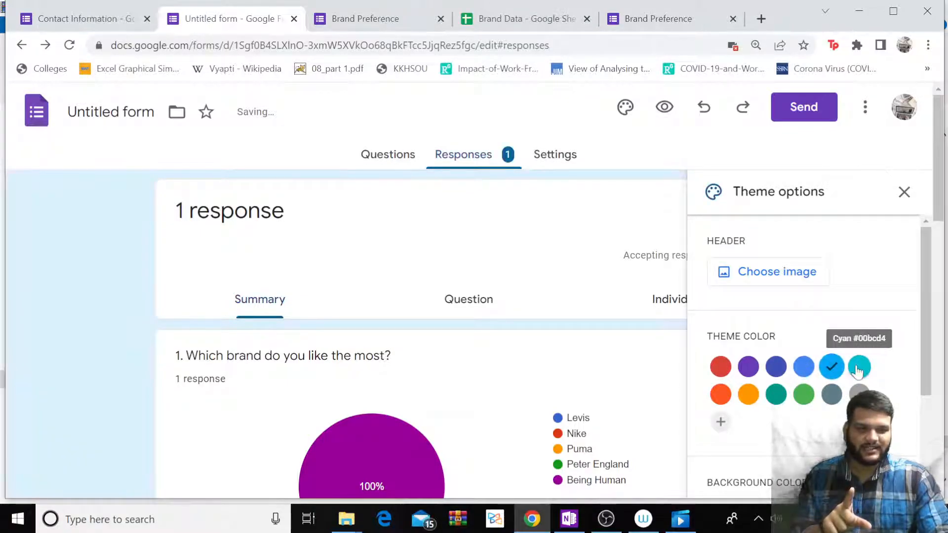
Use the blue light-streaks tech image as the form header and close Theme options.
left_click(764, 272)
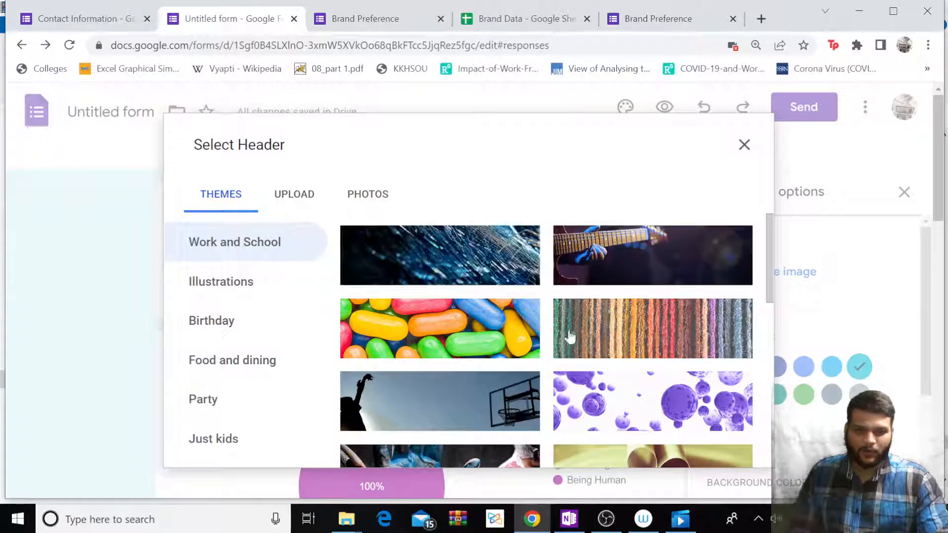
left_click(513, 346)
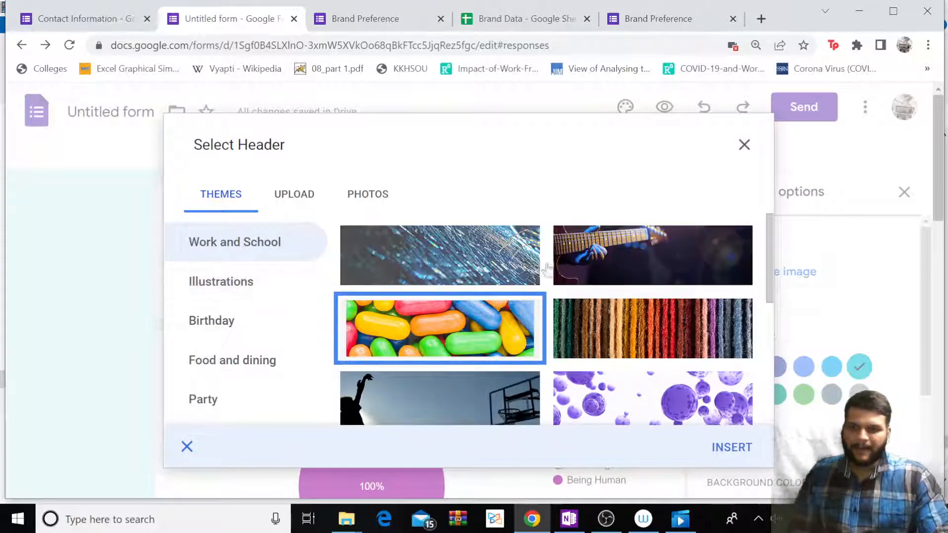
left_click(449, 264)
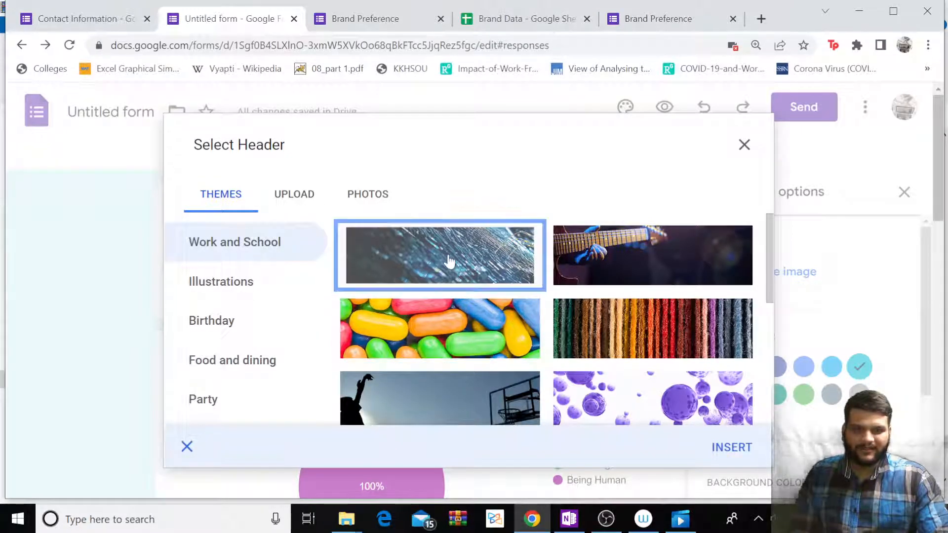
left_click(736, 448)
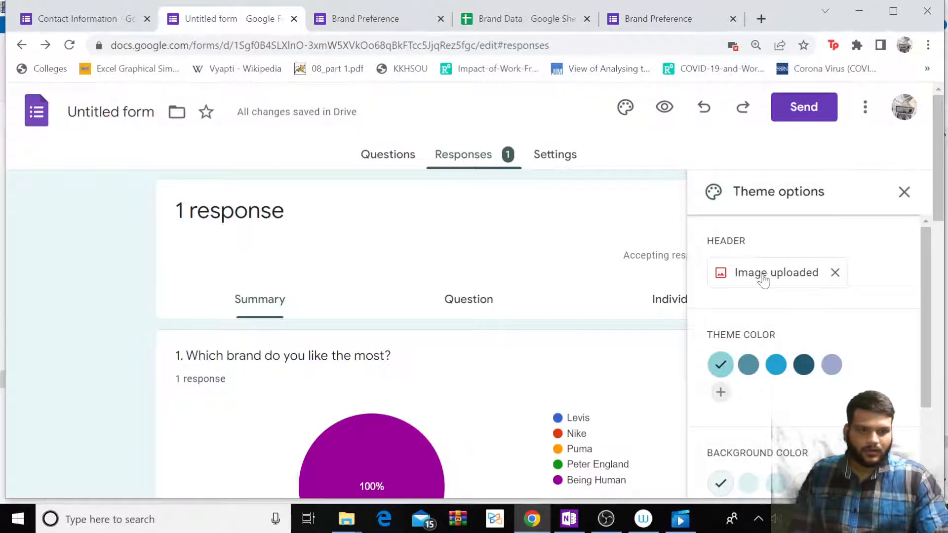
scroll(778, 317, "down", 3)
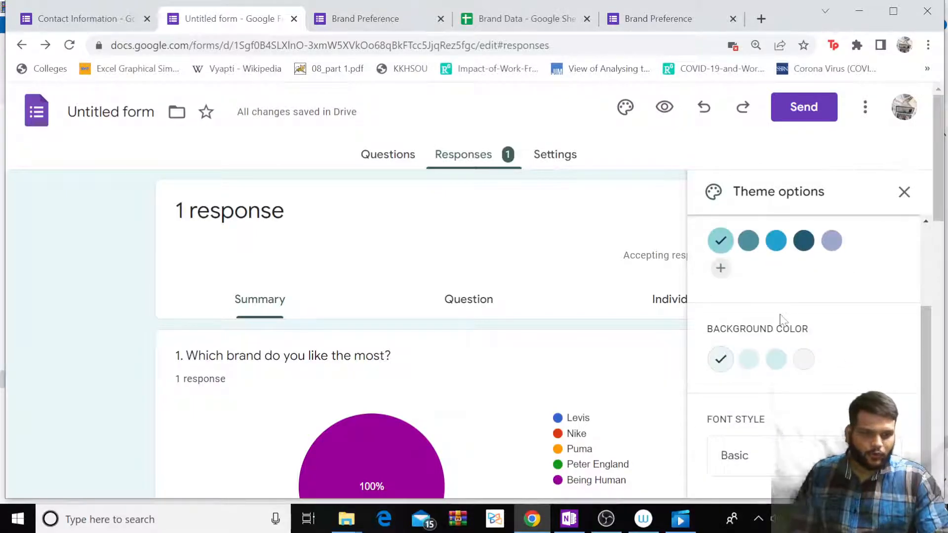
left_click(904, 193)
Review the blue light-streaks header above Section 1's Brand Preference title in the question editor.
left_click(391, 157)
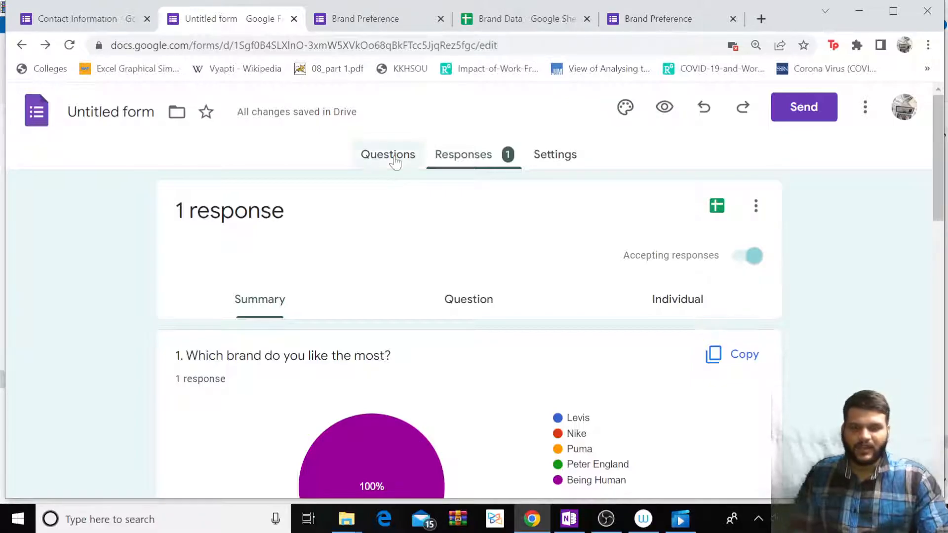
scroll(496, 254, "down", 3)
scroll(483, 218, "up", 3)
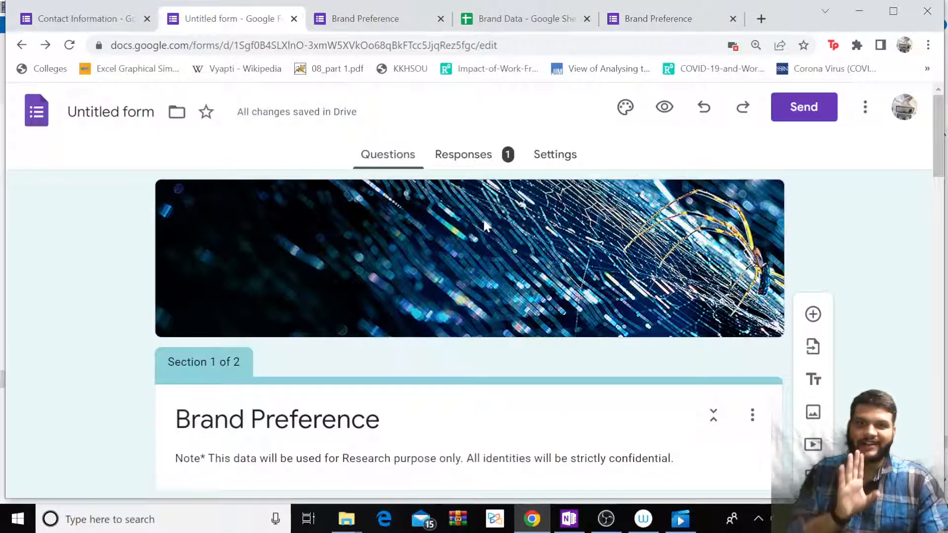
scroll(577, 256, "down", 1)
scroll(576, 257, "down", 7)
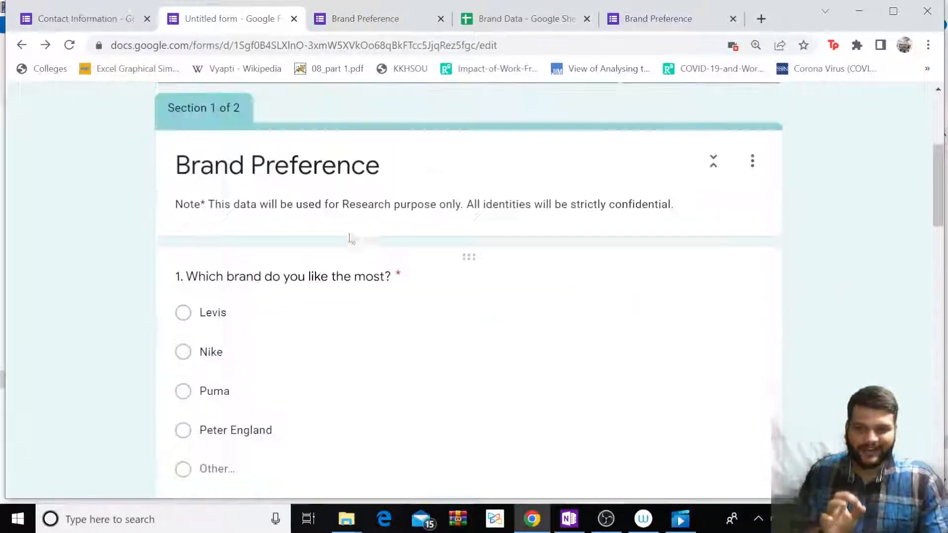
scroll(351, 237, "up", 8)
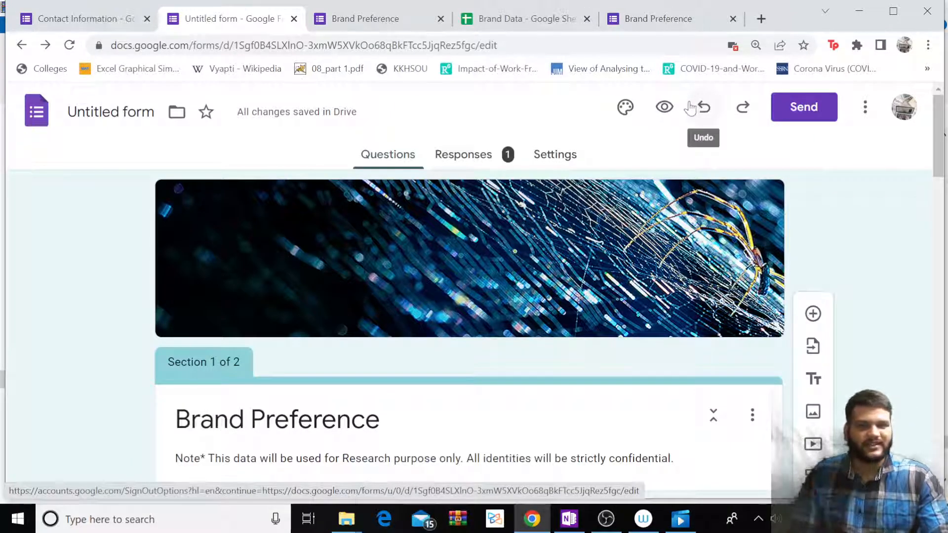
Copy the form's shareable link from the Send dialog.
left_click(802, 108)
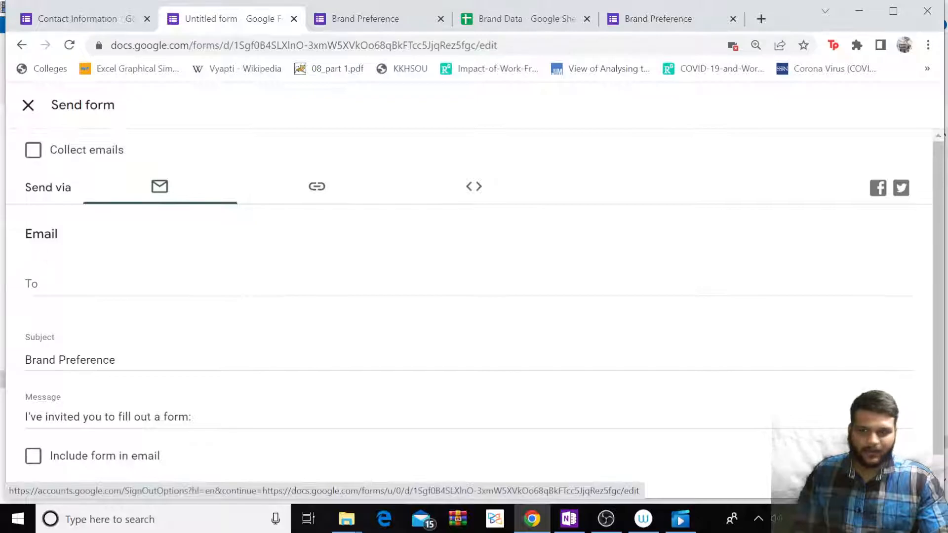
left_click(469, 285)
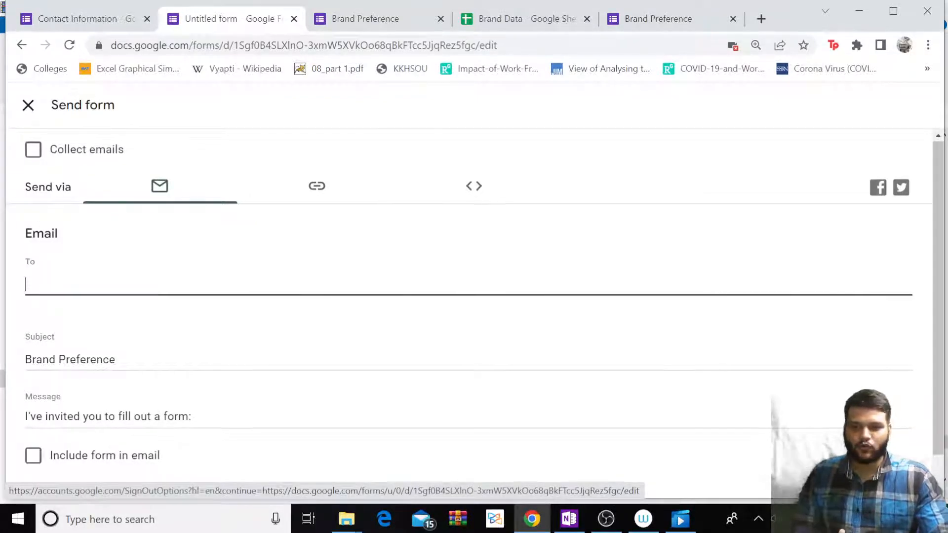
scroll(469, 296, "down", 1)
left_click(317, 148)
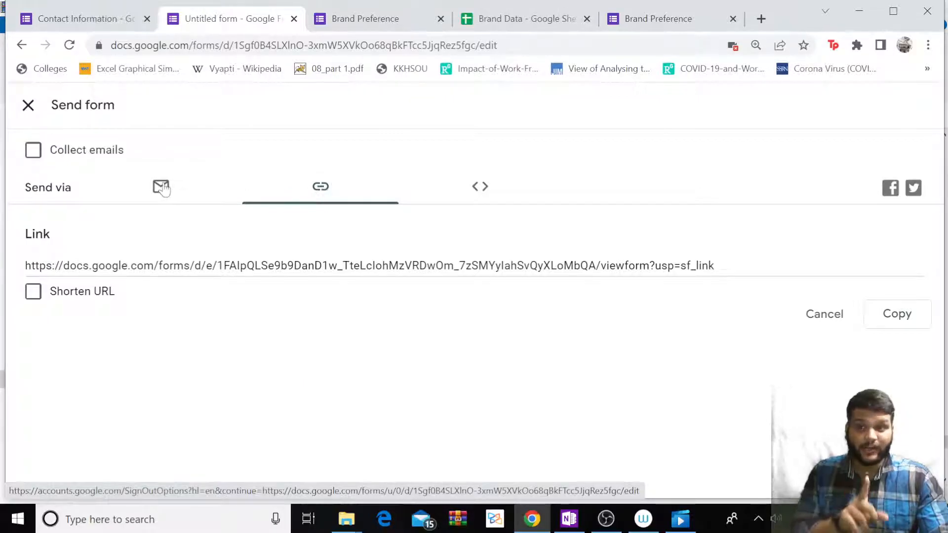
left_click(161, 189)
left_click(314, 188)
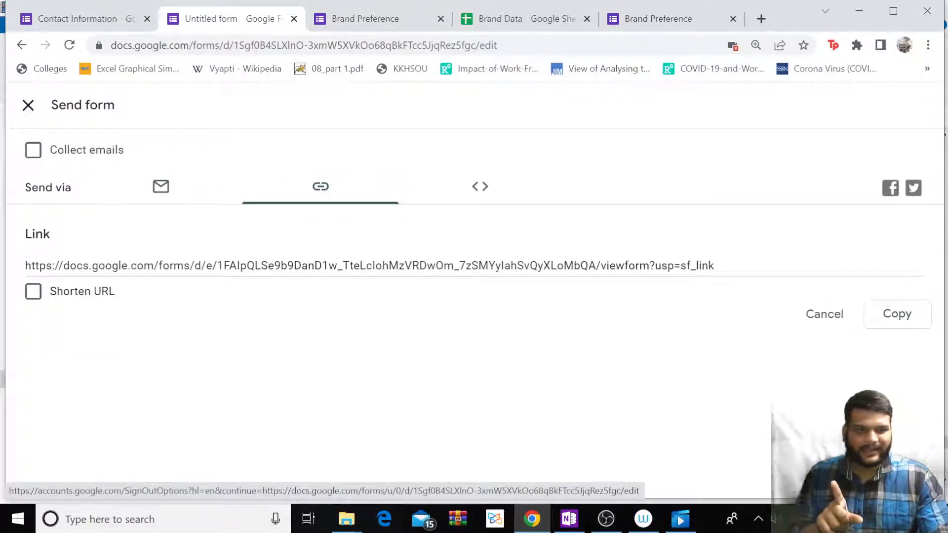
left_click(899, 318)
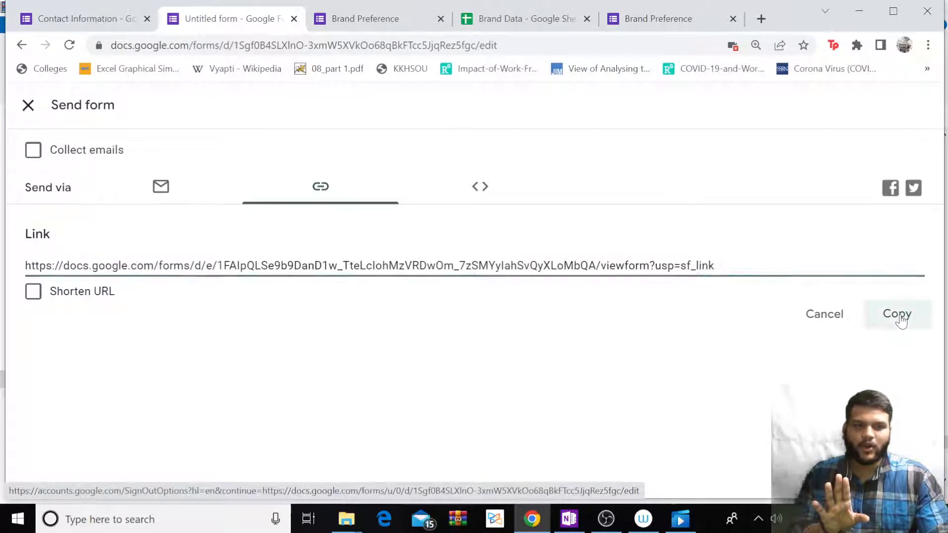
Open the copied form link in a new browser tab.
left_click(761, 19)
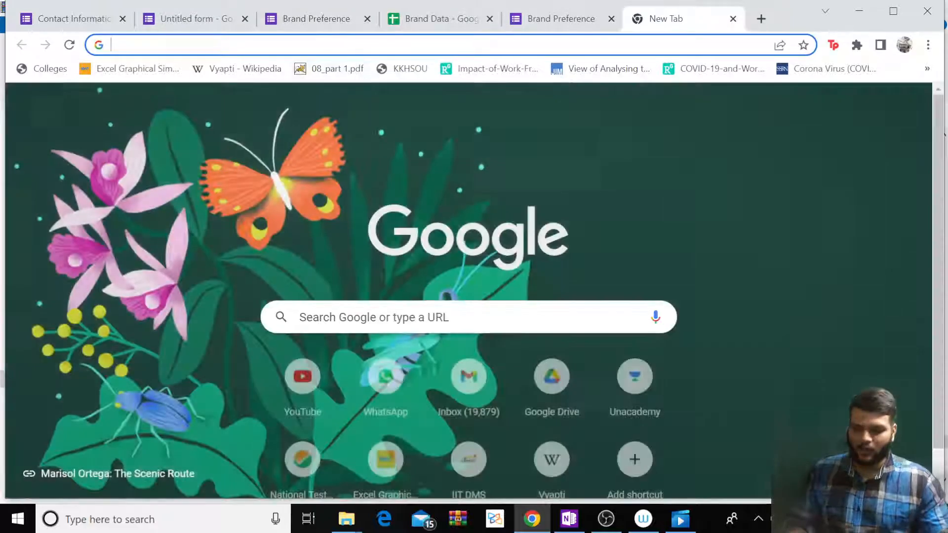
key("ctrl+v")
key("Return")
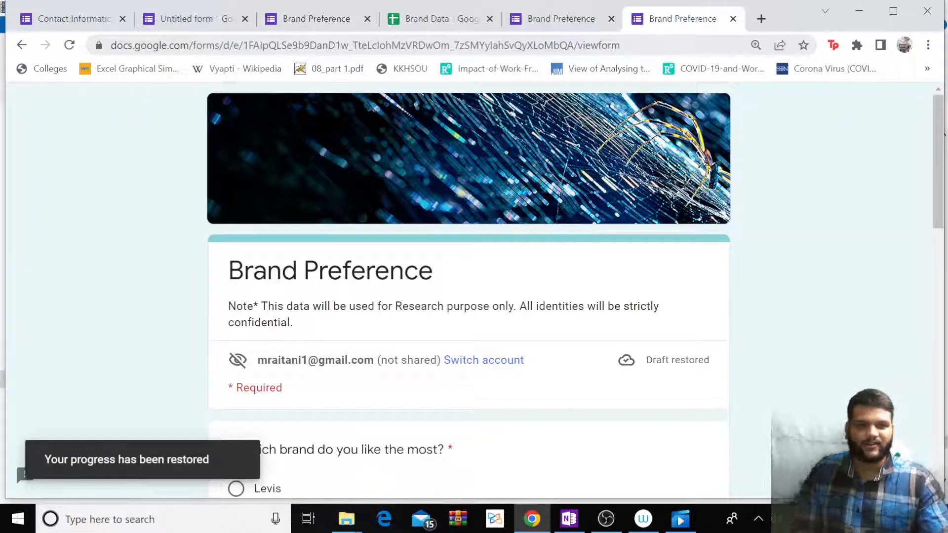
scroll(354, 246, "down", 15)
scroll(402, 246, "up", 15)
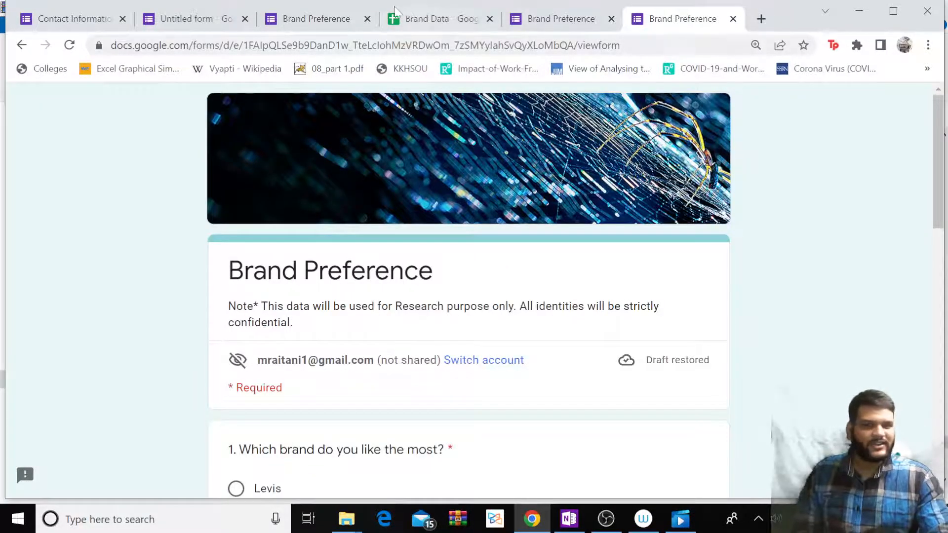
Check the Brand Data sheet's response row: Being Human, respondent's name, mobile number, Xiaomi.
left_click(289, 21)
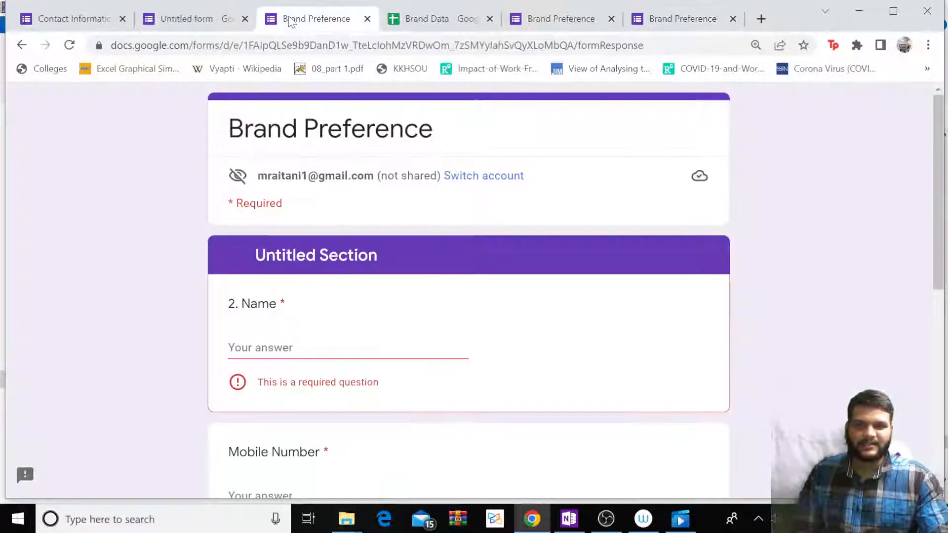
left_click(441, 23)
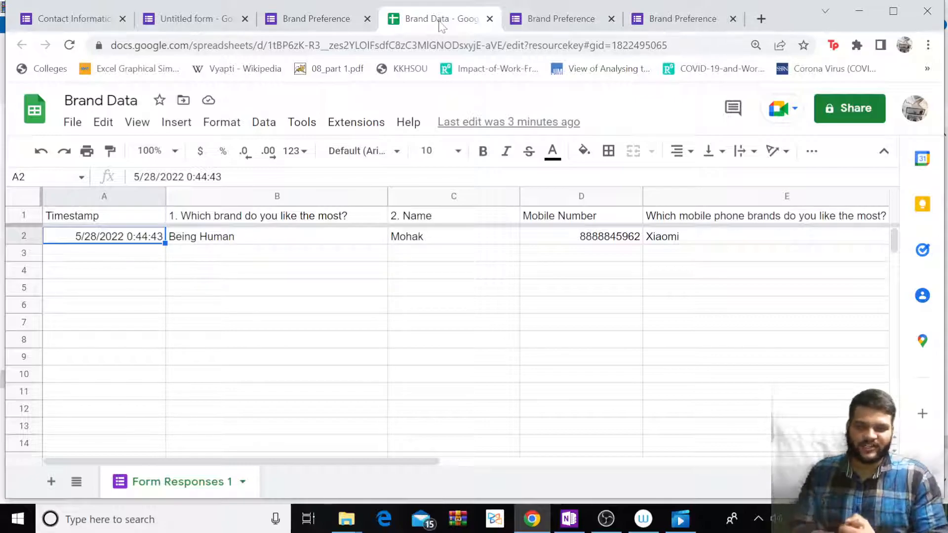
left_click(605, 519)
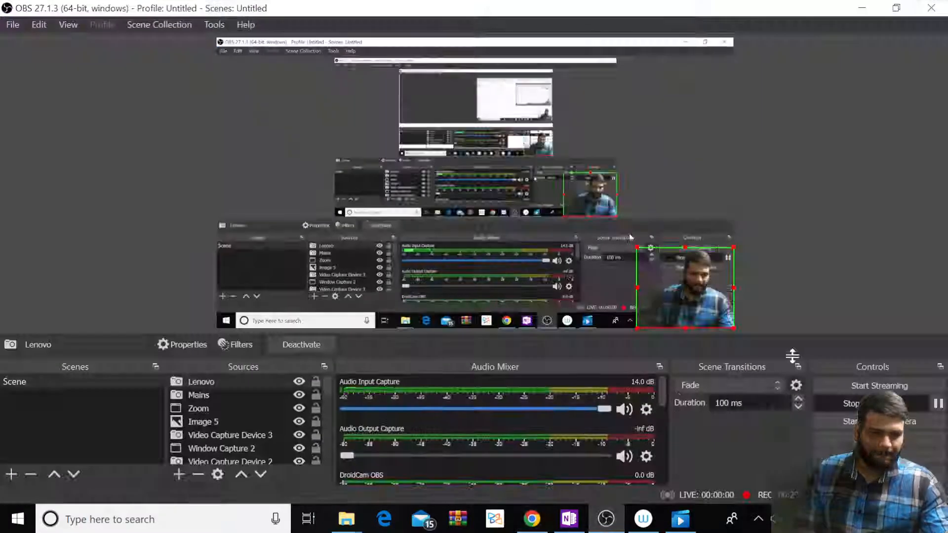